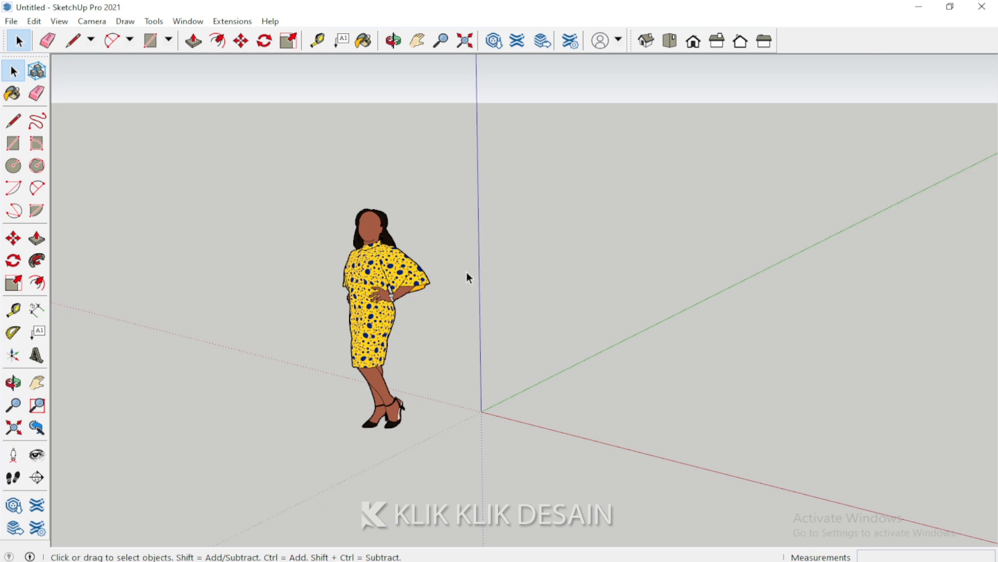
scroll(590, 253, "down", 2)
scroll(406, 274, "up", 3)
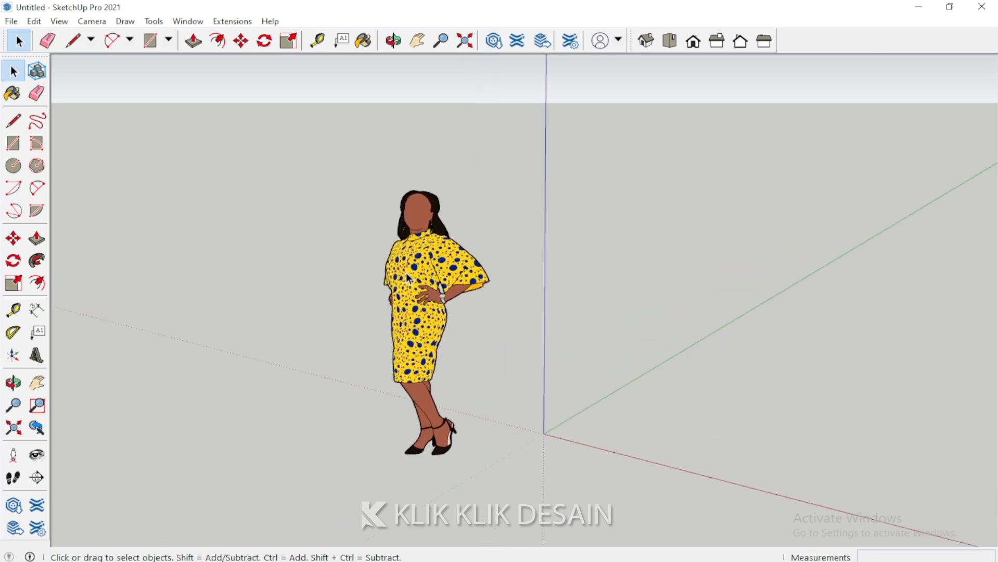
left_click(406, 278)
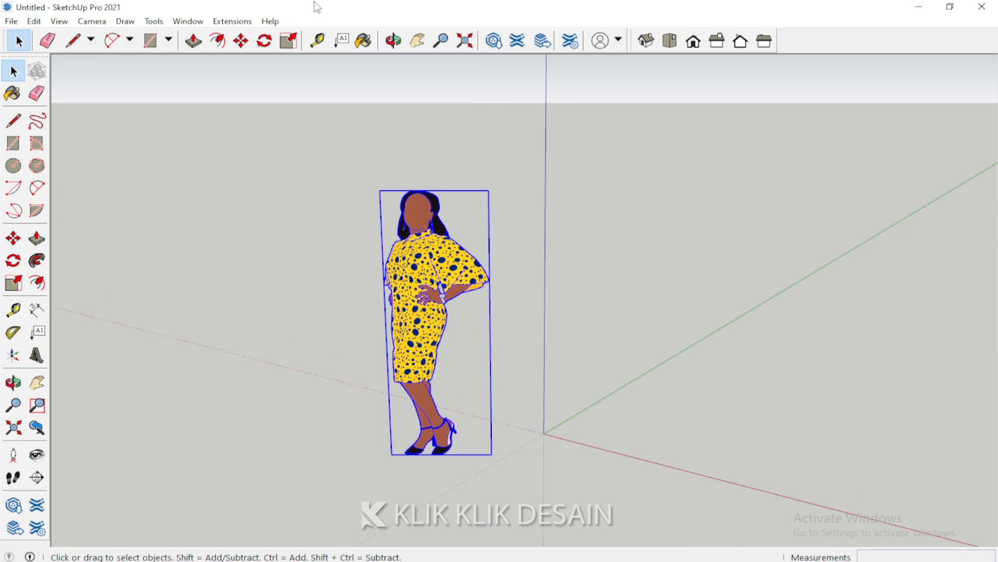
left_click(704, 186)
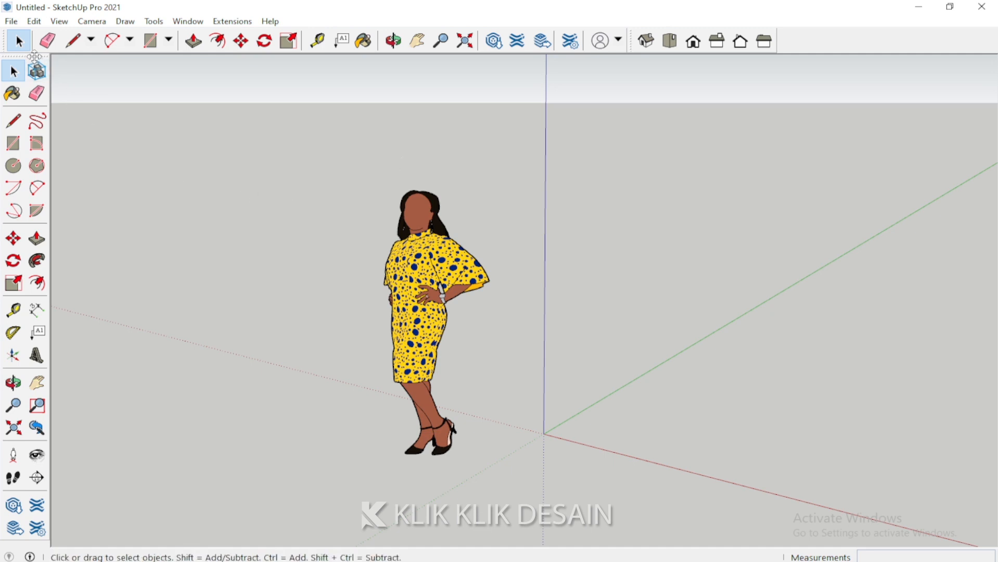
Undock the Large Tool Set toolbar from the window edge and close it
left_click_drag(47, 57, 247, 87)
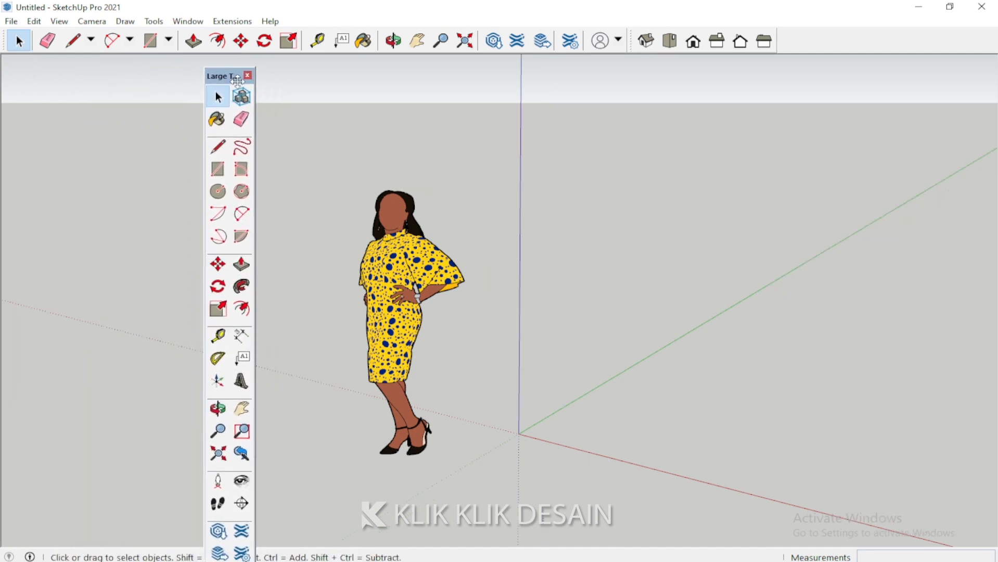
left_click(247, 76)
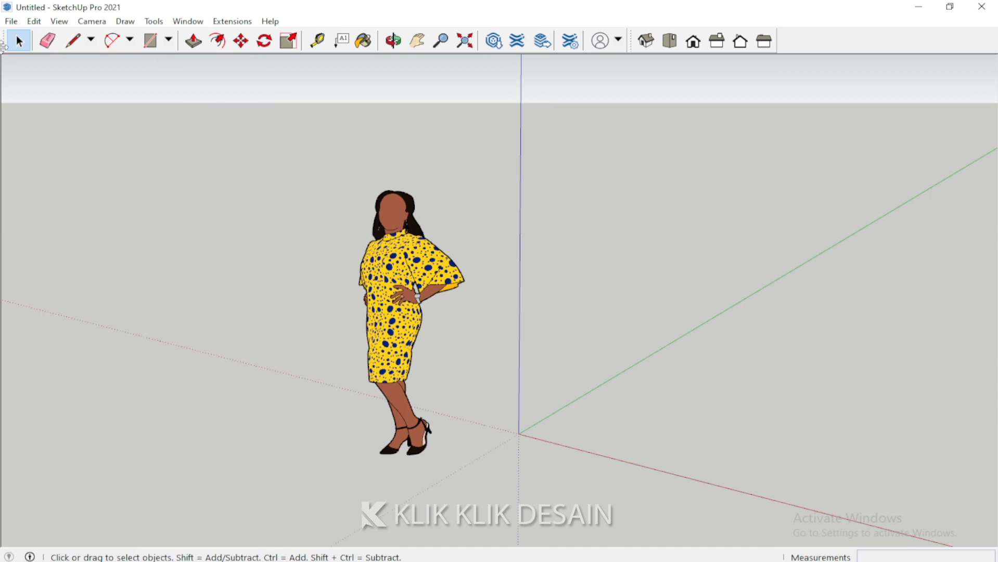
left_click_drag(4, 39, 113, 45)
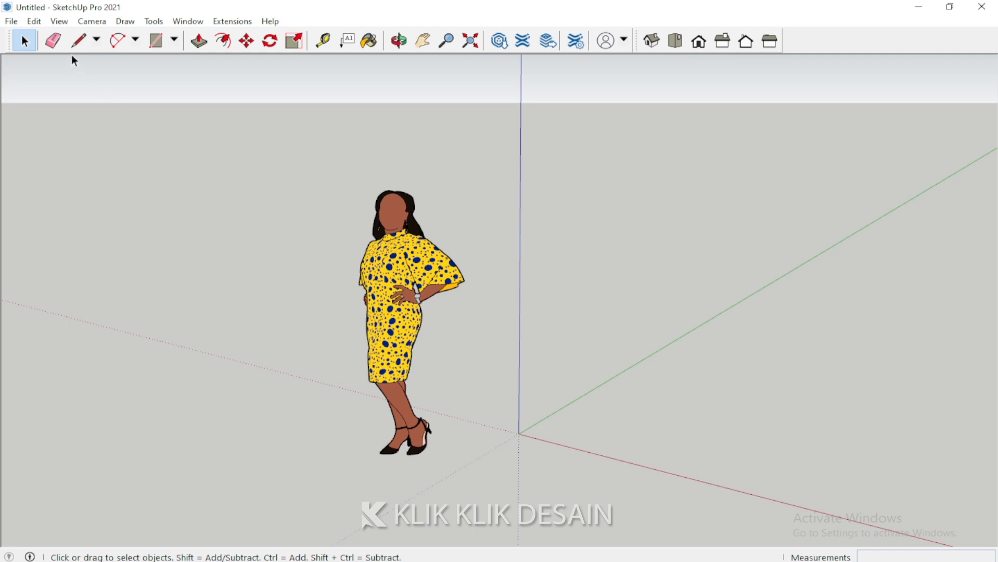
Enable the Large Tool Set toolbar, dock it vertically beside the drawing area and close the toolbar settings
left_click(63, 23)
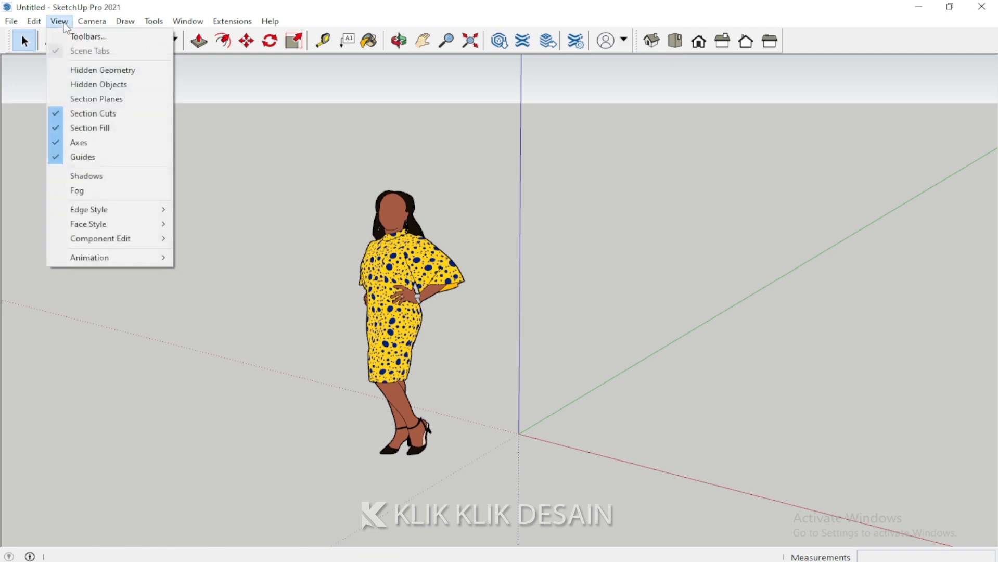
left_click(86, 36)
left_click_drag(502, 182, 601, 119)
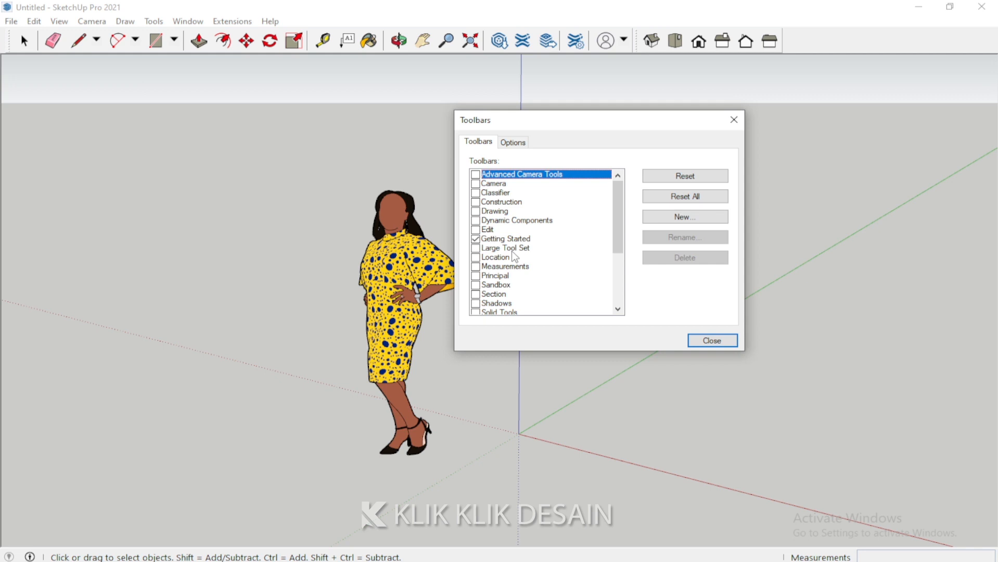
left_click(475, 248)
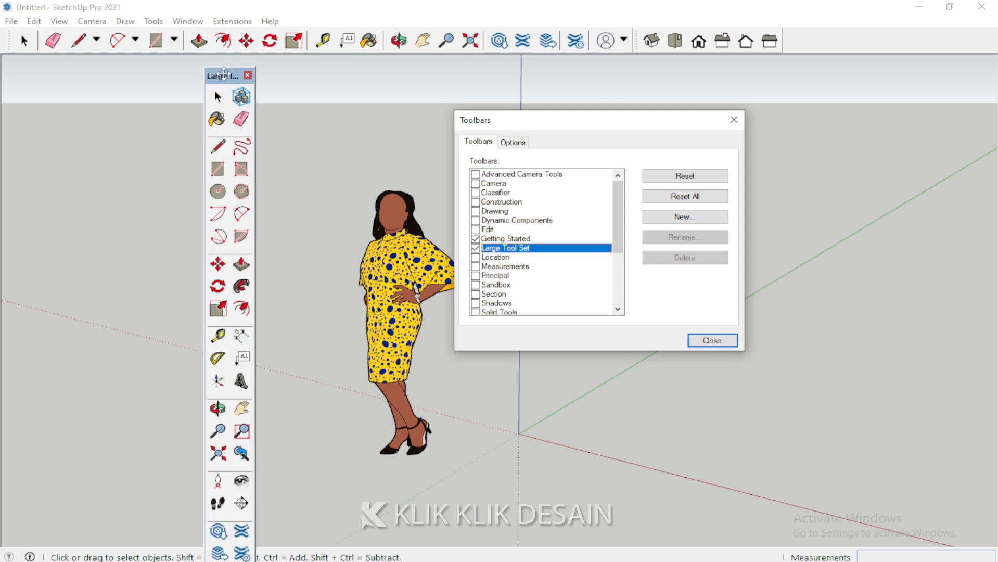
left_click_drag(221, 72, 79, 73)
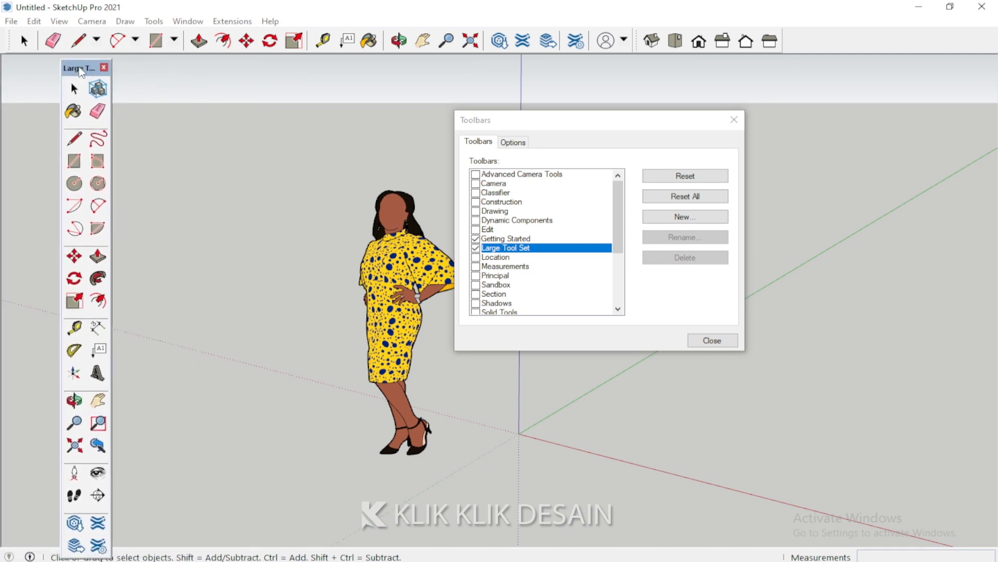
double_click(80, 69)
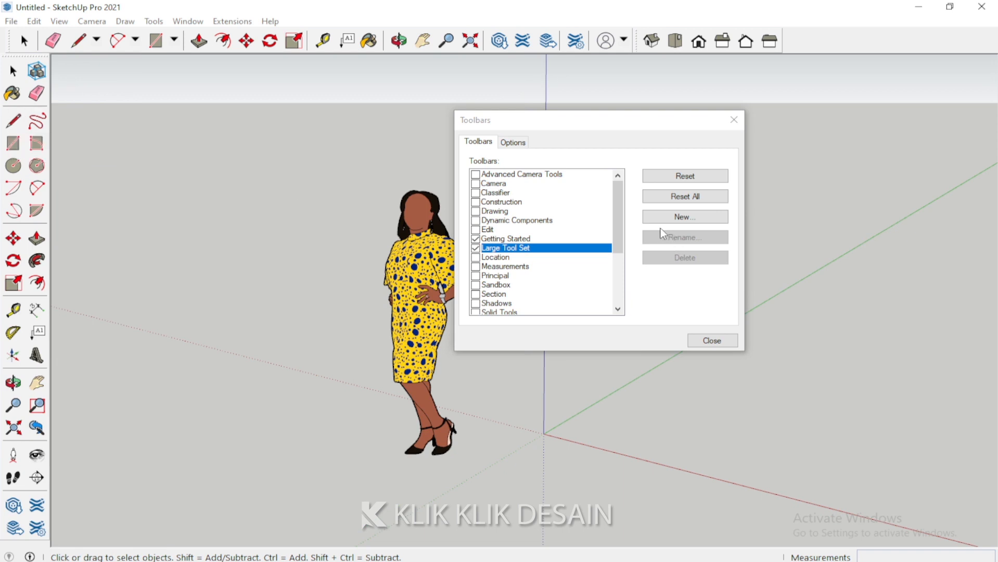
left_click(733, 120)
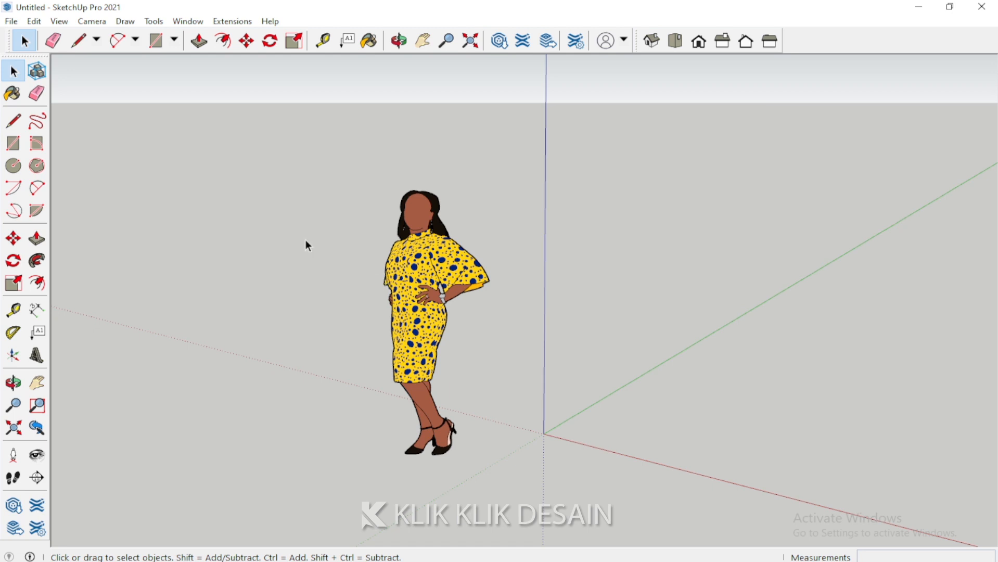
Open the model's measurement unit settings and choose the Decimal format
left_click(59, 21)
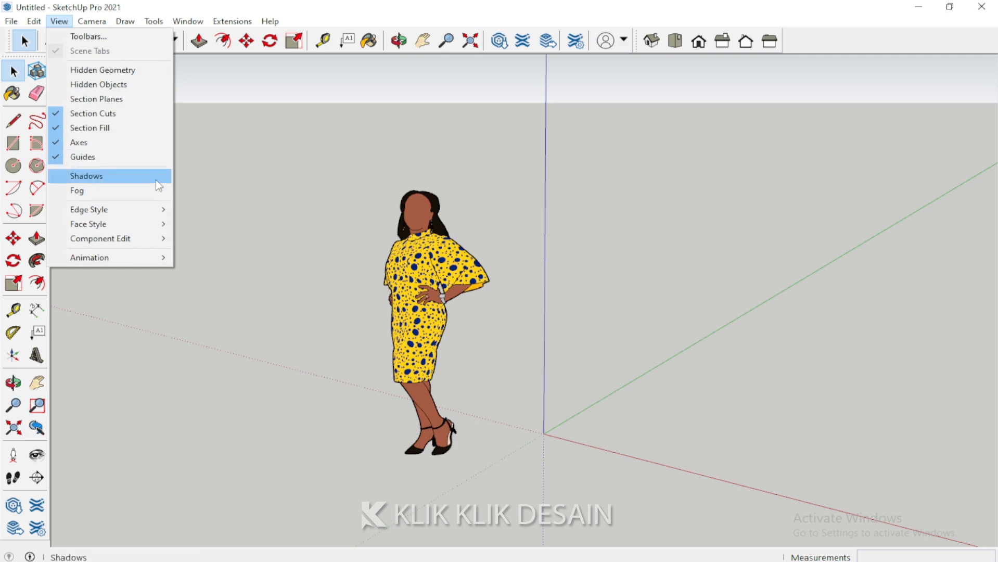
mouse_move(162, 260)
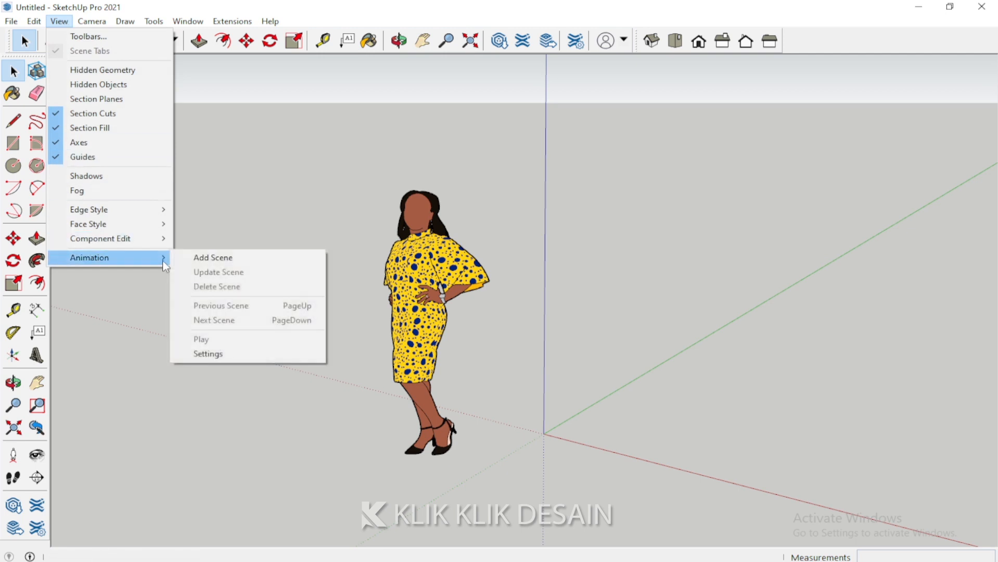
left_click(237, 354)
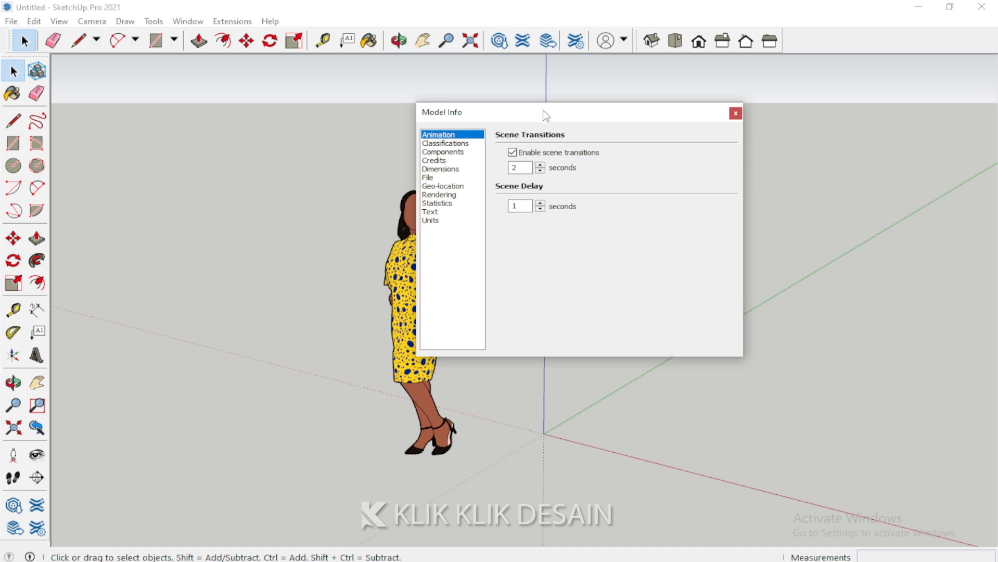
left_click_drag(544, 113, 628, 100)
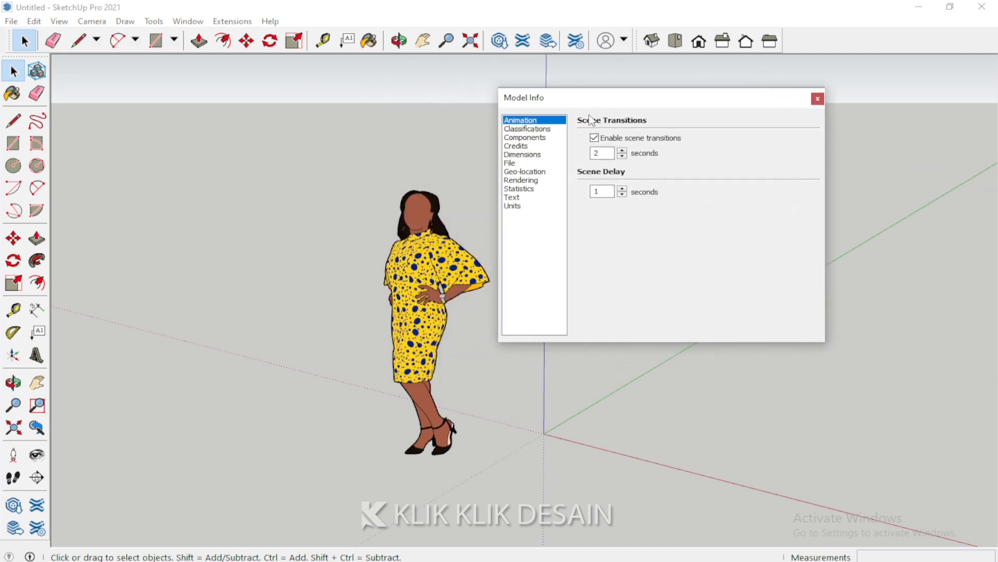
left_click(515, 207)
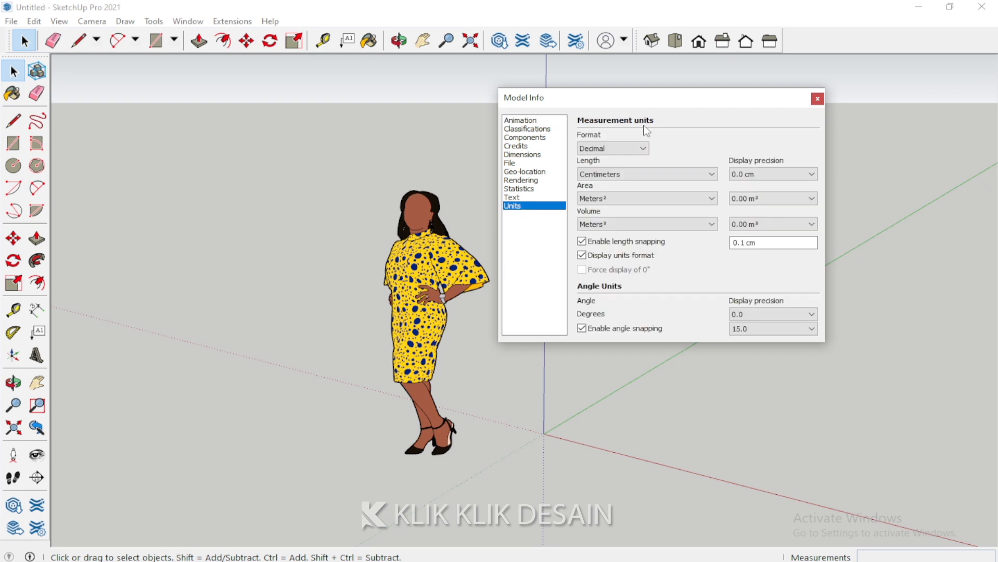
left_click_drag(654, 100, 474, 77)
left_click(461, 126)
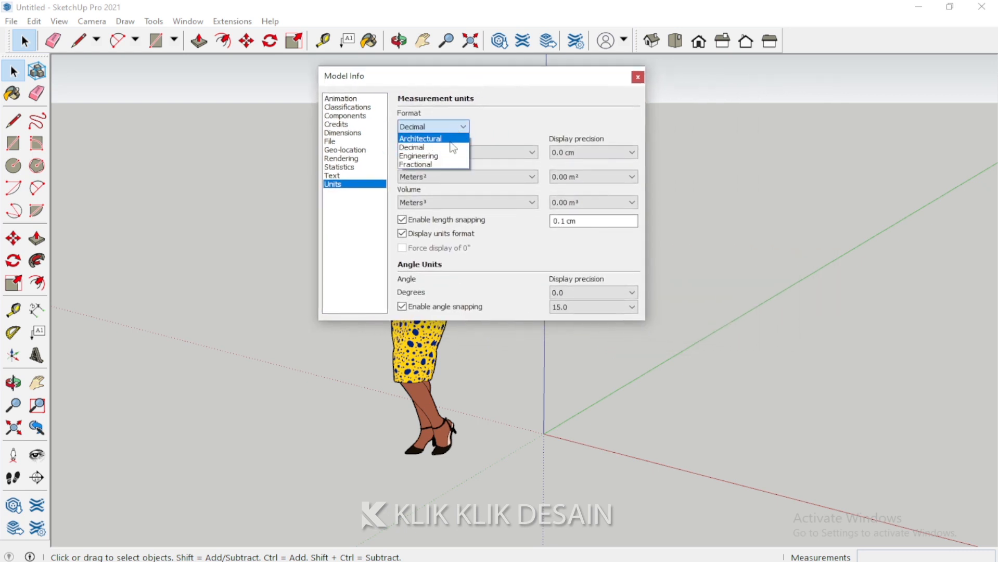
left_click(449, 146)
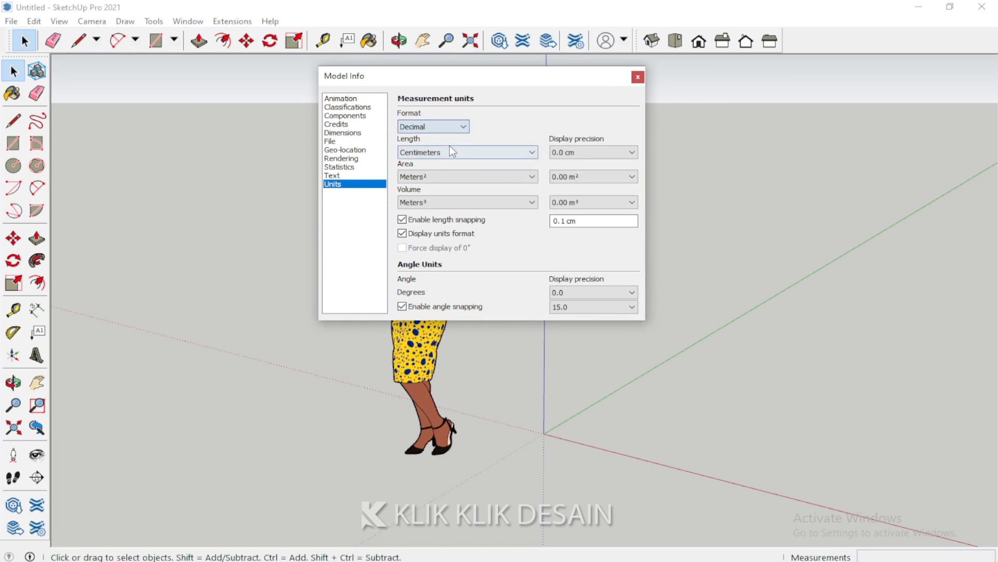
Set the length unit to Centimeters with a display precision of 0.0 cm and close the model settings
left_click(520, 154)
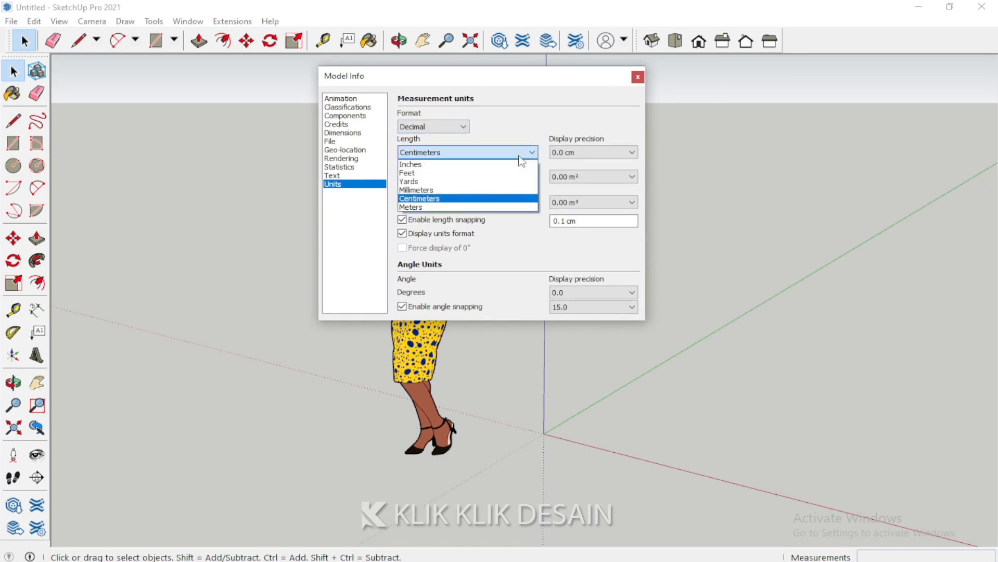
left_click(499, 203)
left_click(596, 154)
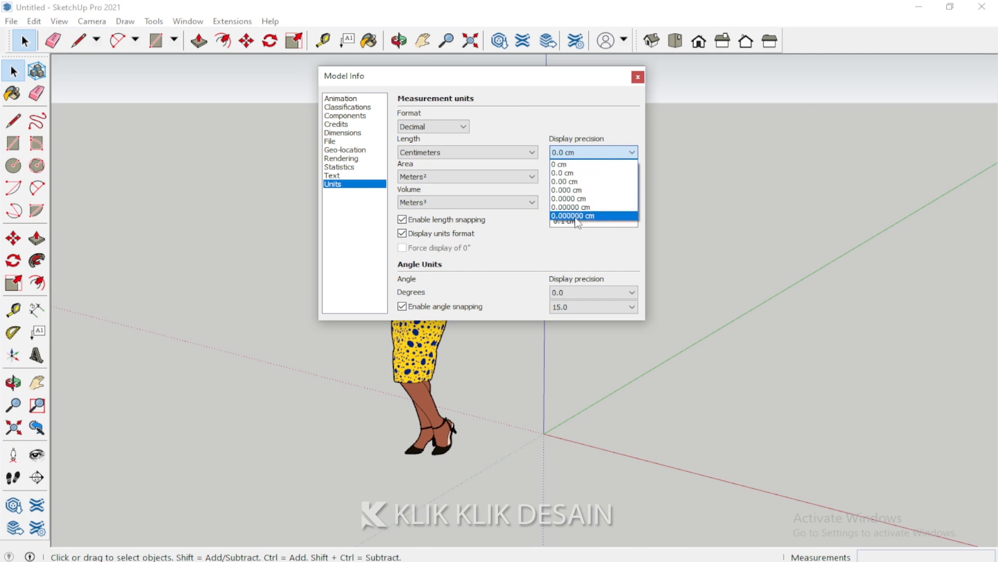
left_click(572, 176)
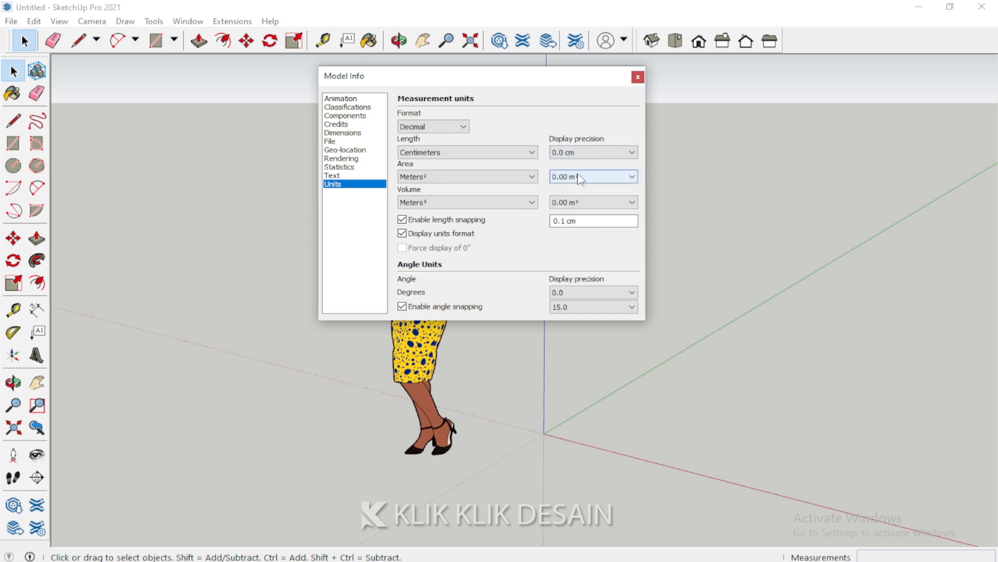
left_click(638, 78)
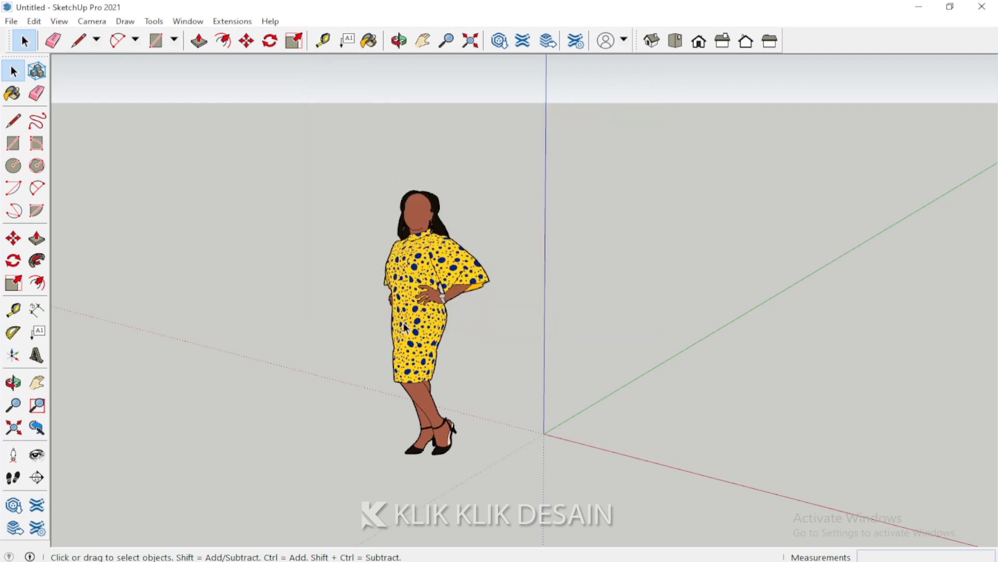
Delete the standing woman figure from the model
scroll(406, 328, "down", 1)
left_click(426, 300)
scroll(431, 302, "down", 1)
scroll(427, 307, "up", 3)
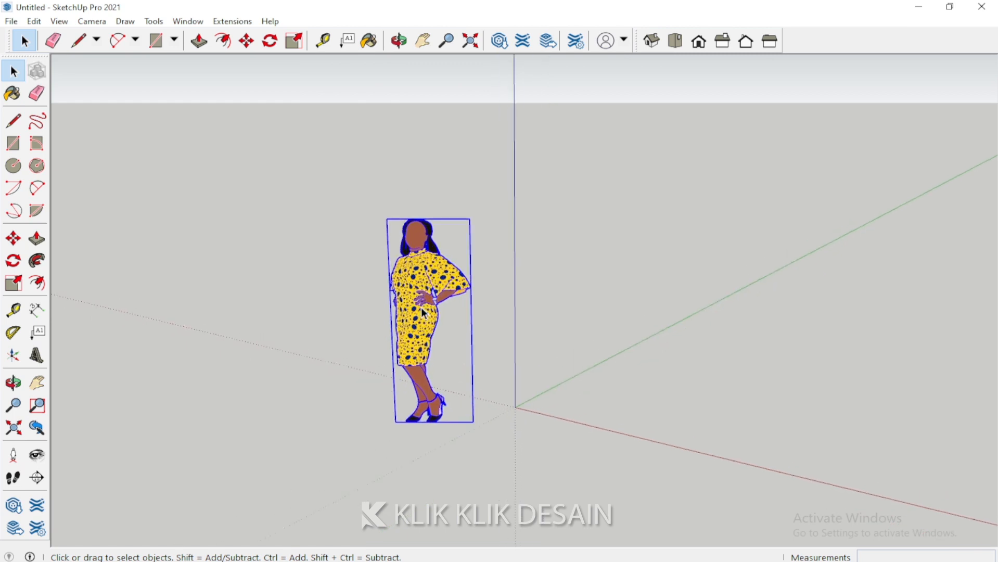
key("Delete")
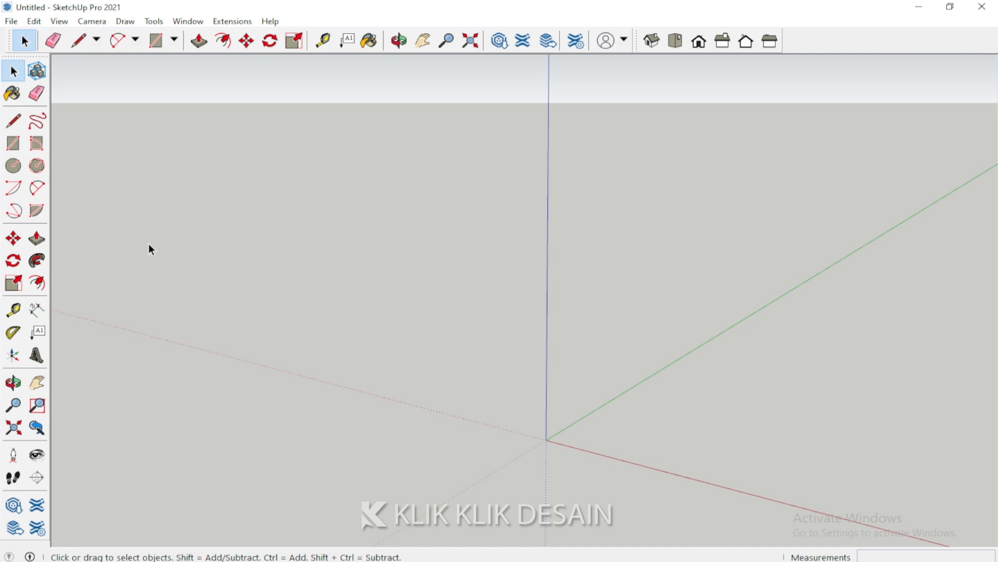
scroll(150, 249, "down", 1)
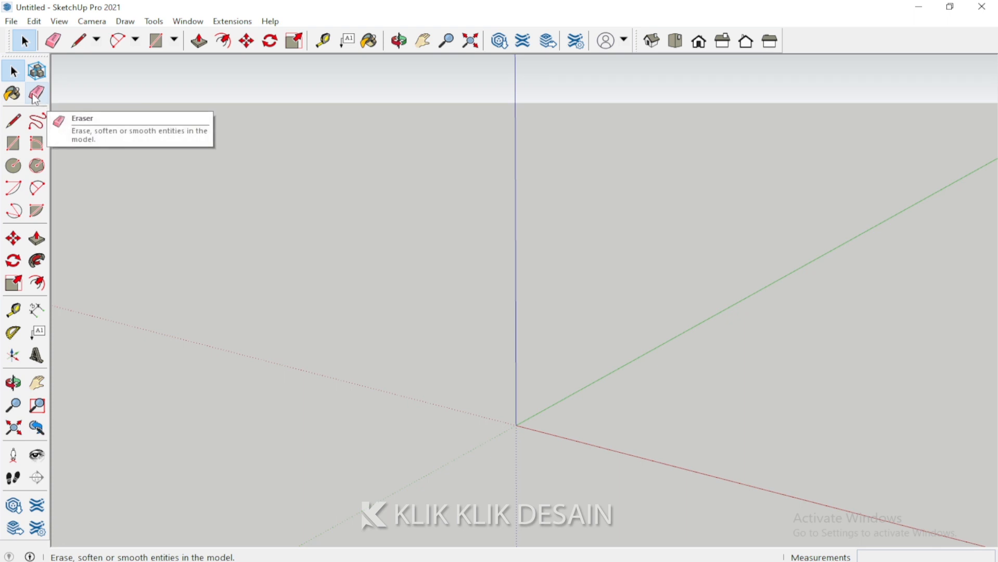
left_click(15, 121)
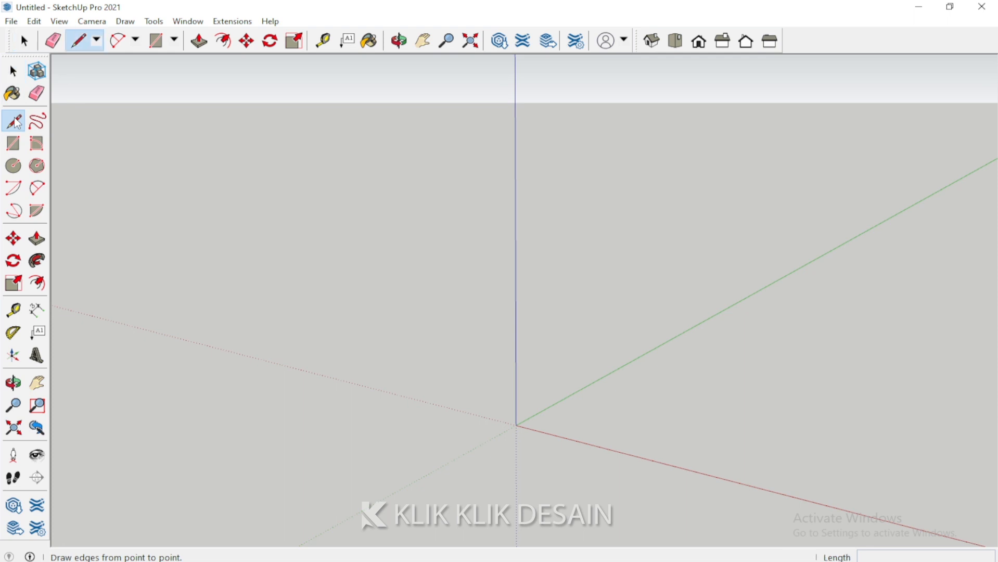
left_click(98, 42)
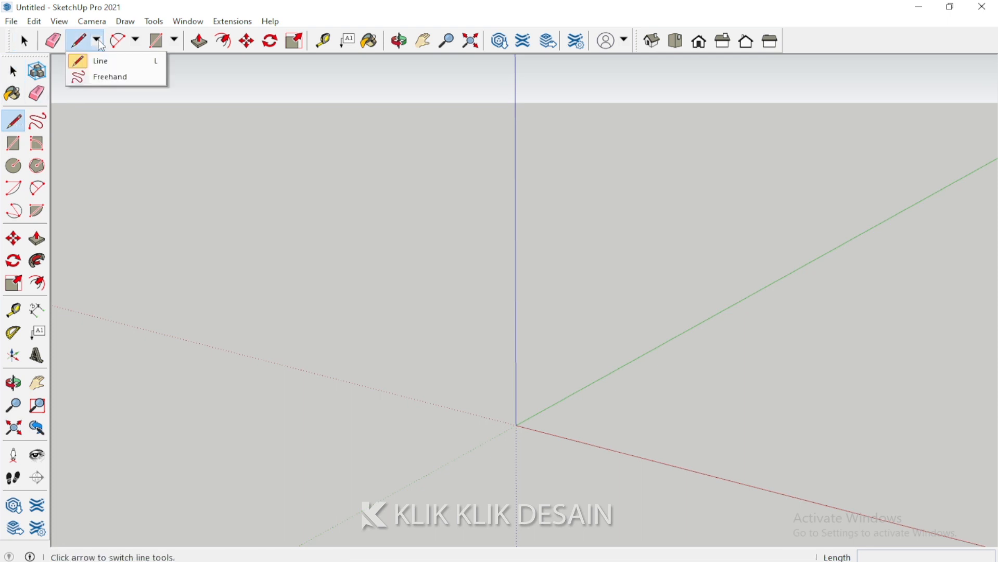
left_click(12, 129)
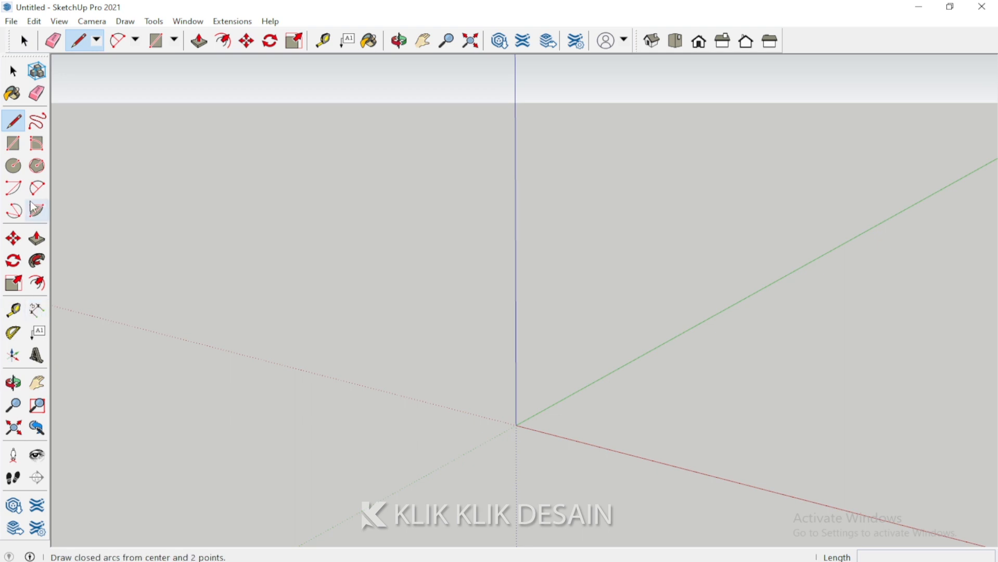
left_click(14, 73)
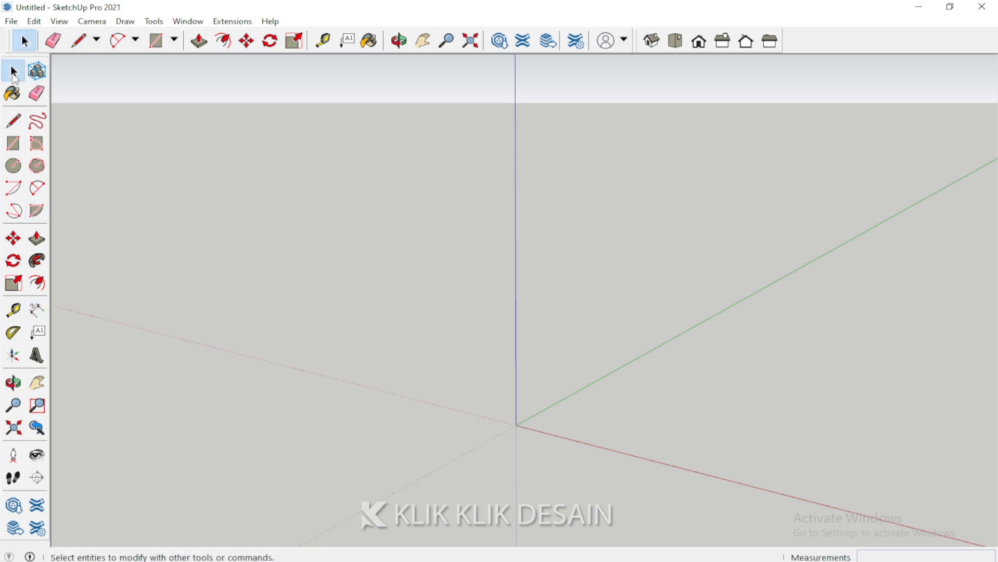
Draw a 50 cm line from the origin along the dotted, negative side of the green axis
left_click(14, 122)
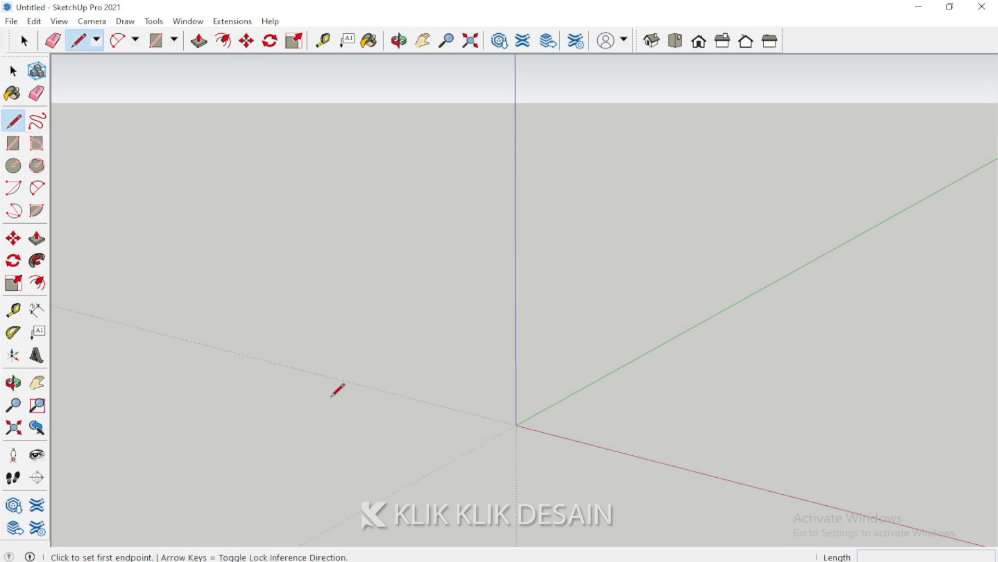
left_click(515, 424)
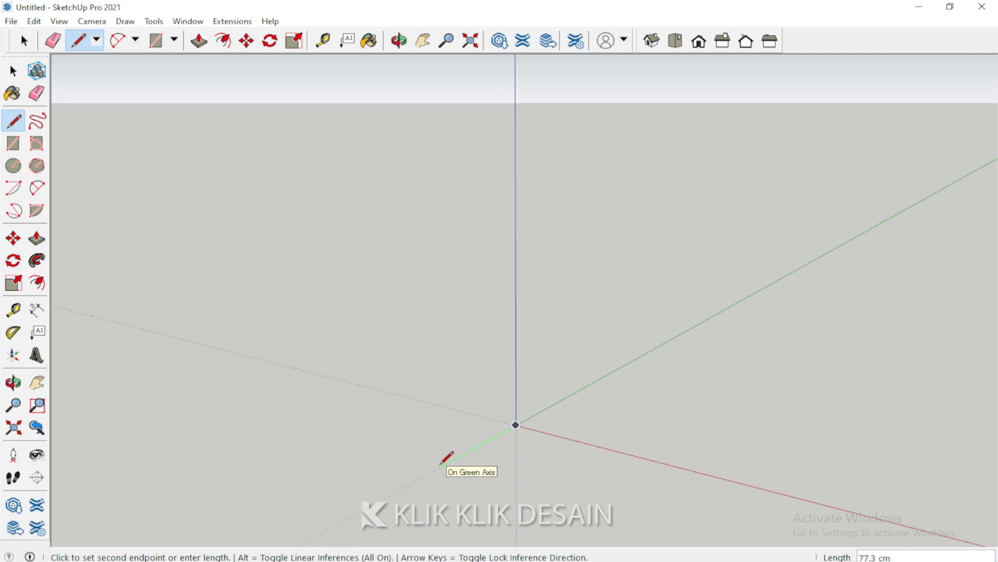
type("503")
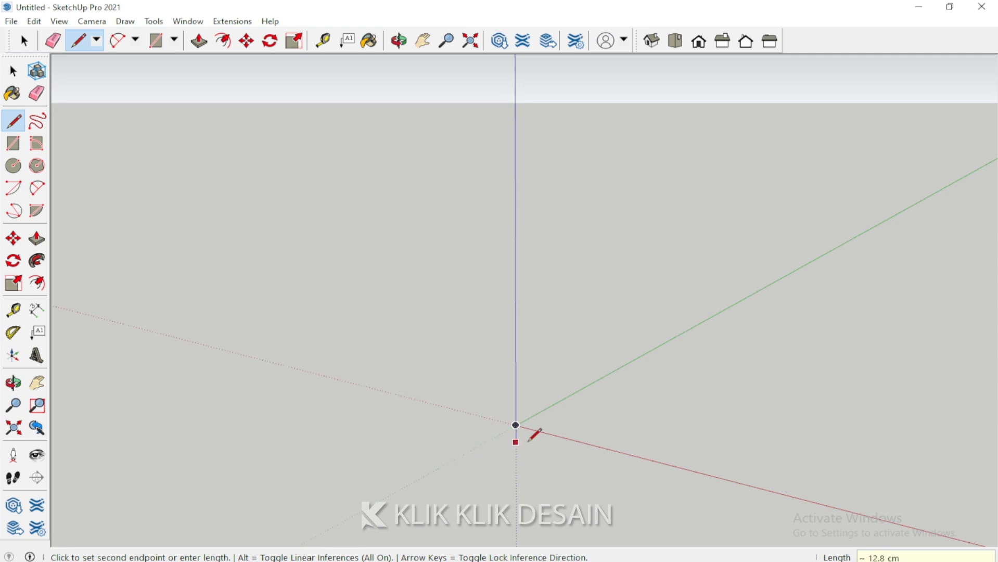
scroll(530, 437, "up", 4)
middle_click_drag(498, 418, 489, 405, "shift")
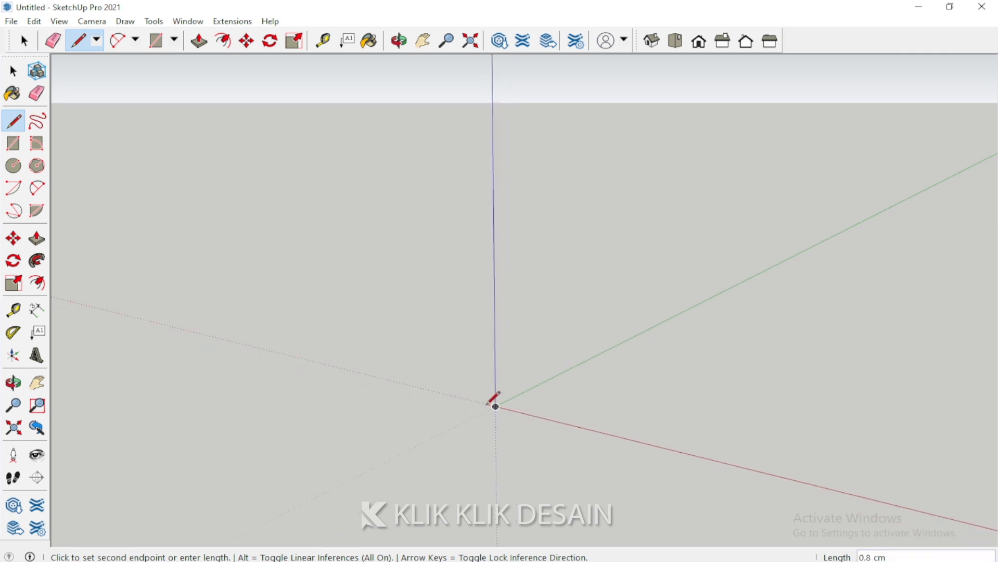
scroll(488, 406, "up", 2)
type("50")
key("Return")
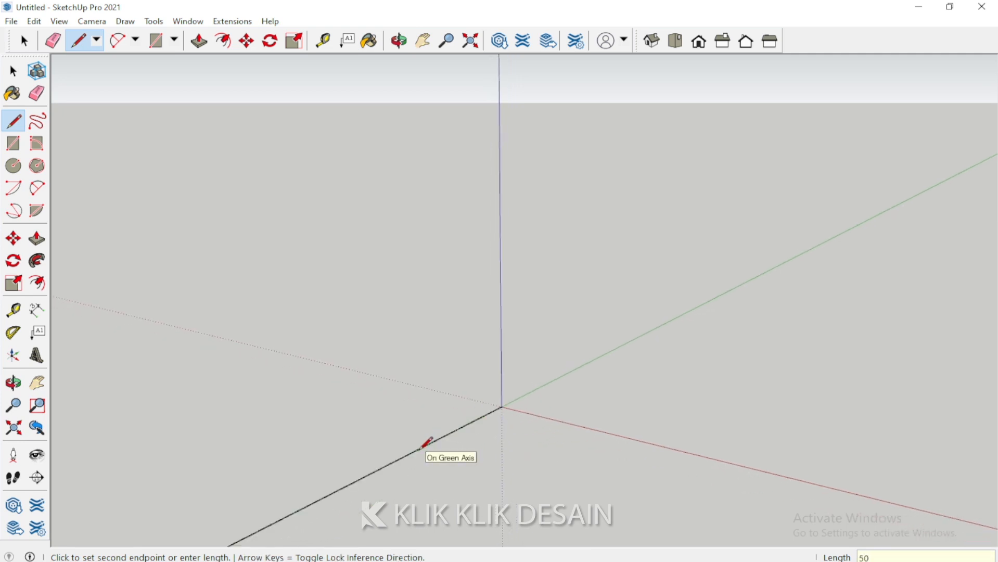
Draw a 50 cm line from the end of the first line, parallel to the red axis
scroll(512, 312, "down", 4)
scroll(597, 298, "down", 3)
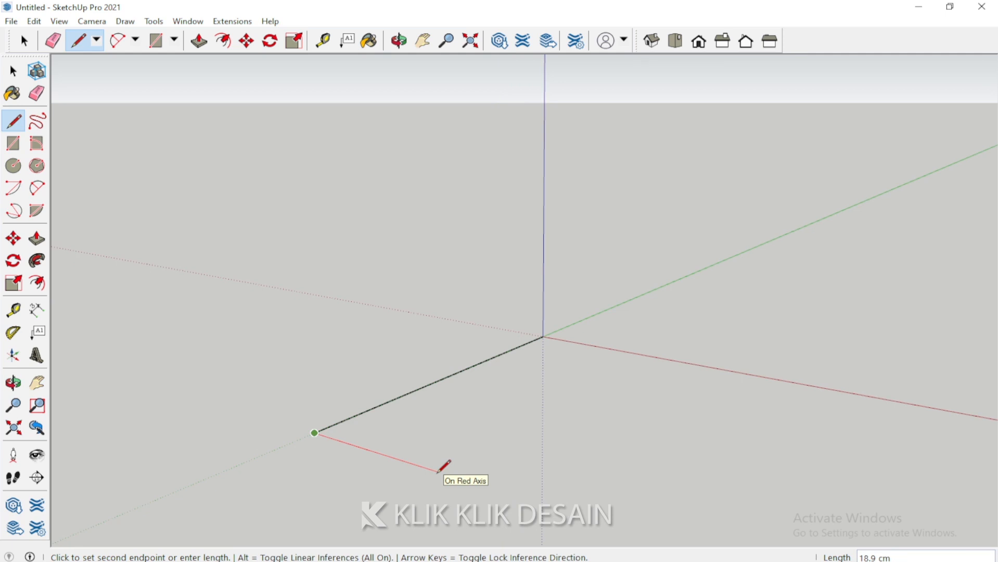
type("50")
key("Return")
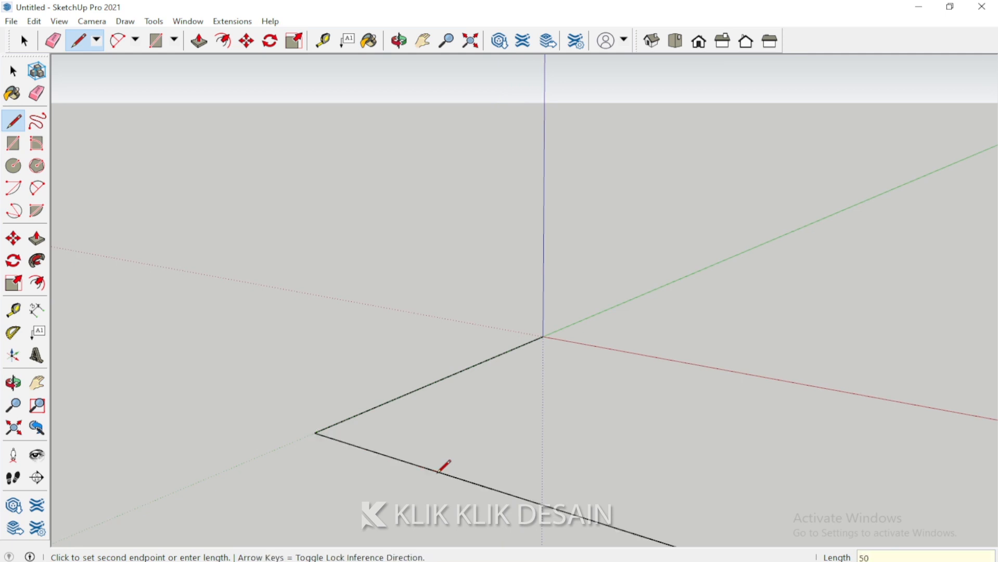
Draw the third 50 cm side parallel to the green axis and close the square back at the origin
scroll(316, 419, "down", 2)
scroll(312, 426, "down", 1)
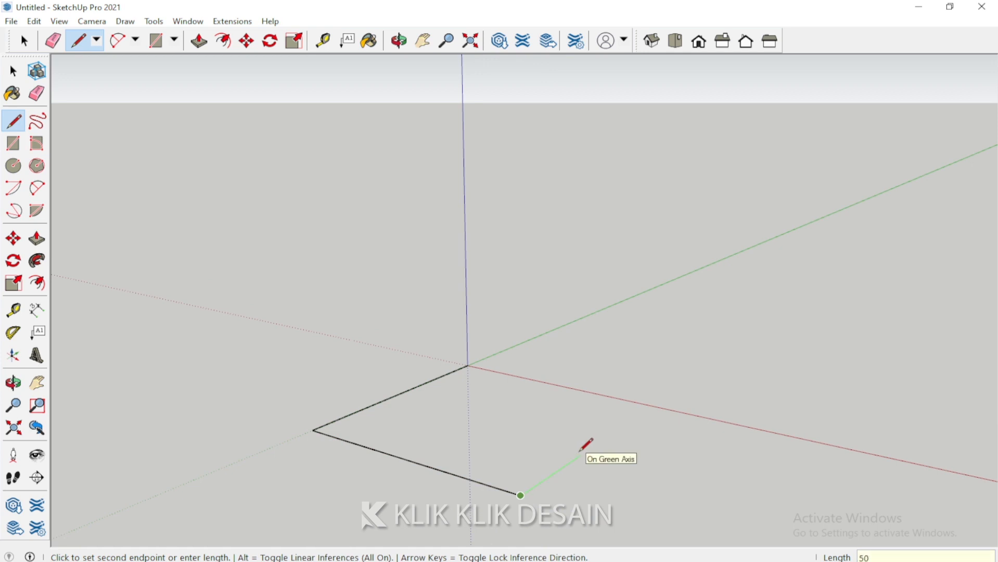
left_click(652, 406)
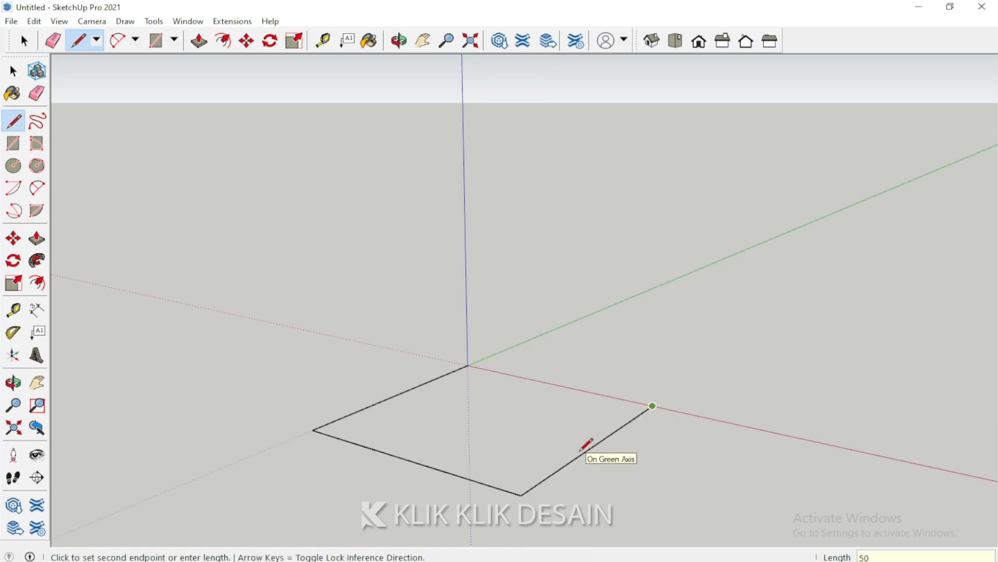
left_click(470, 364)
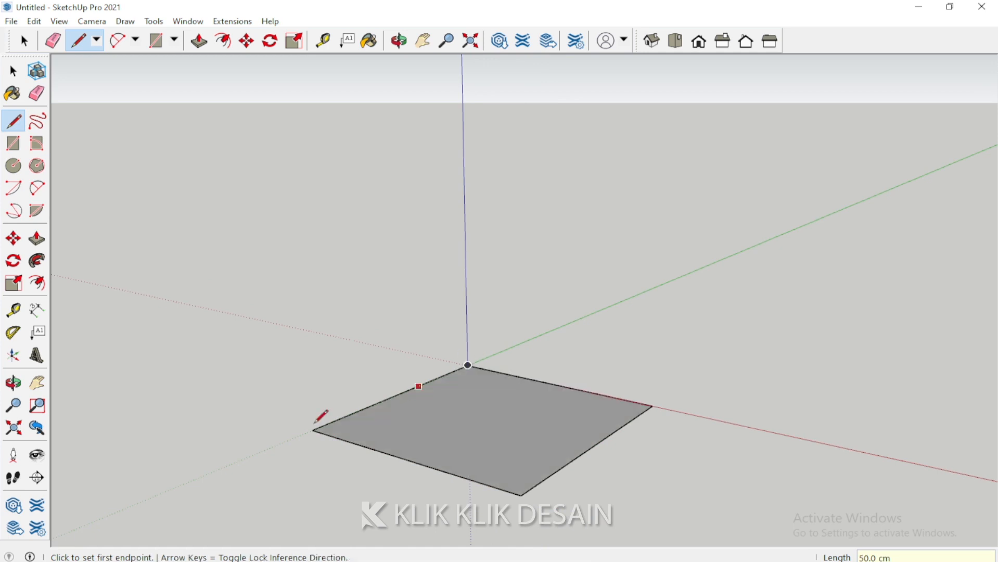
Measure the square's edge along the red axis, starting from the origin, with the Tape Measure
left_click(23, 393)
left_click_drag(492, 397, 603, 411)
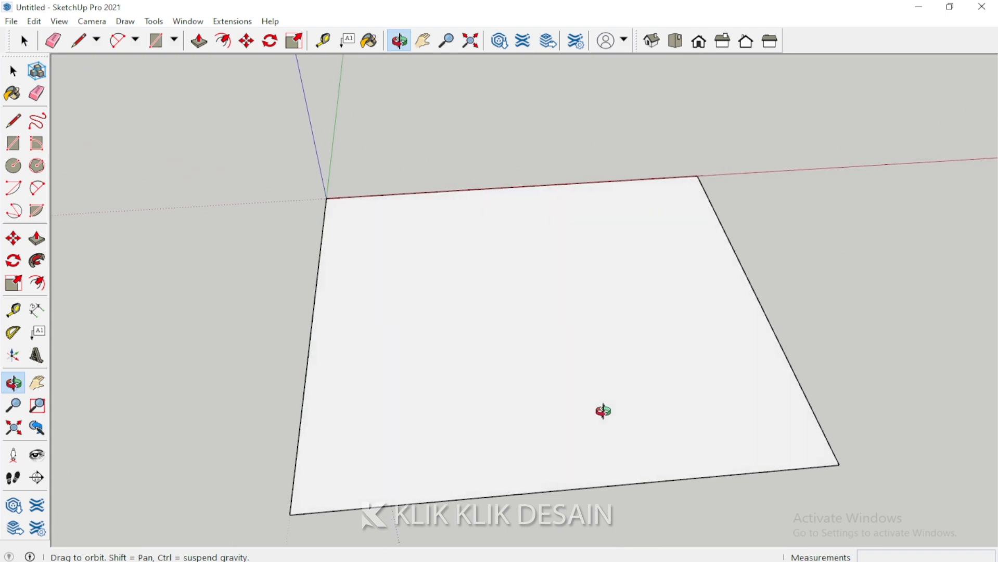
left_click(14, 311)
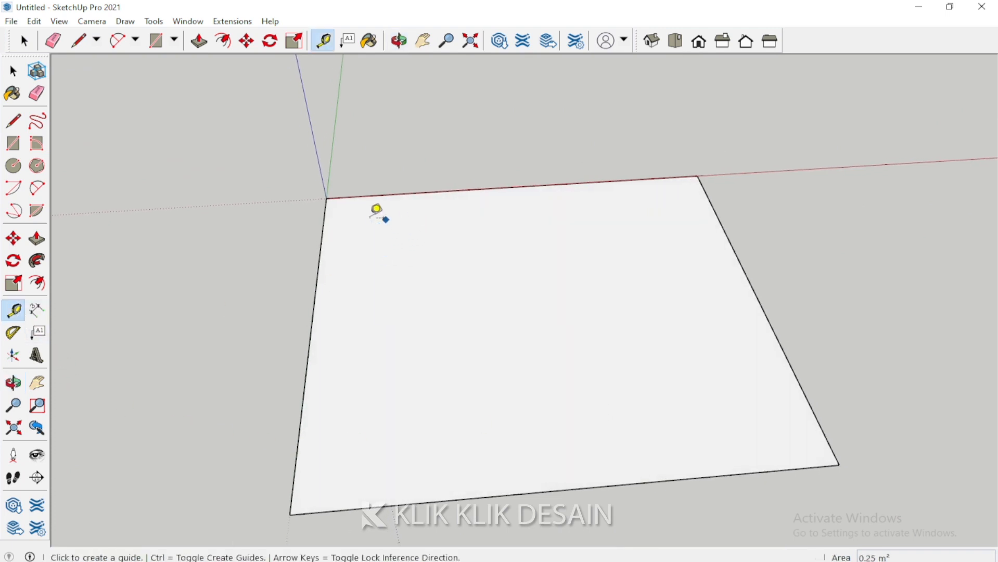
left_click(326, 198)
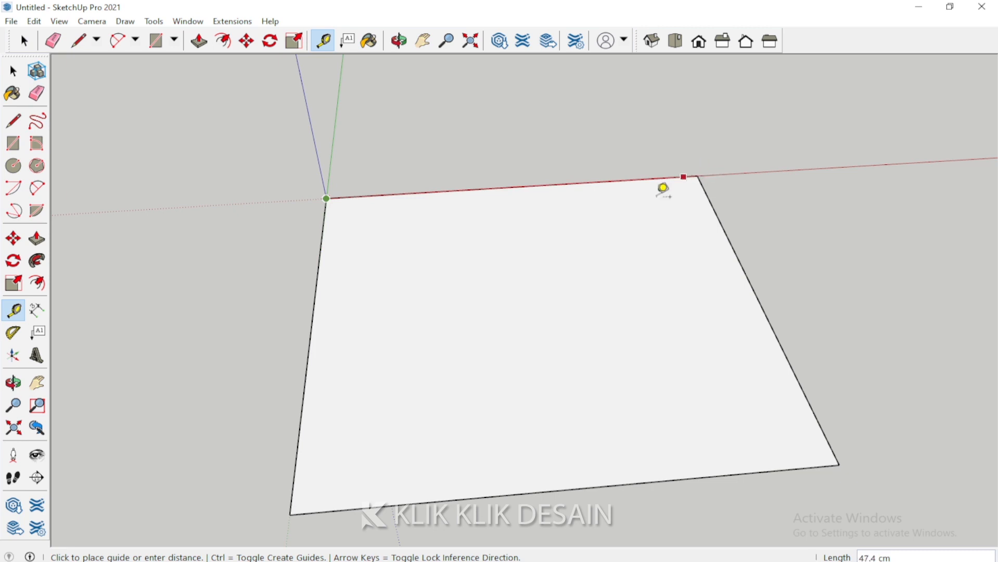
Push/Pull the square face upward 50 cm to form a cube
left_click(13, 383)
left_click_drag(376, 354, 441, 390)
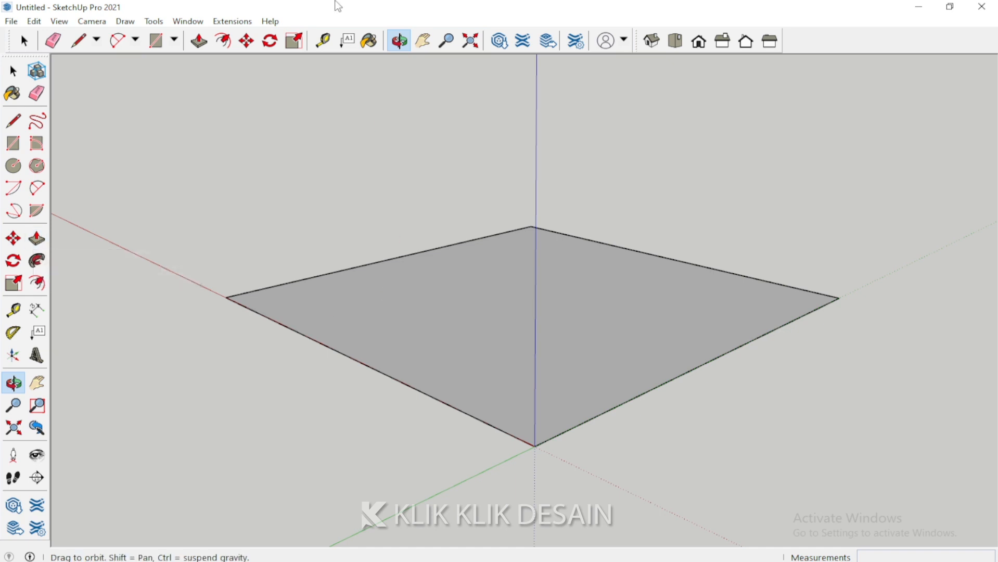
key("p")
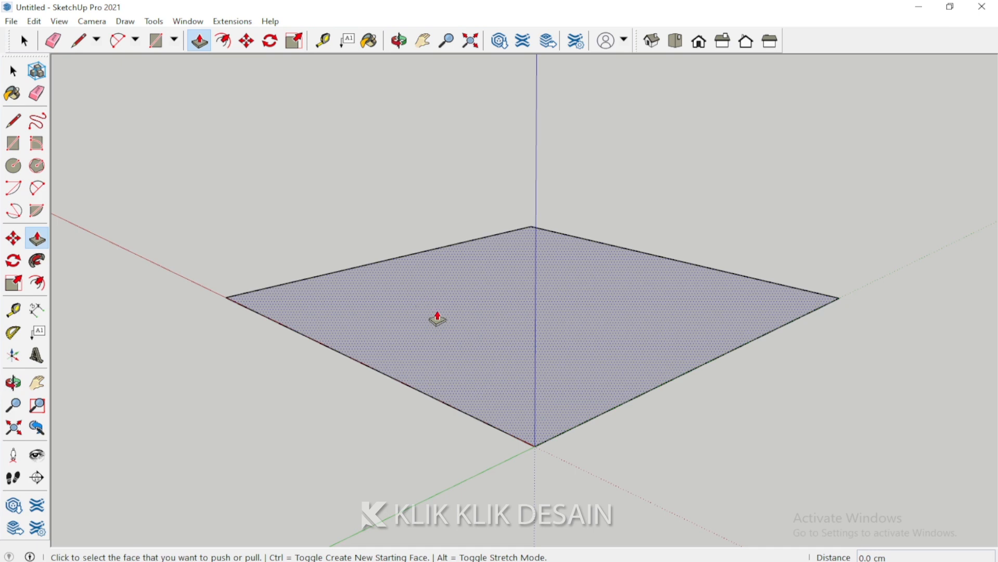
left_click(435, 319)
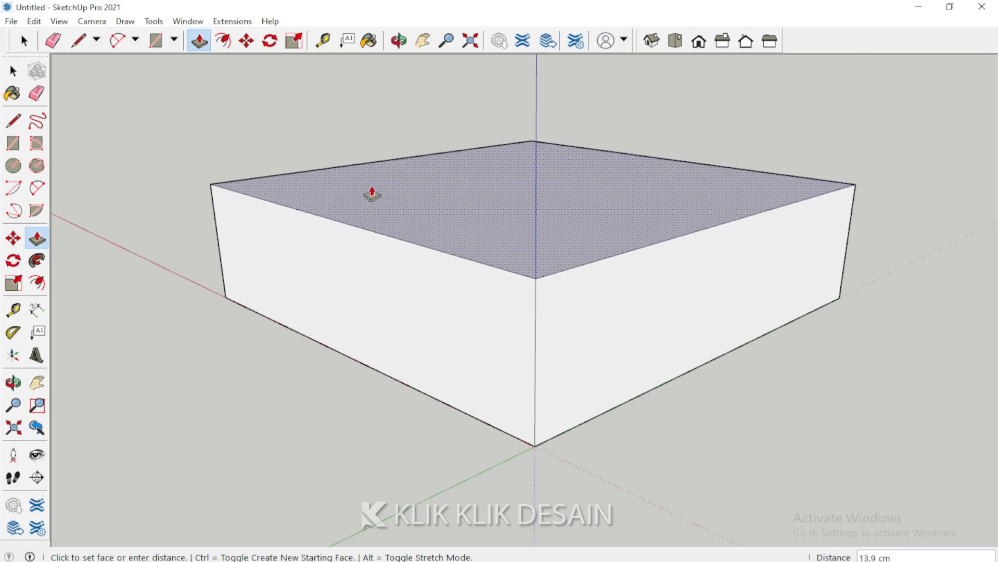
type("50")
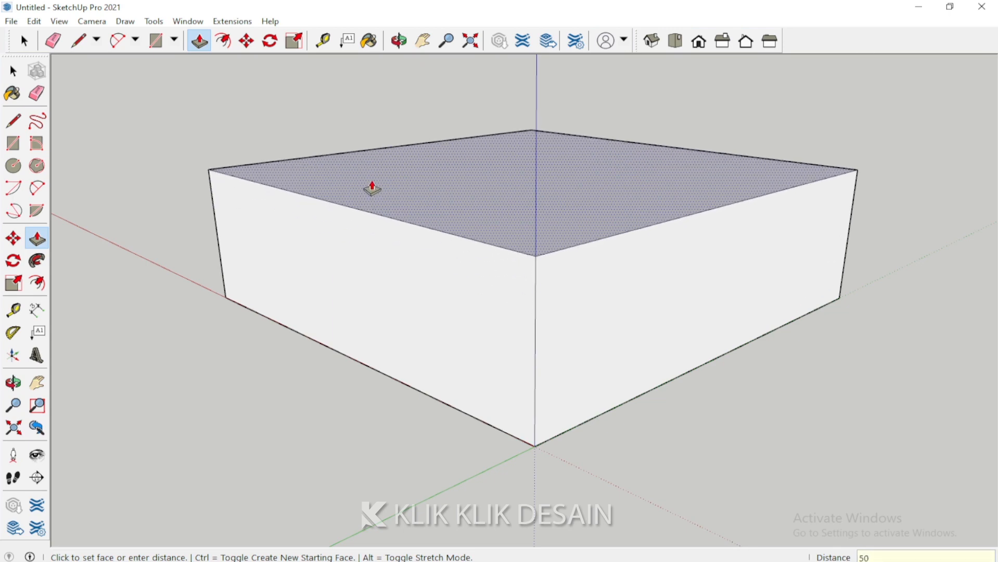
key("Return")
scroll(334, 416, "down", 5)
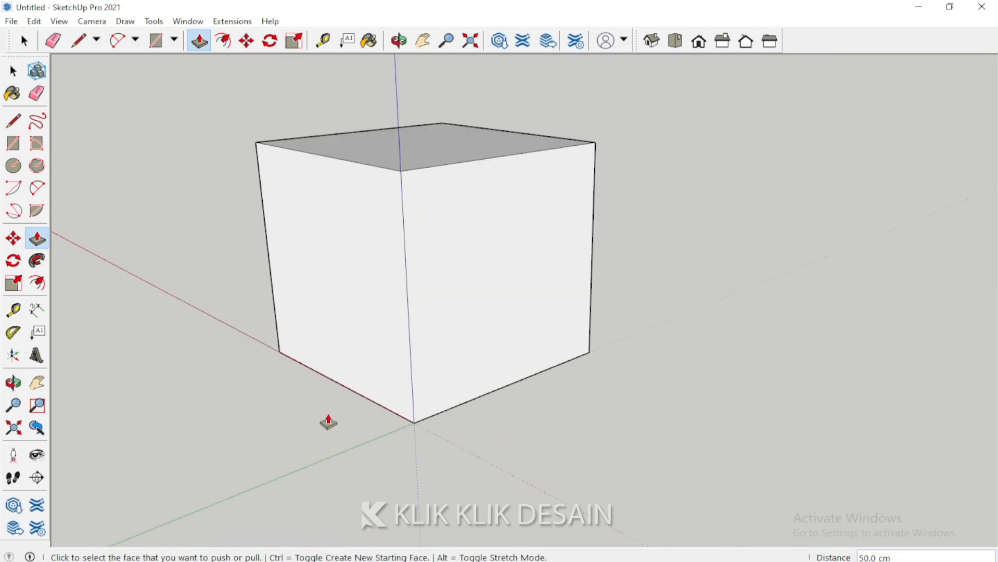
Measure the cube's edges from the lower front corner with the Tape Measure
left_click(13, 383)
left_click_drag(116, 363, 652, 292)
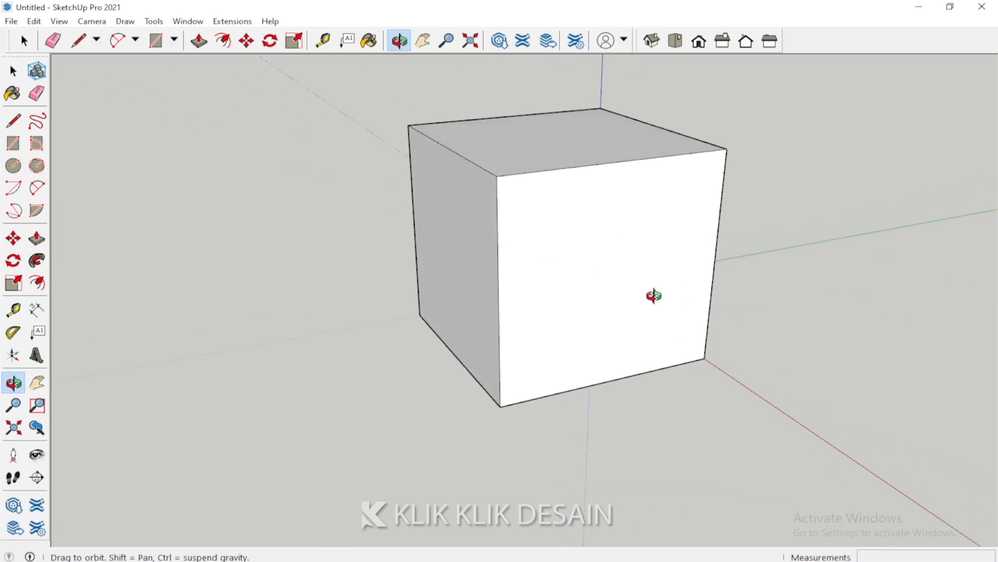
left_click(13, 310)
left_click(499, 407)
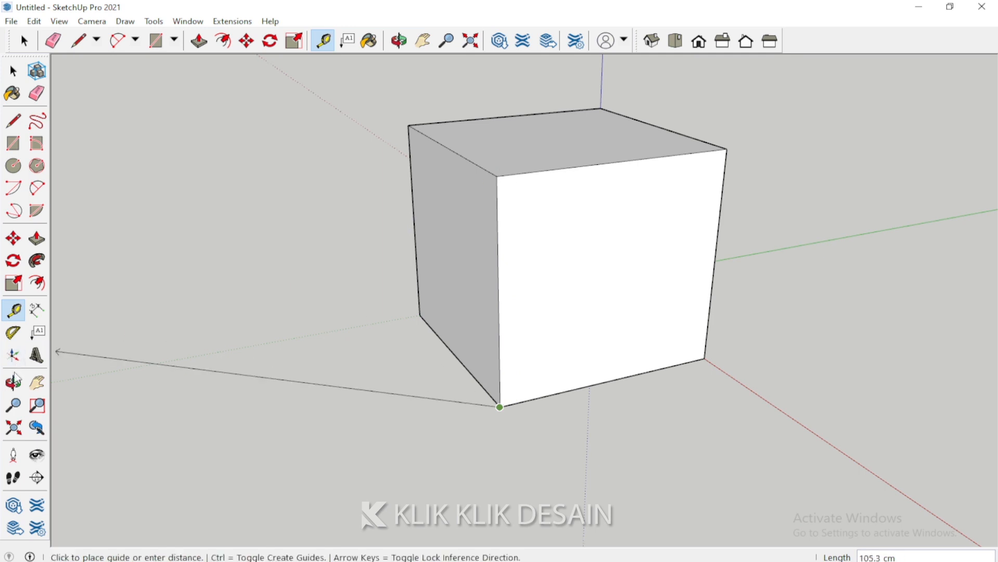
Paint the cube's front face with the Wood Floor Light material from the Wood collection
key("o")
mouse_move(590, 345)
left_mouse_down()
mouse_move(490, 350)
mouse_move(740, 356)
mouse_move(635, 376)
mouse_move(383, 348)
mouse_move(390, 329)
mouse_move(508, 368)
mouse_move(341, 357)
mouse_move(612, 358)
left_mouse_up()
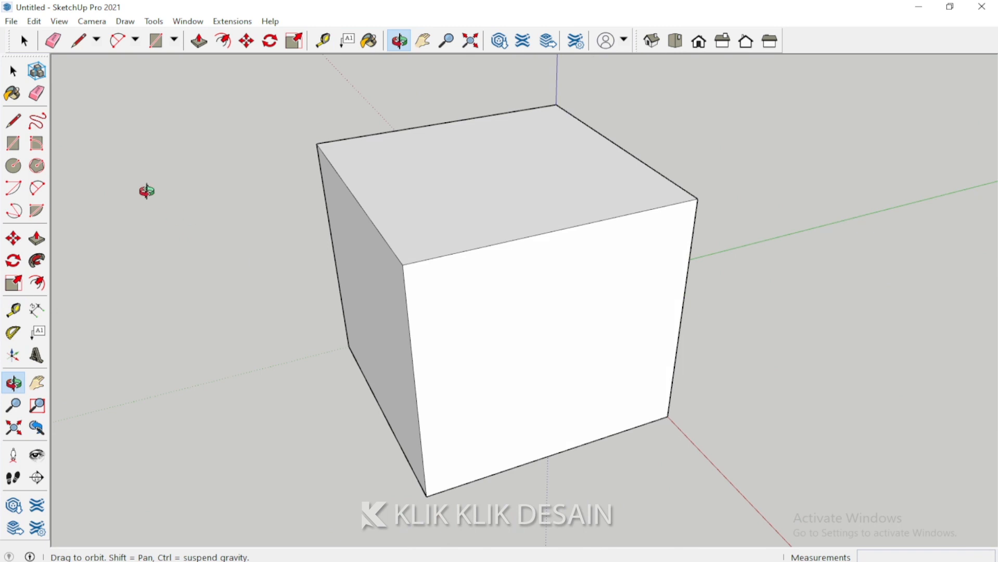
left_click(18, 102)
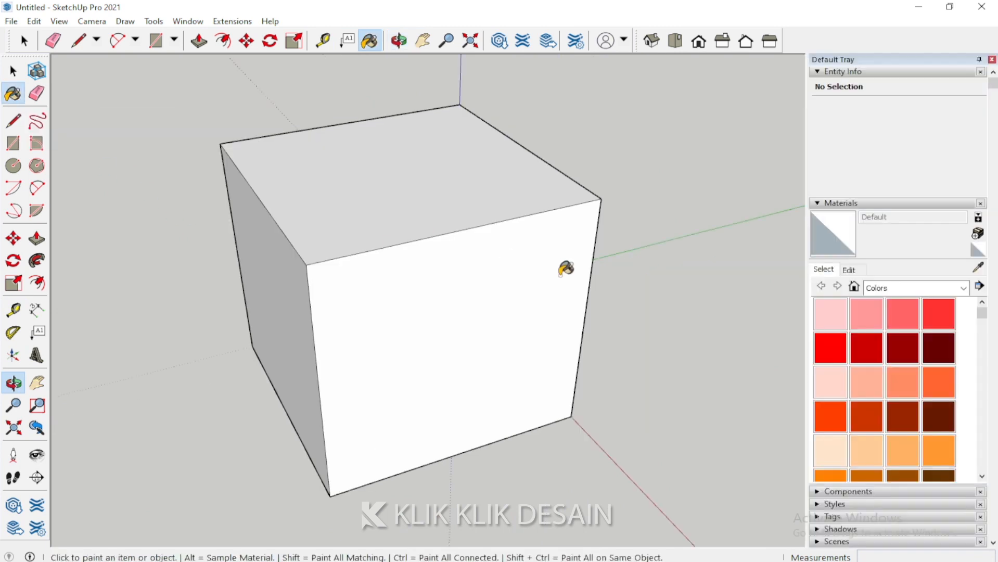
left_click(921, 289)
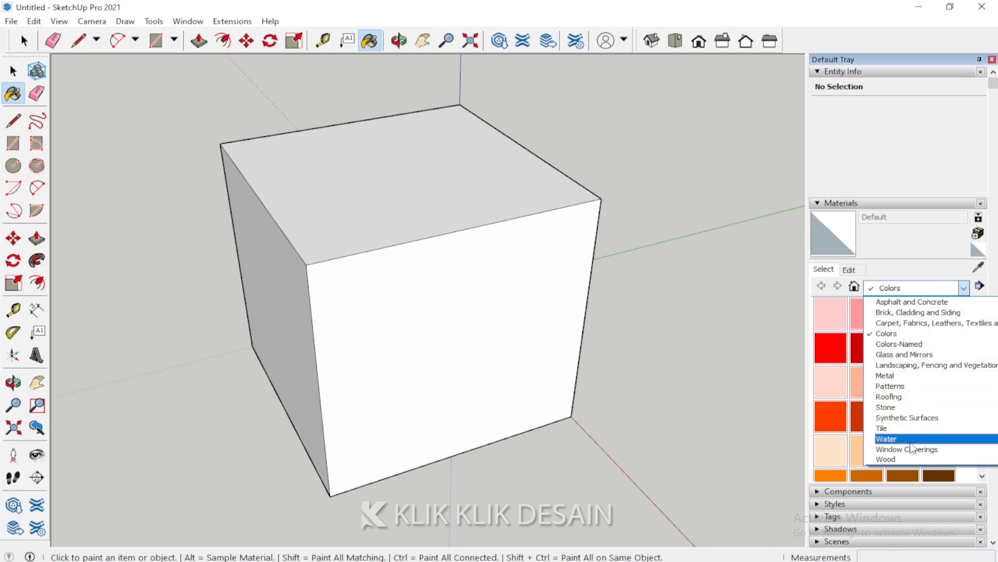
left_click(887, 459)
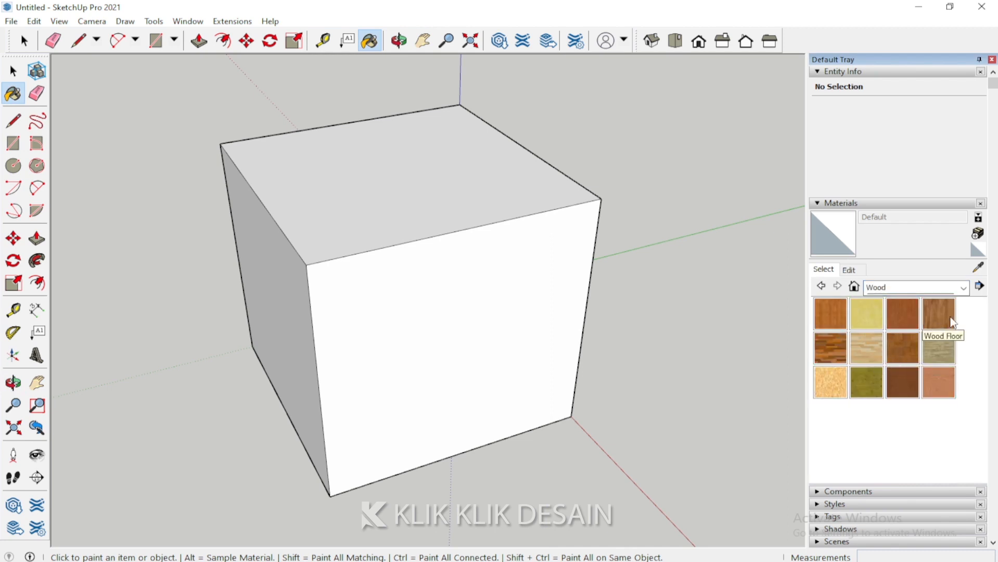
left_click(873, 357)
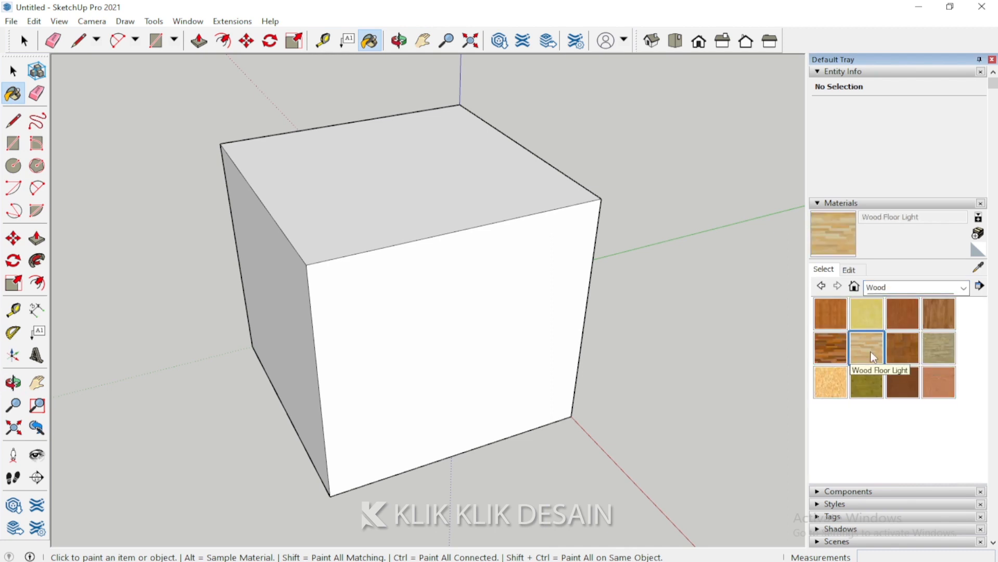
left_click(849, 270)
left_click(826, 271)
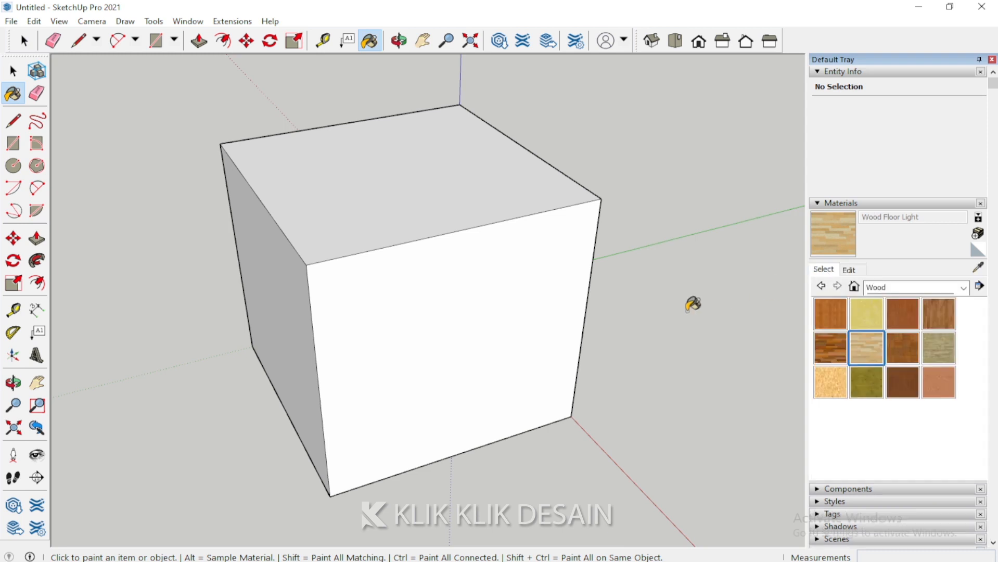
left_click(458, 322)
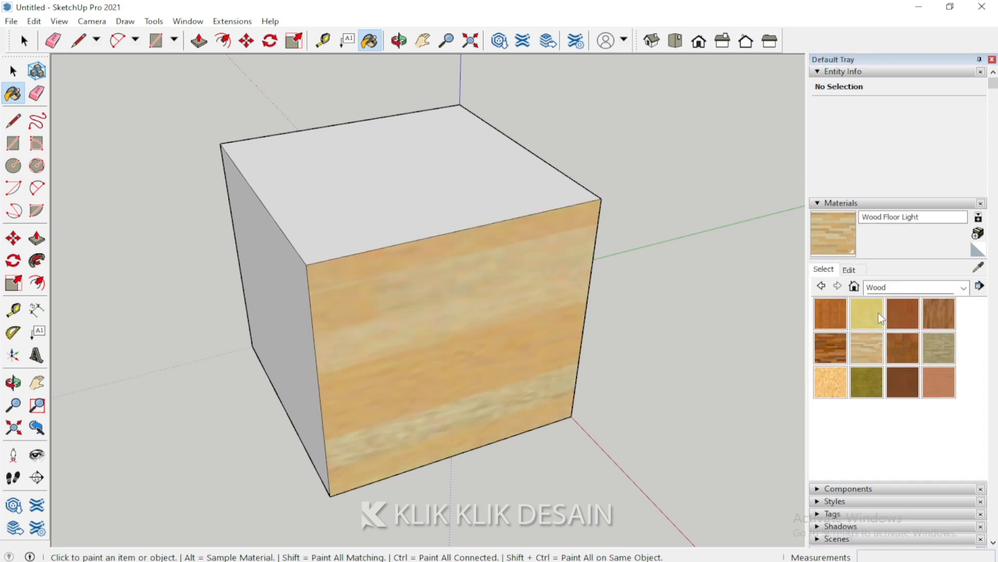
Set the Wood Floor Light texture width to 50 cm in the material's edit settings
left_click(850, 270)
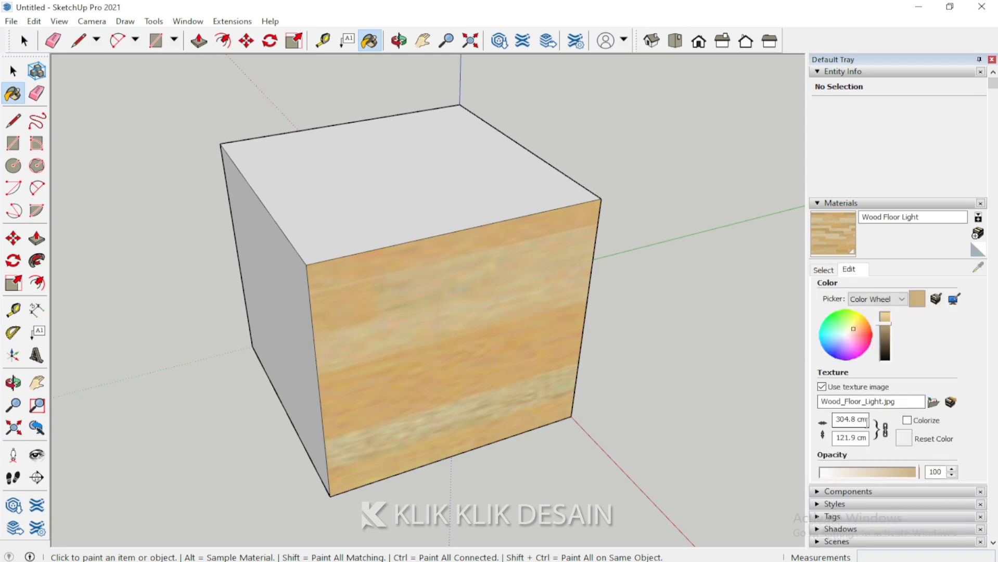
left_click_drag(866, 420, 845, 420)
type("50")
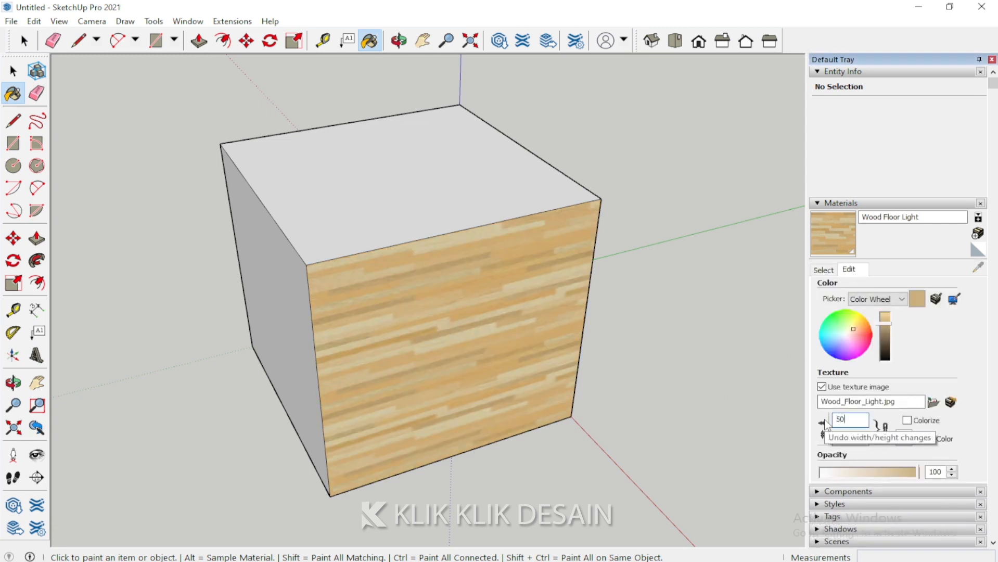
Paint the adjacent side face and the top face of the cube with Wood Floor Light
left_click(13, 383)
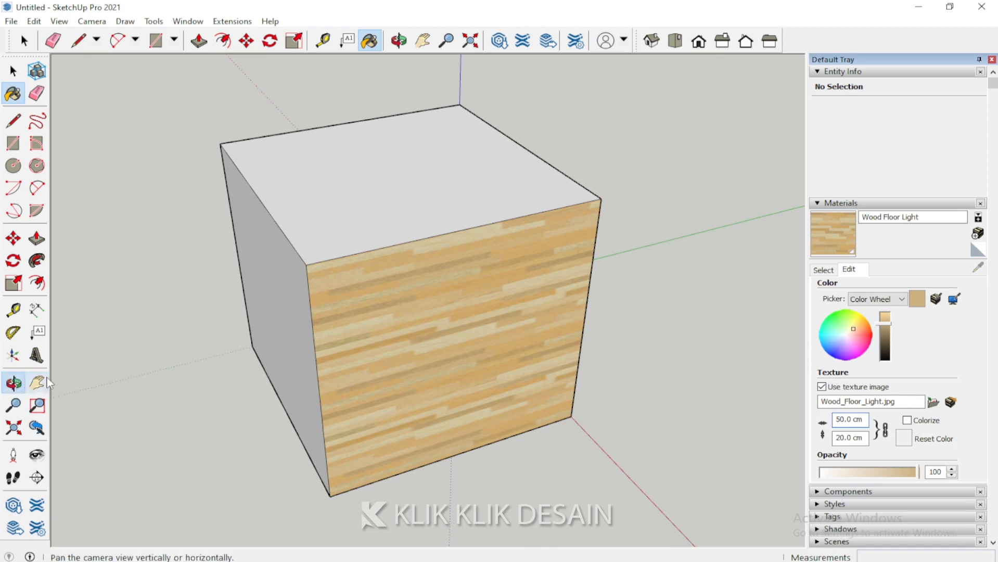
left_click_drag(364, 312, 301, 330)
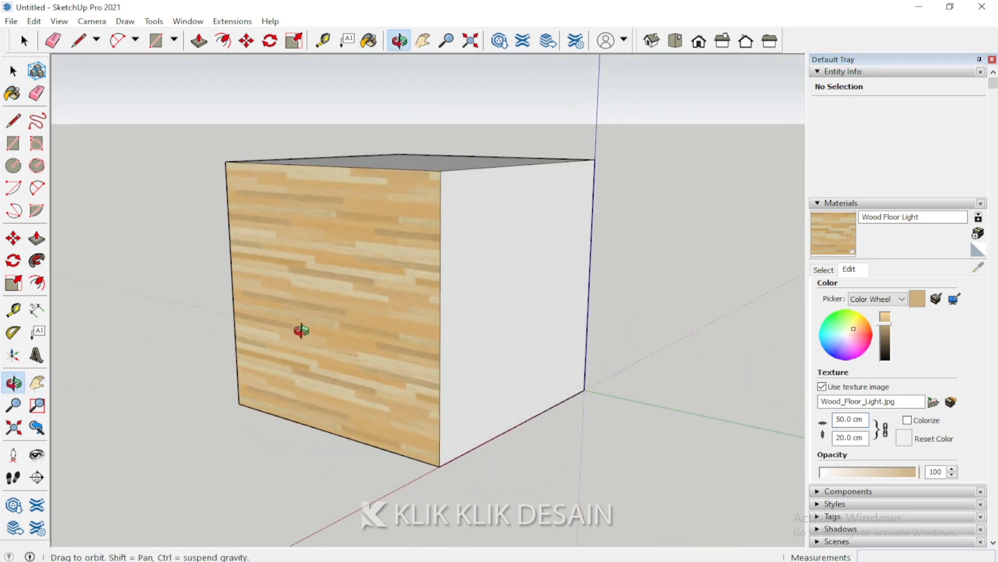
left_click(833, 255)
left_click(468, 263)
middle_click_drag(252, 419, 405, 252)
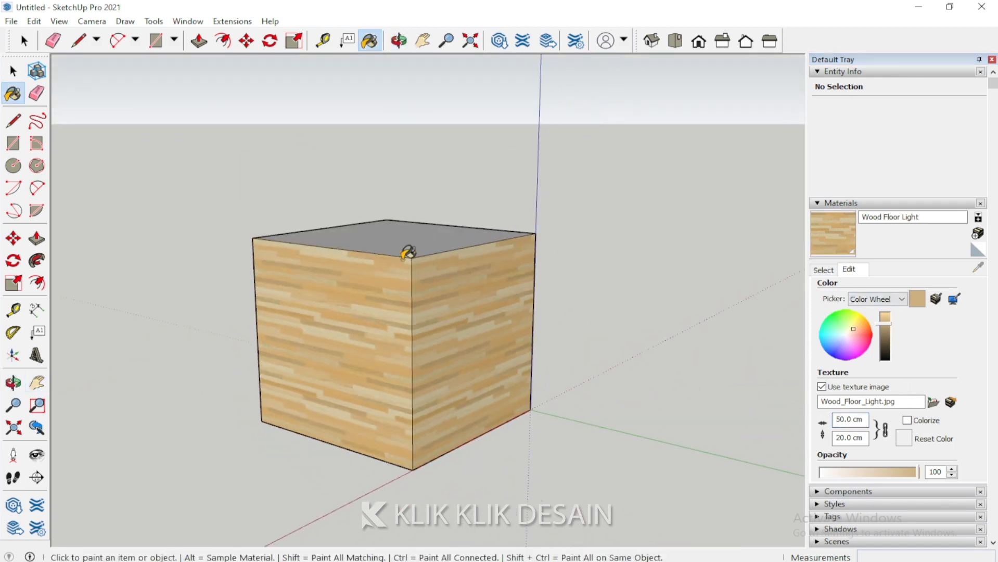
left_click(409, 247)
Paint the cube's two remaining unpainted side faces with Wood Floor Light
left_click(13, 382)
mouse_move(165, 379)
left_mouse_down()
mouse_move(379, 339)
mouse_move(283, 327)
mouse_move(488, 335)
left_mouse_up()
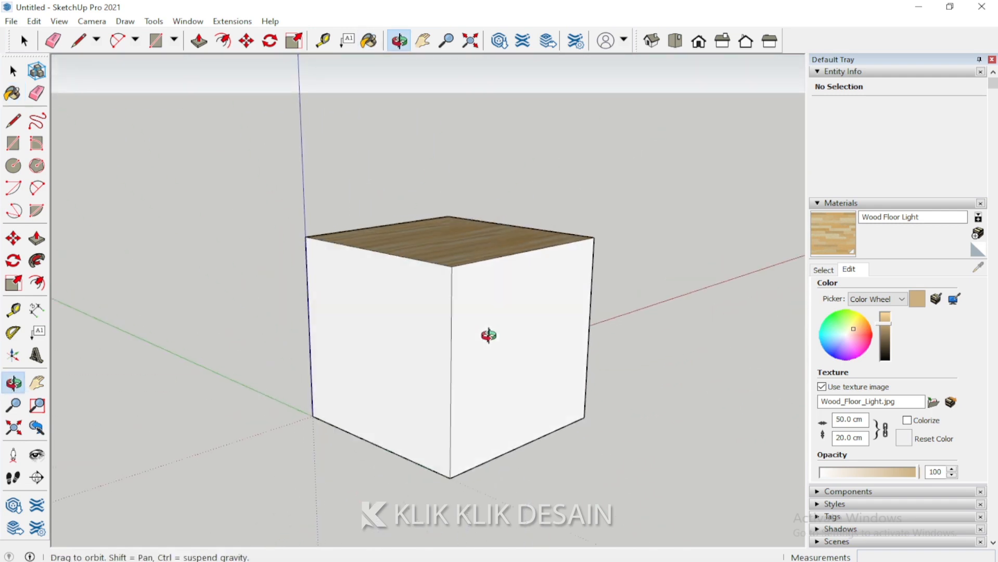
left_click(13, 94)
left_click(393, 339)
left_click(589, 335)
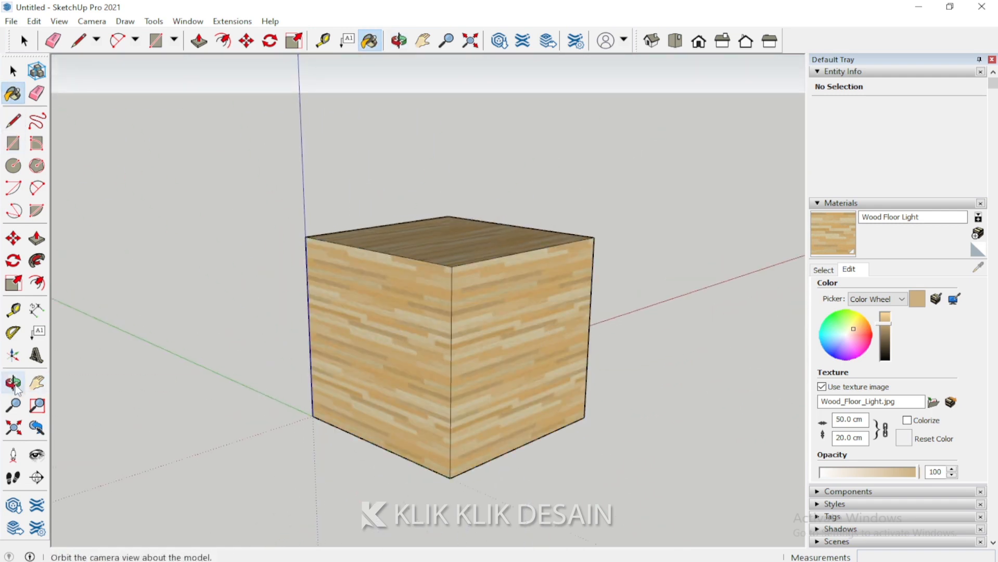
left_click(13, 383)
mouse_move(467, 368)
left_mouse_down()
mouse_move(322, 382)
mouse_move(378, 385)
left_mouse_up()
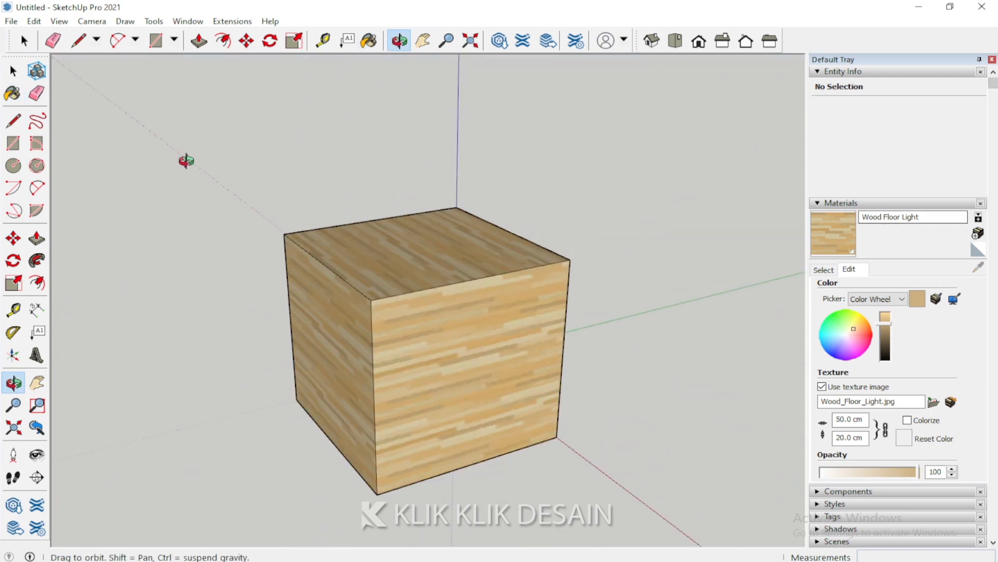
Draw a circle with a 20 cm radius on the ground beside the cube, centered on the dotted green axis
left_click(13, 70)
scroll(477, 193, "down", 1)
scroll(555, 199, "down", 1)
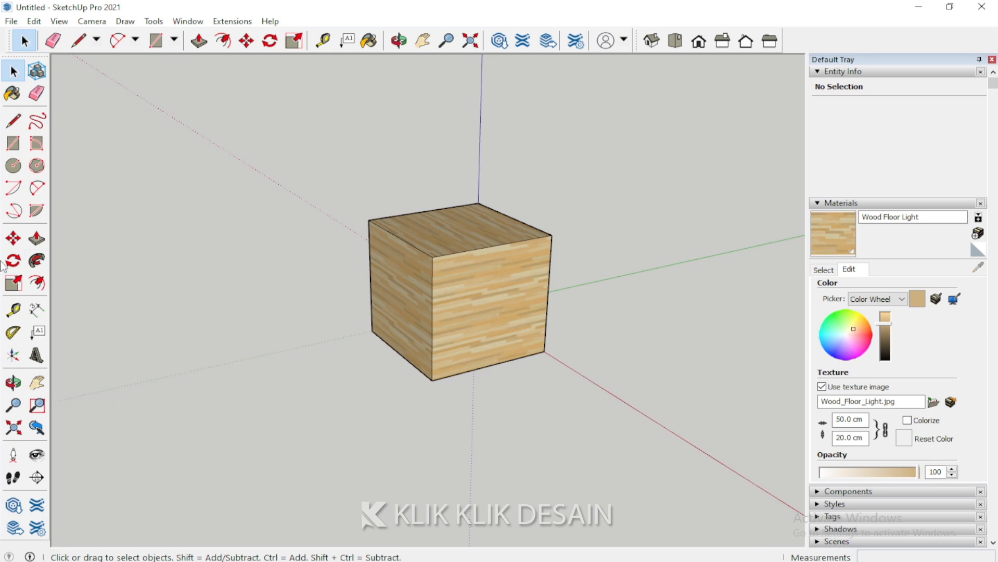
left_click(16, 170)
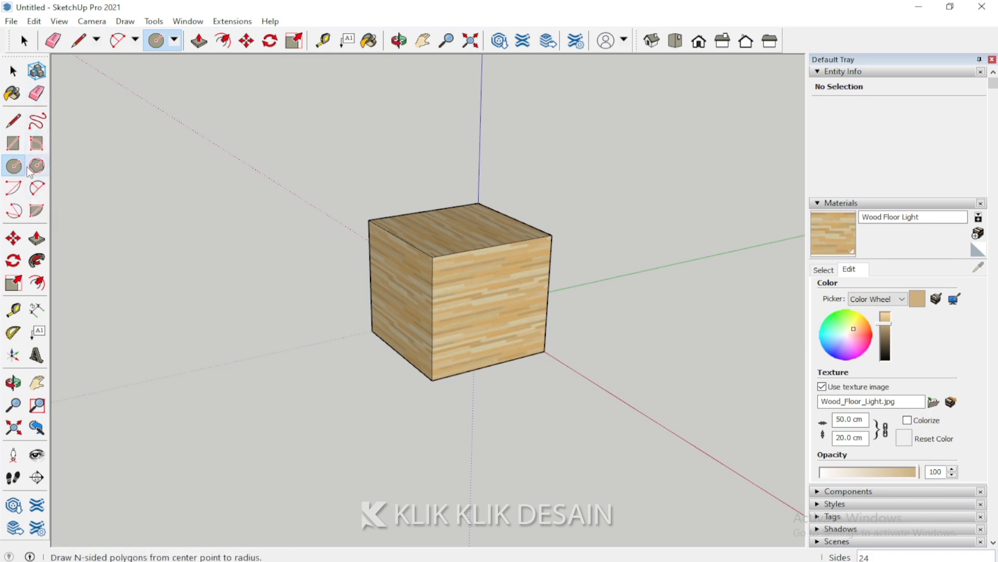
left_click(205, 366)
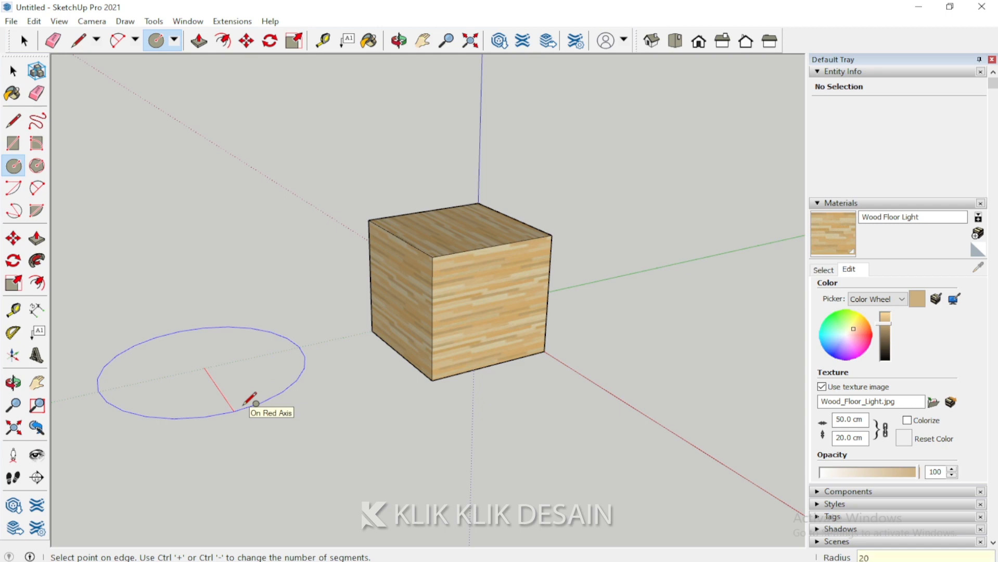
left_click(255, 403)
scroll(167, 378, "up", 4)
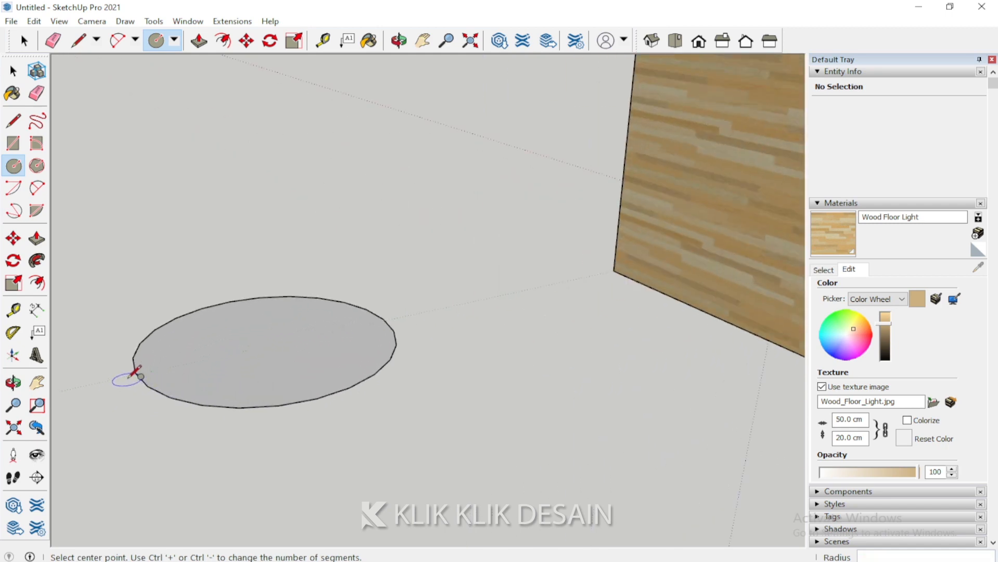
scroll(134, 372, "up", 2)
left_click(13, 382)
left_click_drag(252, 327, 372, 276)
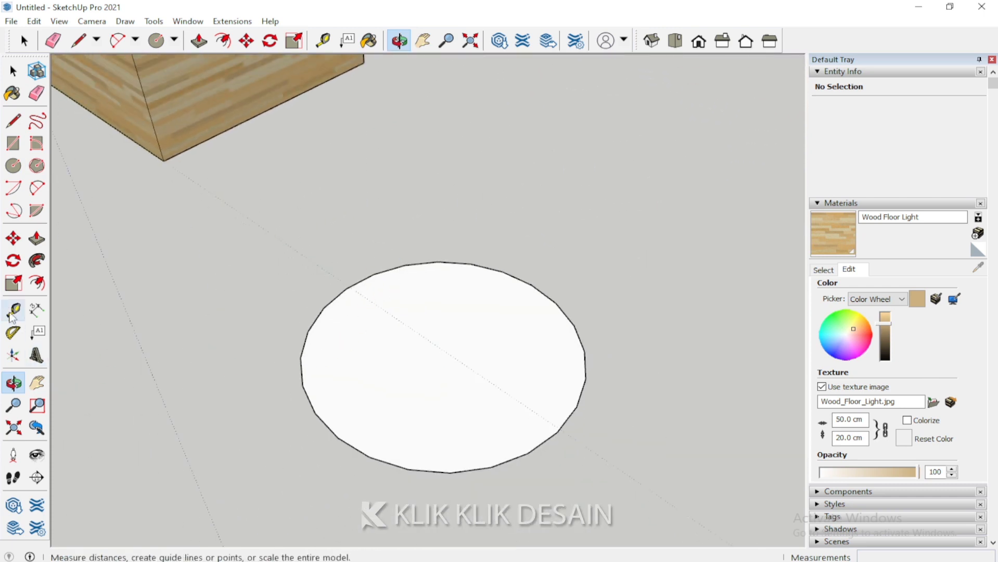
Measure the circle with the Tape Measure from its center to the edge and across its full diameter
left_click(13, 310)
left_click(442, 354)
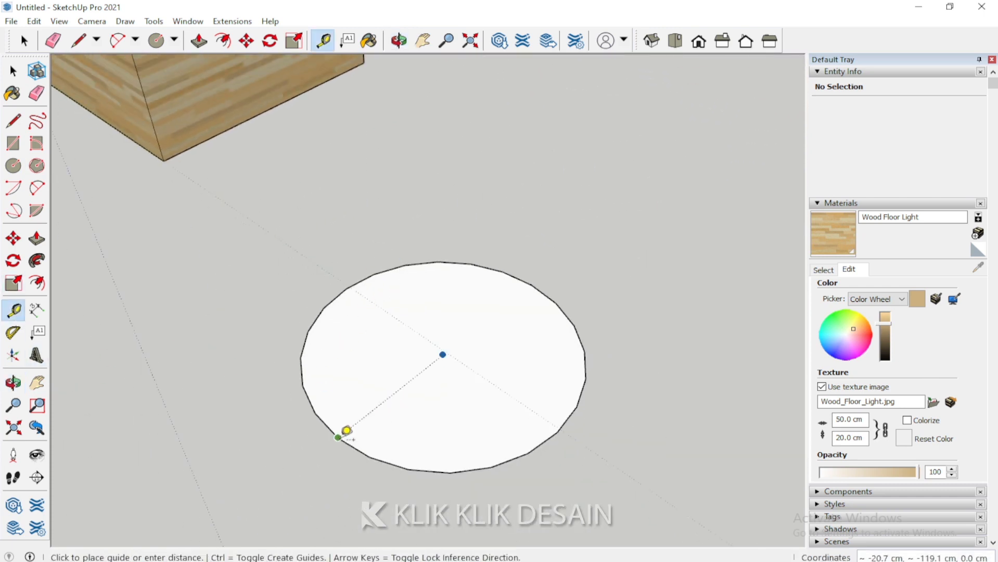
left_click(338, 437)
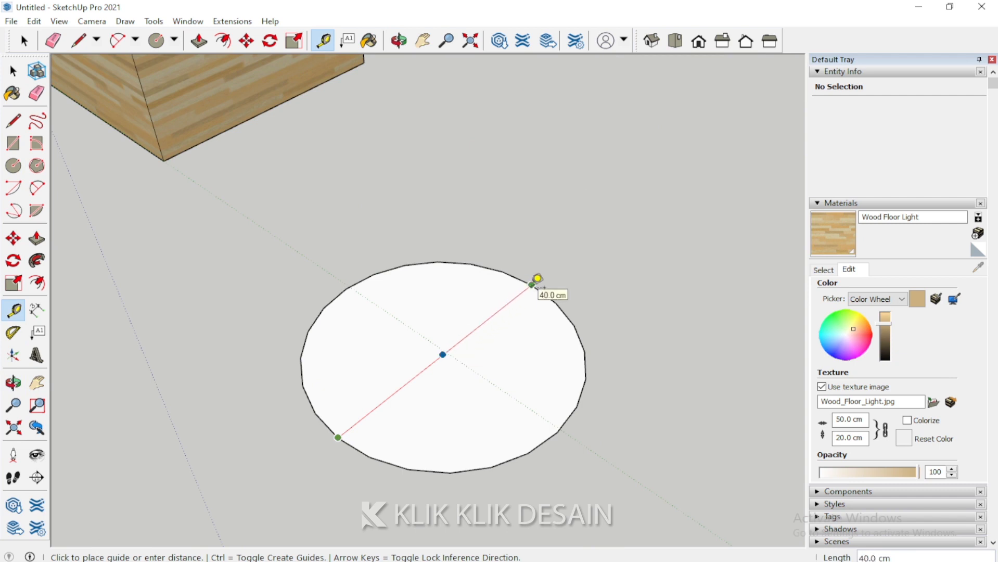
Extrude the circle upward with Push/Pull into a cylinder about 30 cm high
left_click(13, 382)
left_click_drag(520, 374, 554, 332)
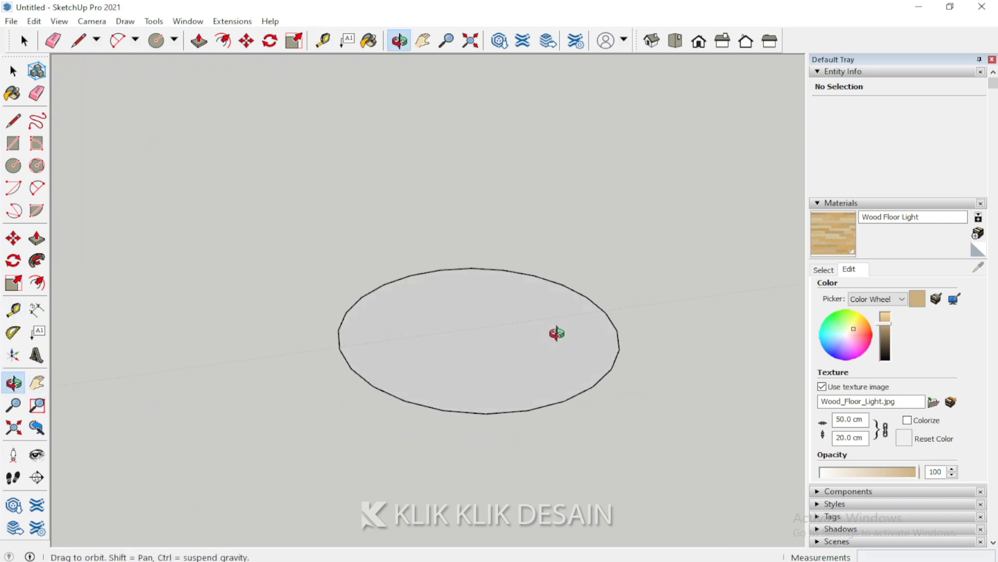
left_click(36, 238)
left_click(515, 337)
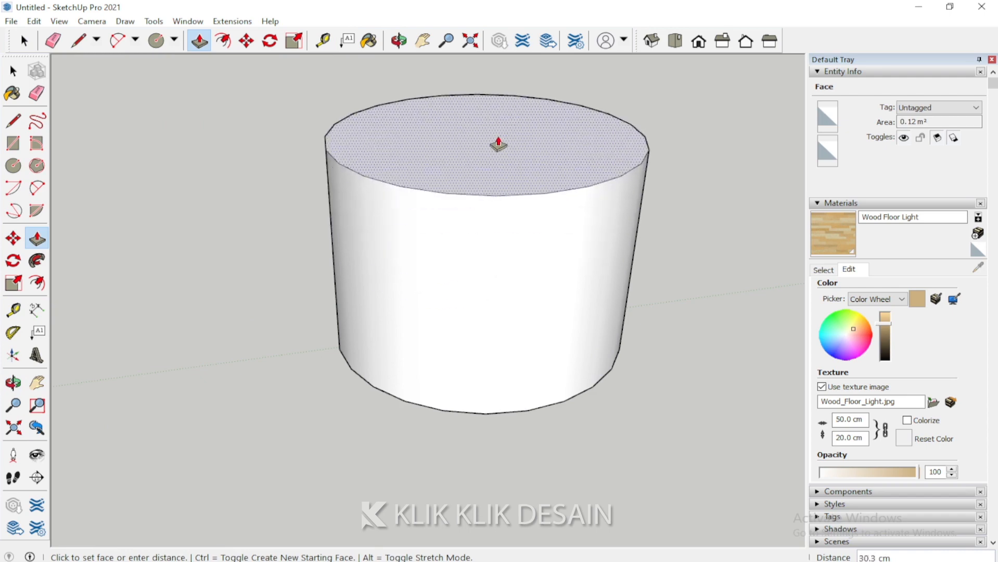
left_click(498, 144)
Examine the cylinder and the wood-textured cube together from several angles and distances
left_click(13, 382)
left_click_drag(568, 232, 462, 368)
scroll(399, 315, "down", 2)
scroll(461, 367, "down", 4)
scroll(212, 294, "up", 2)
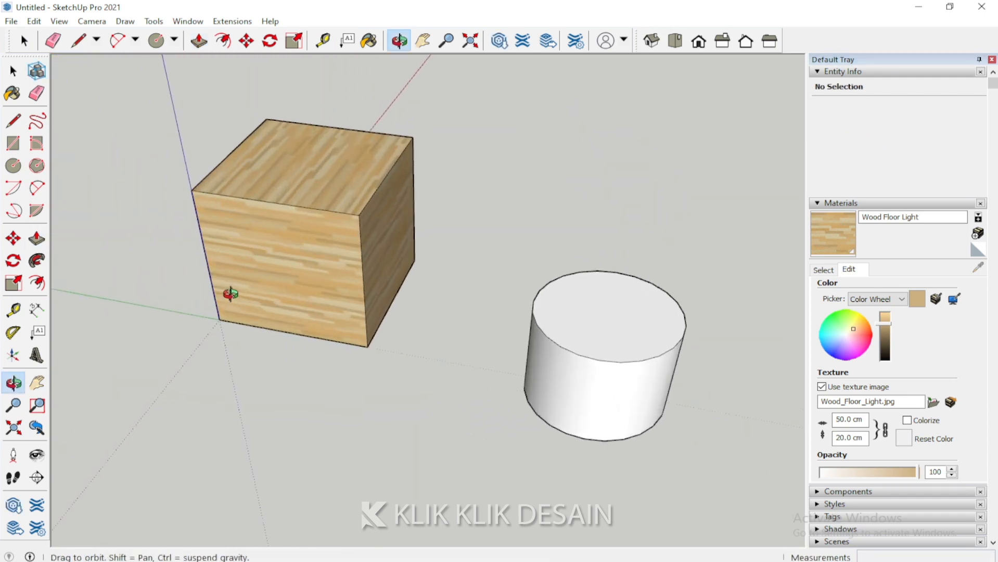
left_click_drag(230, 294, 294, 270)
scroll(249, 310, "down", 2)
left_click_drag(233, 251, 298, 237)
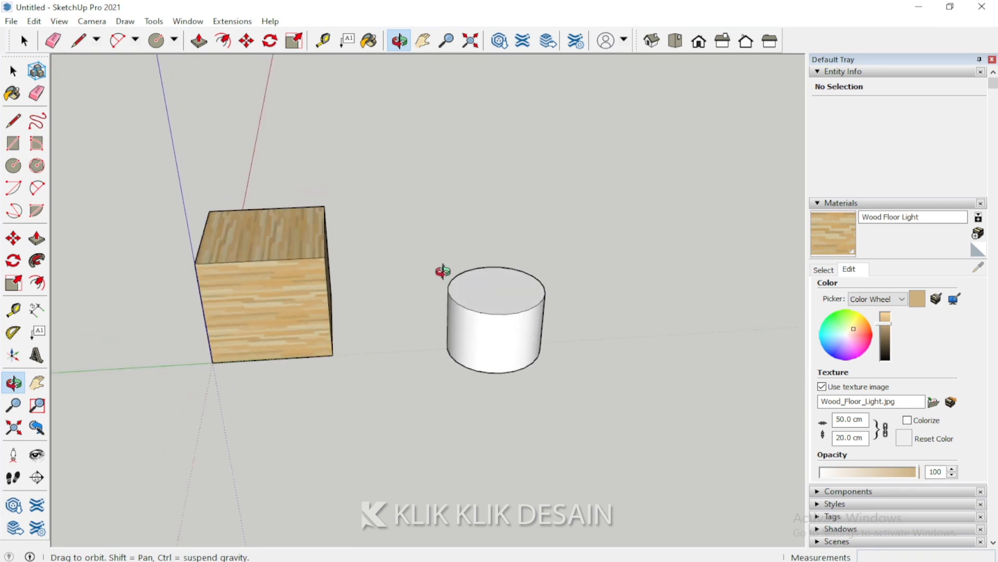
scroll(443, 271, "down", 2)
scroll(270, 287, "up", 4)
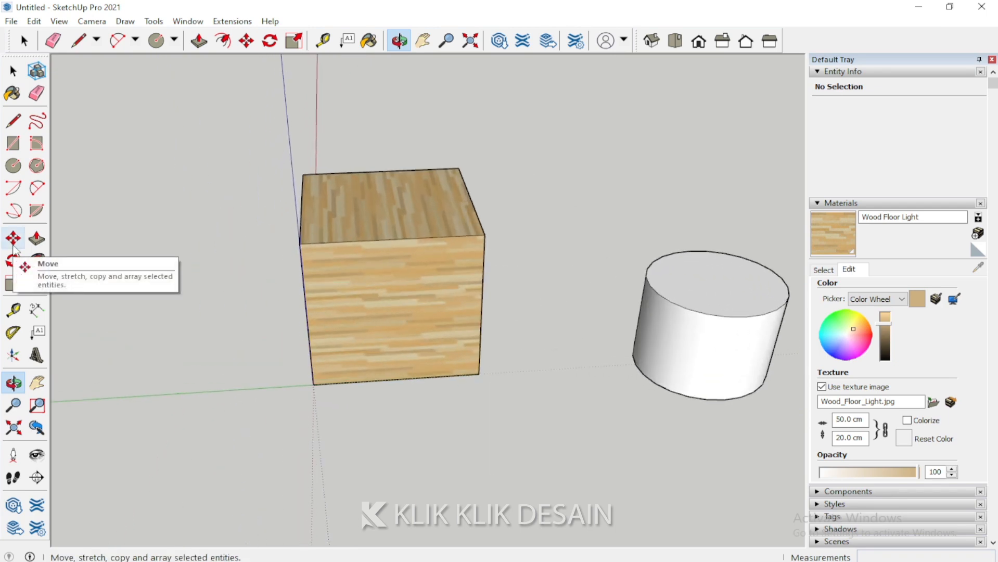
Select all connected geometry of the wood-textured cube and make it a group
left_click(13, 70)
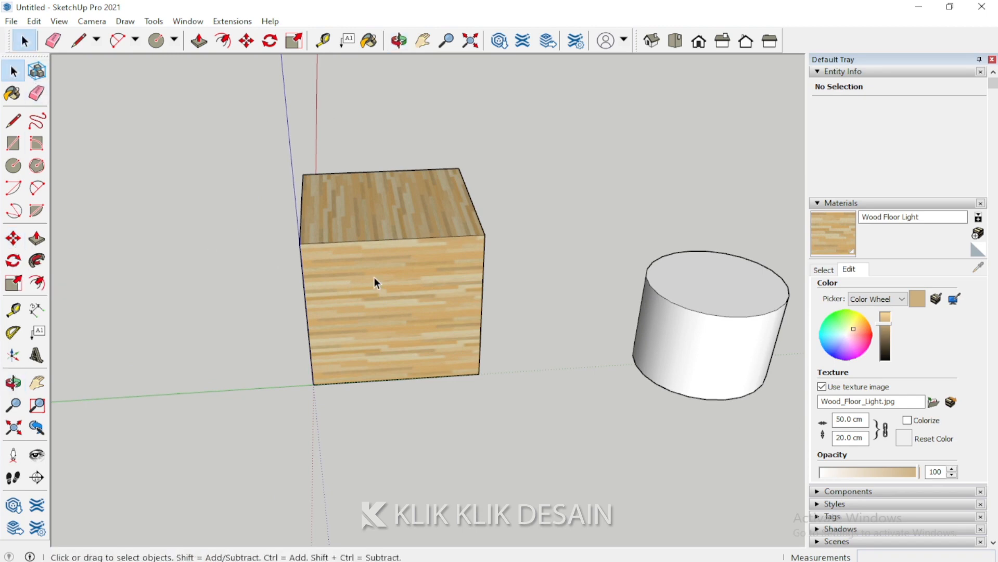
triple_click(374, 277)
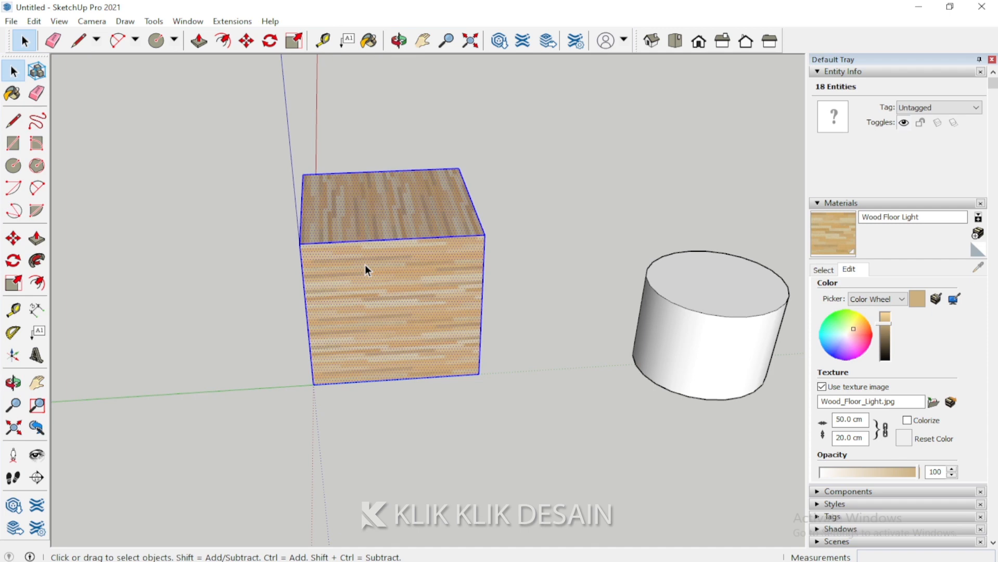
right_click(366, 269)
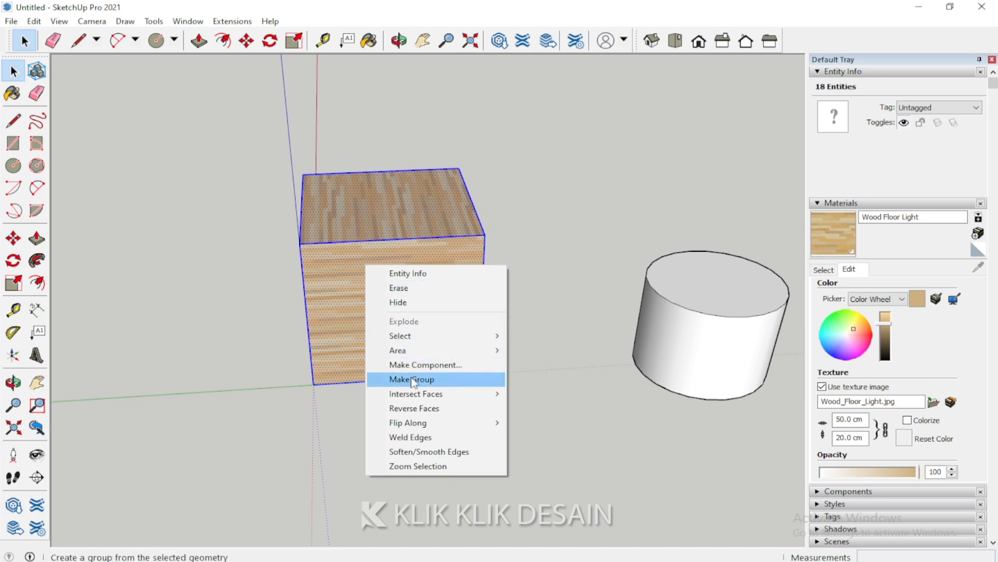
left_click(413, 380)
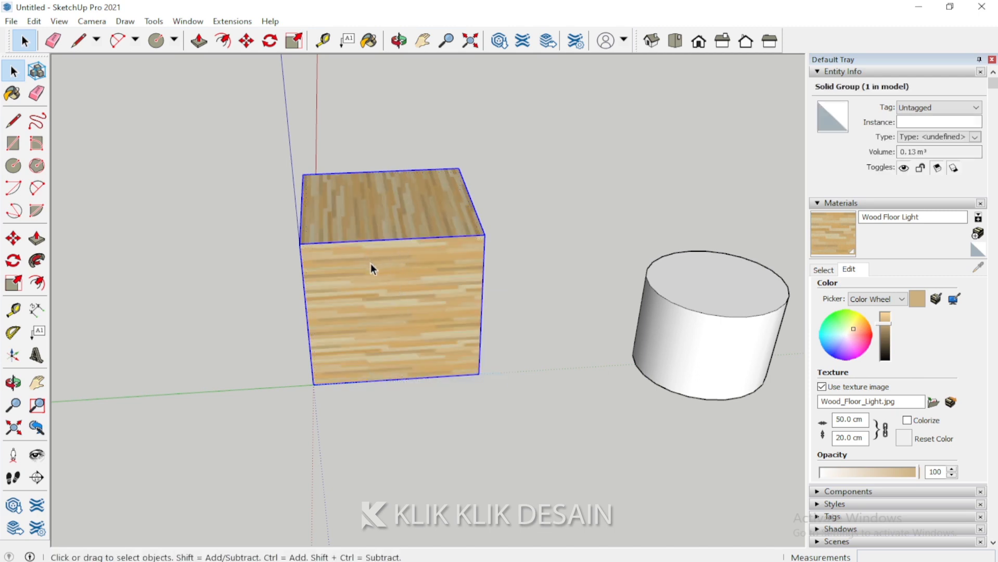
Move the cube group about 71 cm along the green axis, away from the cylinder
left_click(15, 242)
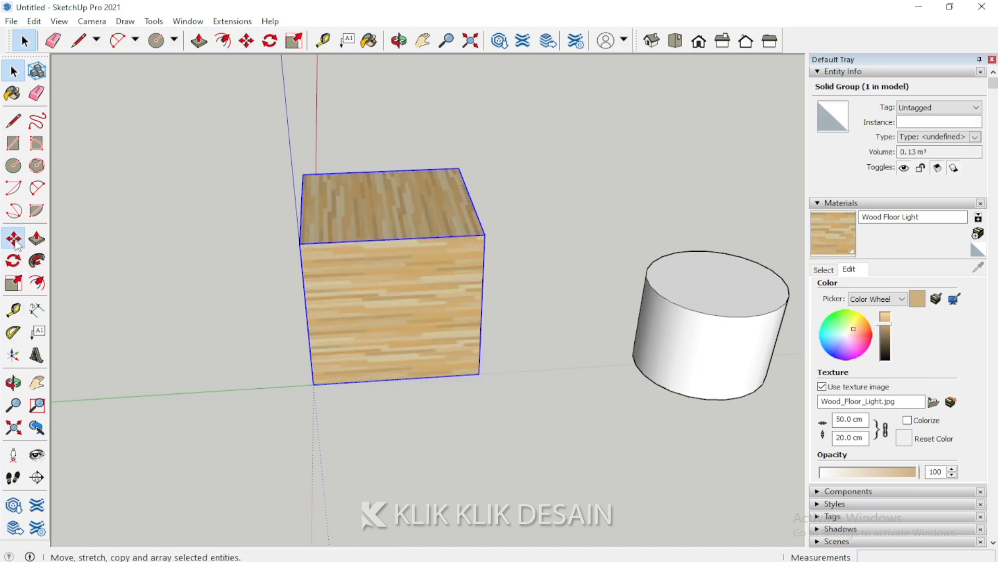
scroll(441, 305, "down", 2)
left_click(416, 306)
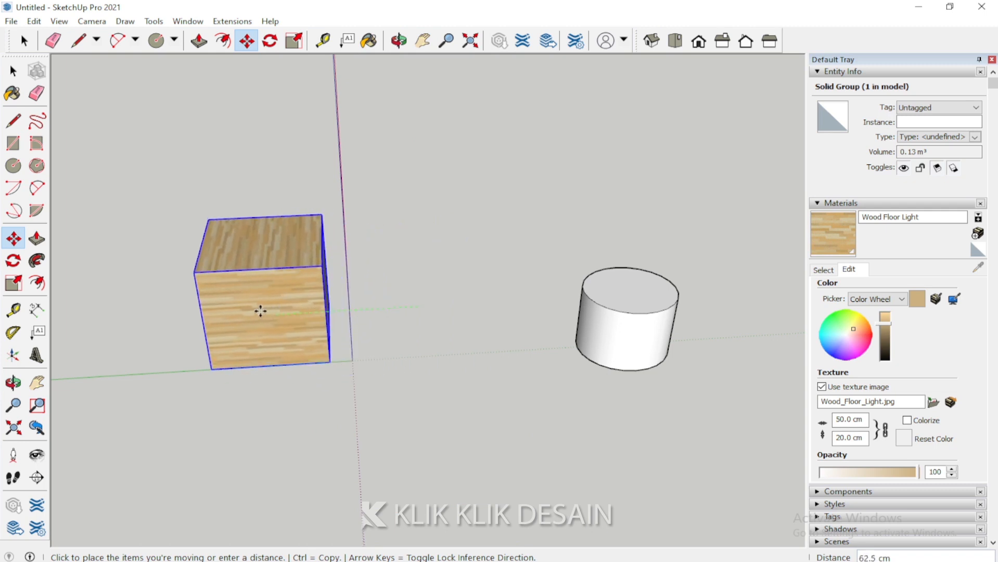
key("Escape")
Select the entire cylinder, paint it red with Color A05 from the Colors collection, and clear the selection
left_click(13, 71)
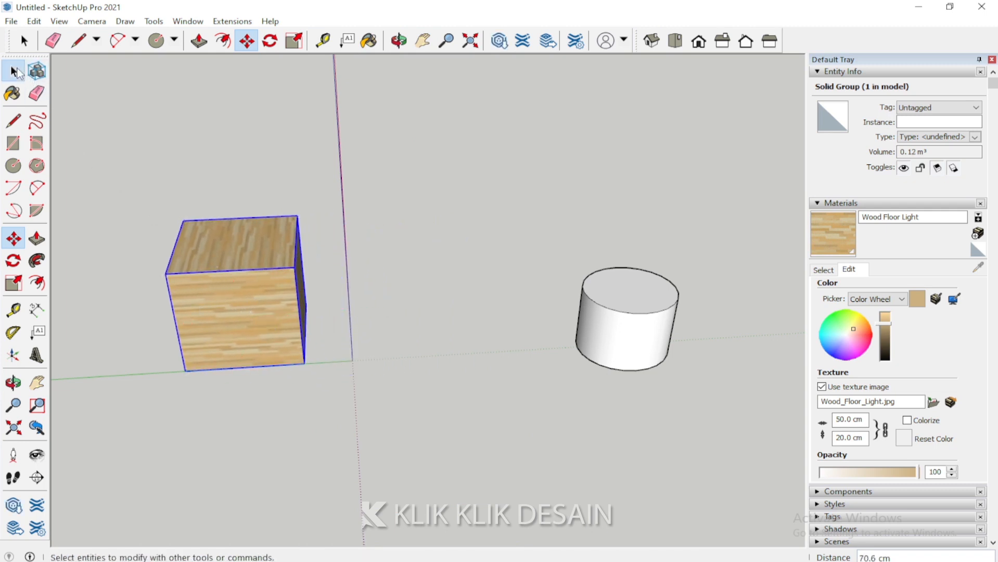
left_click(601, 330)
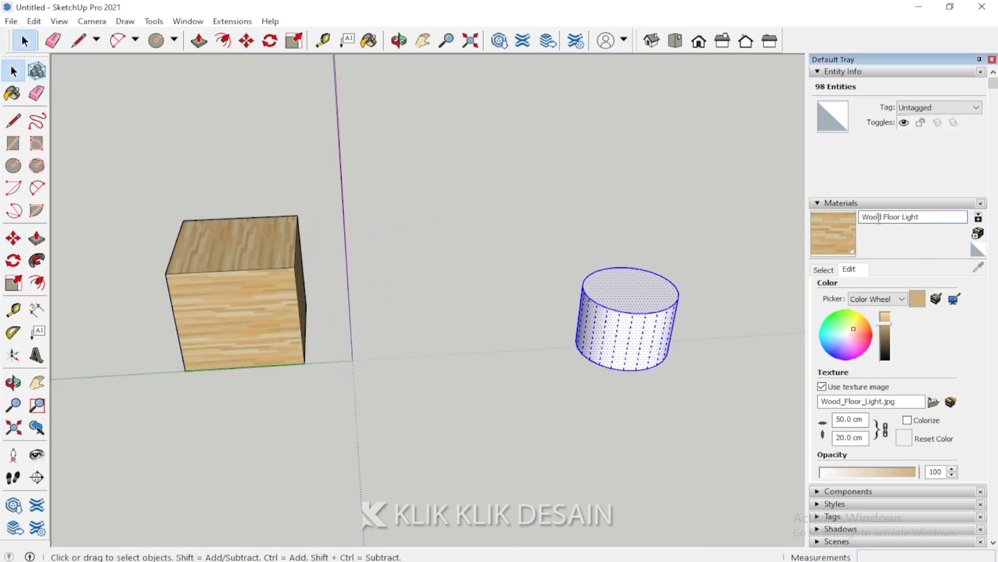
left_click(826, 269)
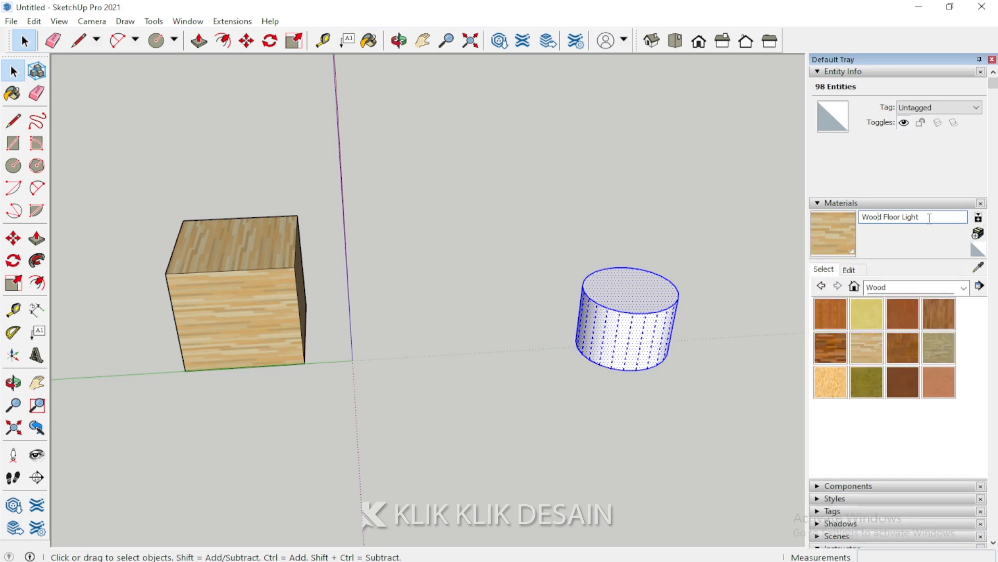
left_click(959, 288)
left_click(884, 339)
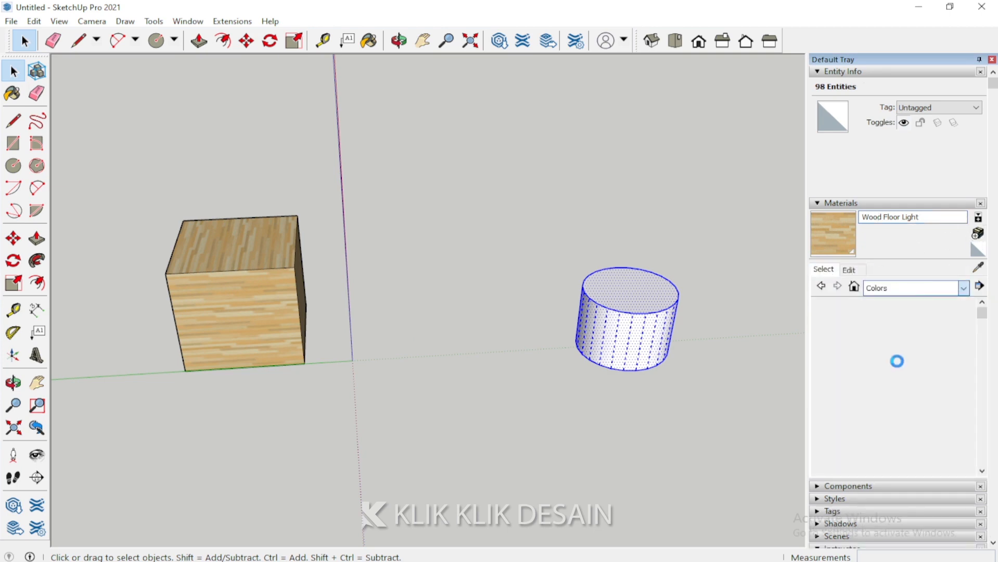
left_click(830, 347)
left_click(639, 317)
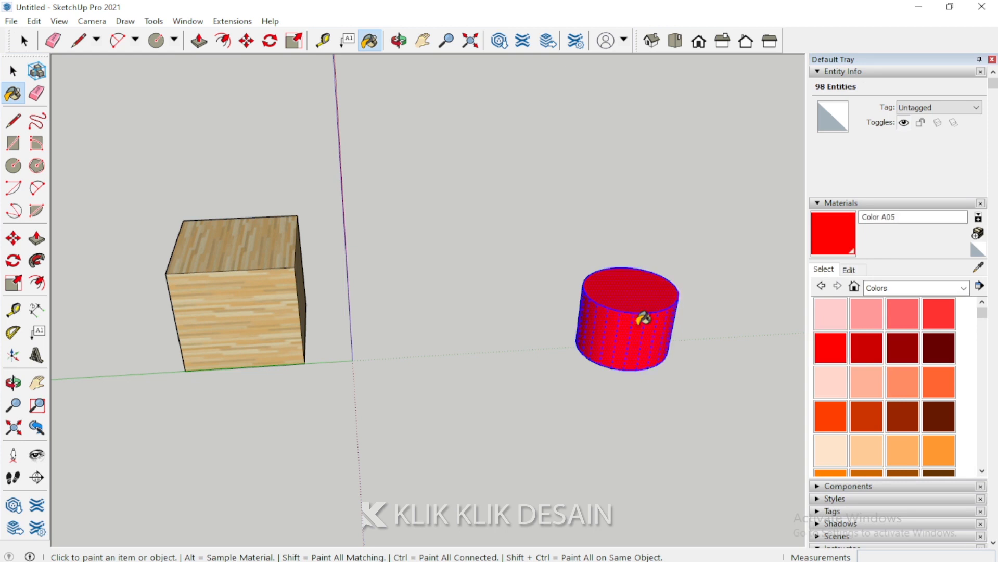
left_click(14, 78)
left_click(326, 191)
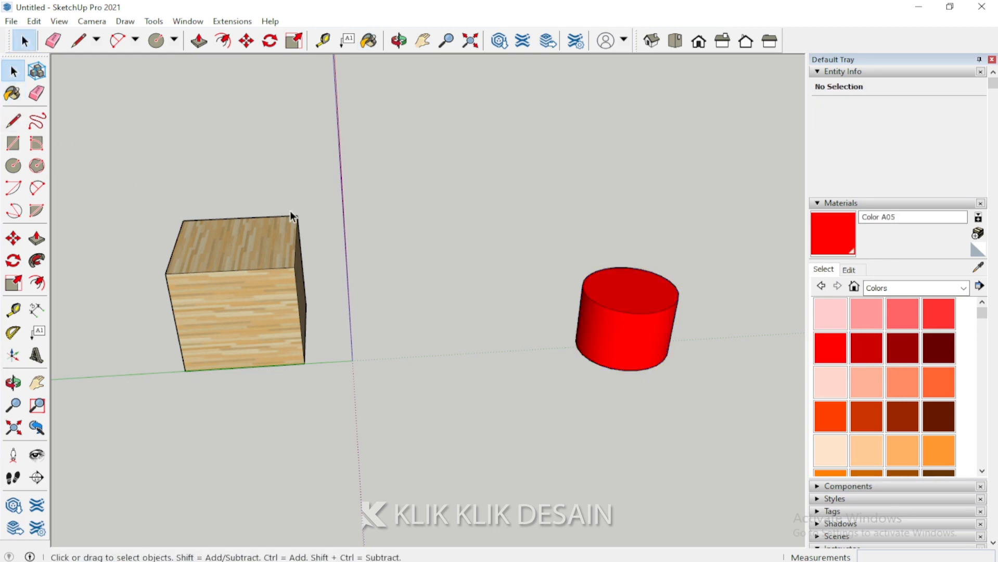
Erase the whole cube group with the Eraser at its front top edge and undo the erasure
left_click(37, 94)
scroll(118, 227, "up", 6)
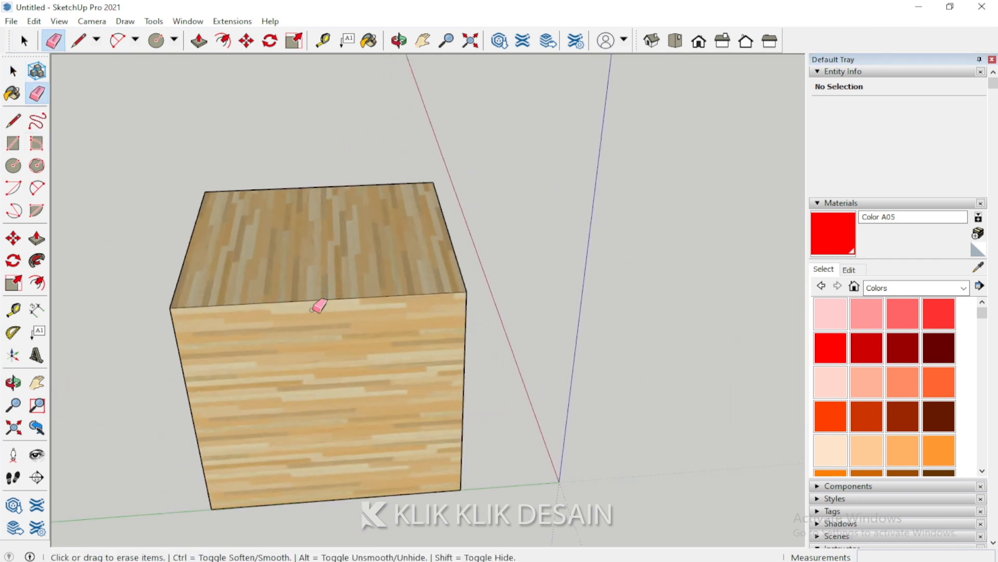
left_click(13, 70)
left_click(297, 302)
left_click(36, 93)
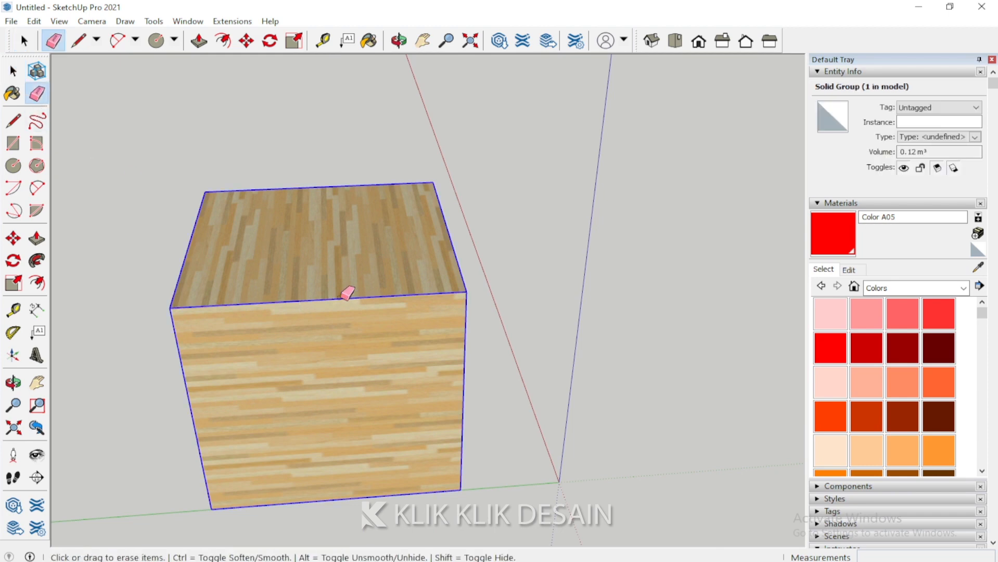
left_click(342, 297)
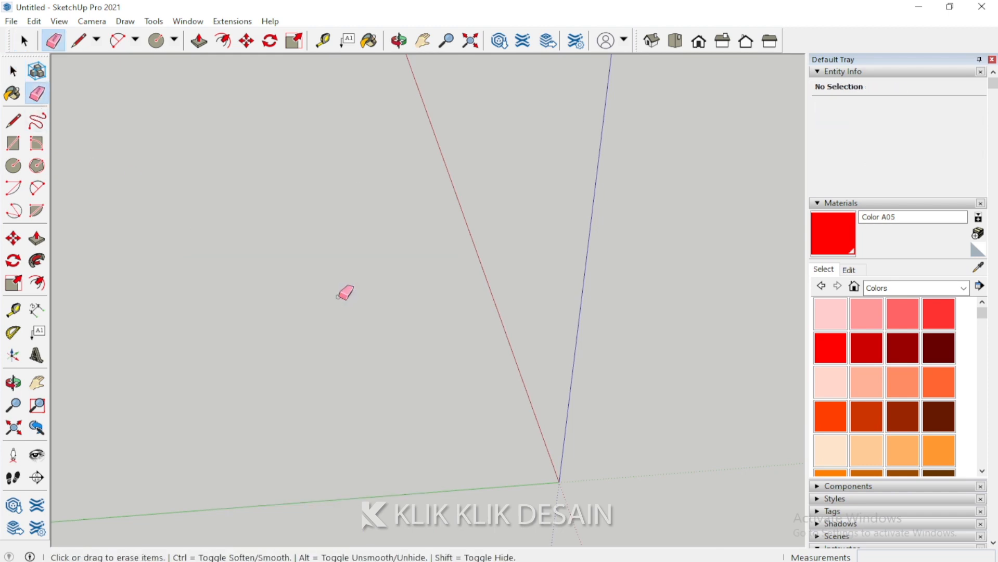
key("ctrl+z")
Select the cube group and explode it into separate faces and edges
left_click(13, 70)
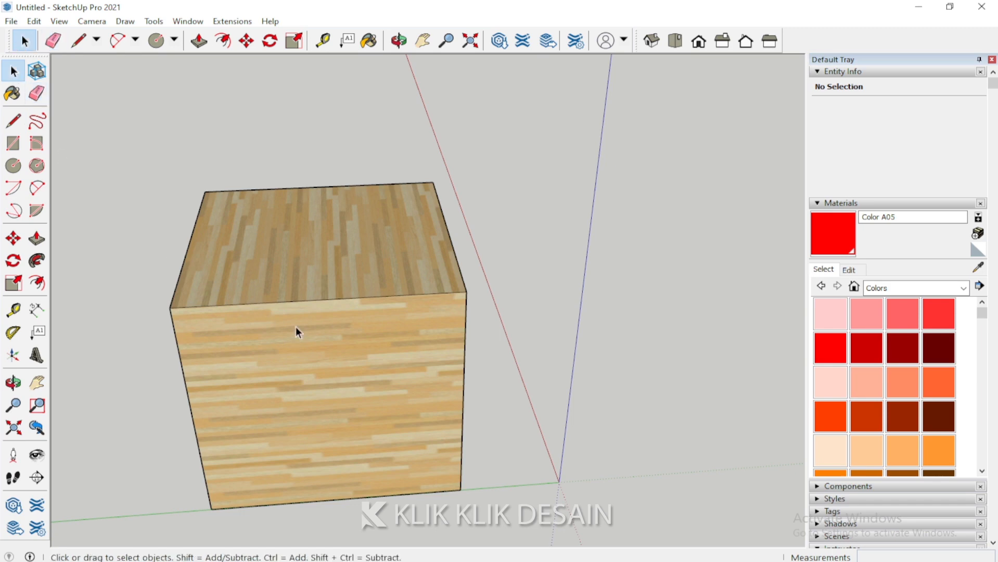
left_click(295, 325)
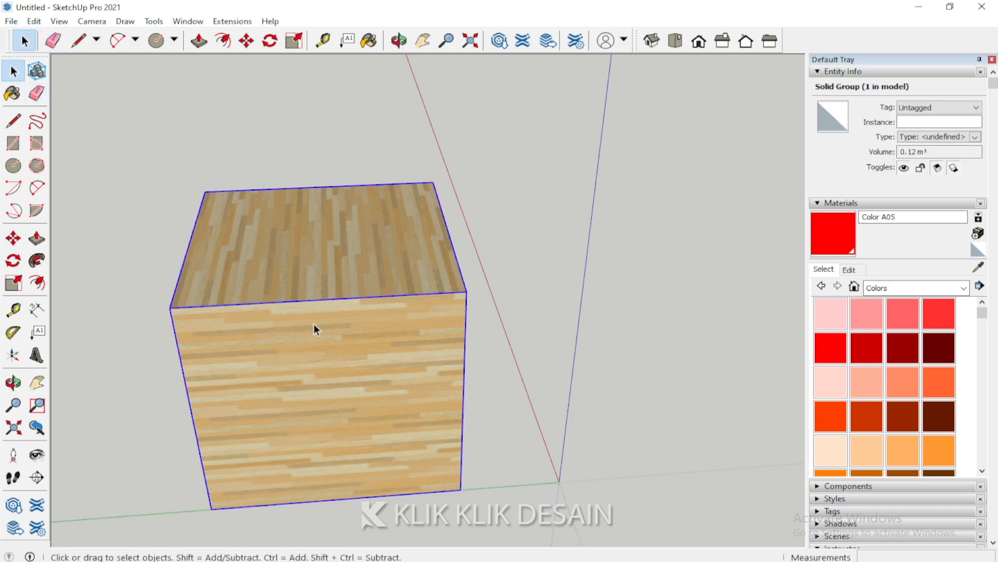
right_click(314, 324)
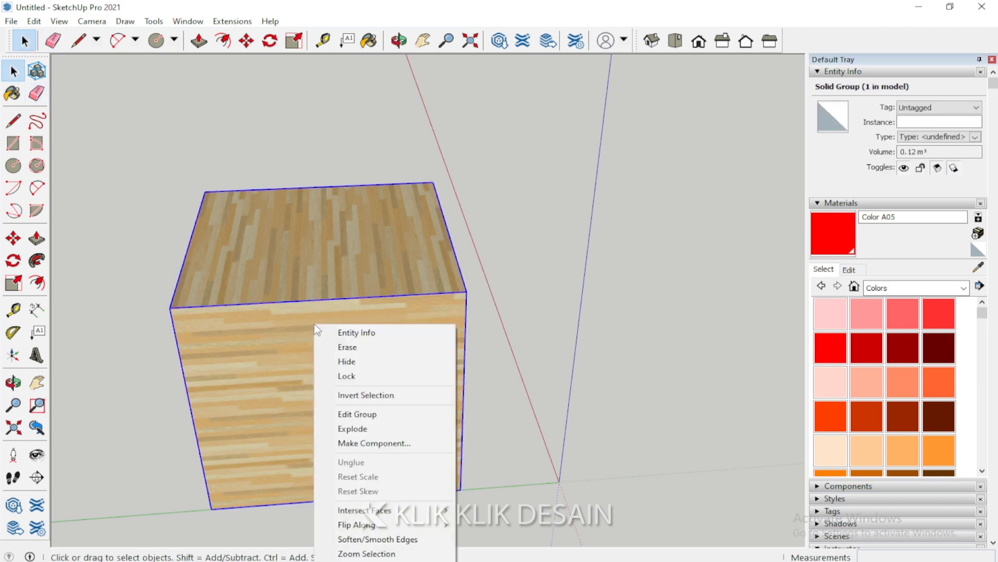
left_click(351, 428)
Paint only the front face of the exploded cube red with Color A05
left_click(296, 379)
scroll(500, 307, "down", 2)
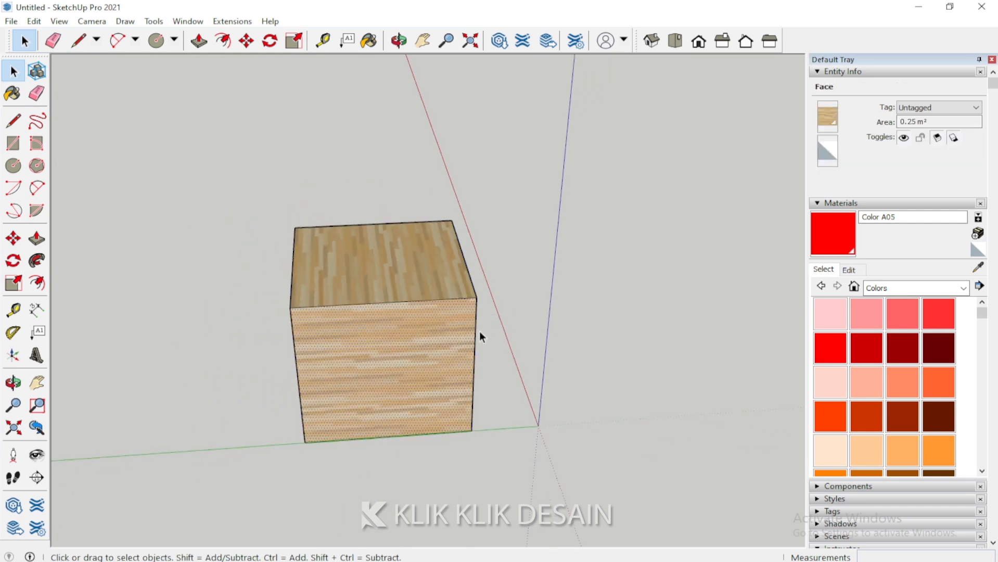
left_click(827, 235)
left_click(427, 336)
Select all of the cube's faces and edges, make them a group again, and clear the selection
key("z")
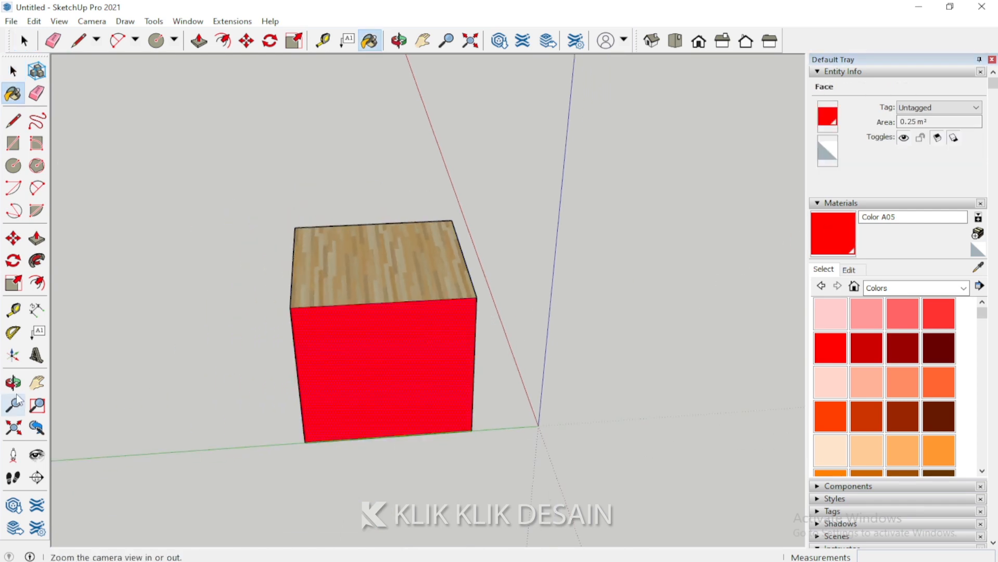
key("o")
left_click_drag(176, 382, 475, 366)
left_click(13, 71)
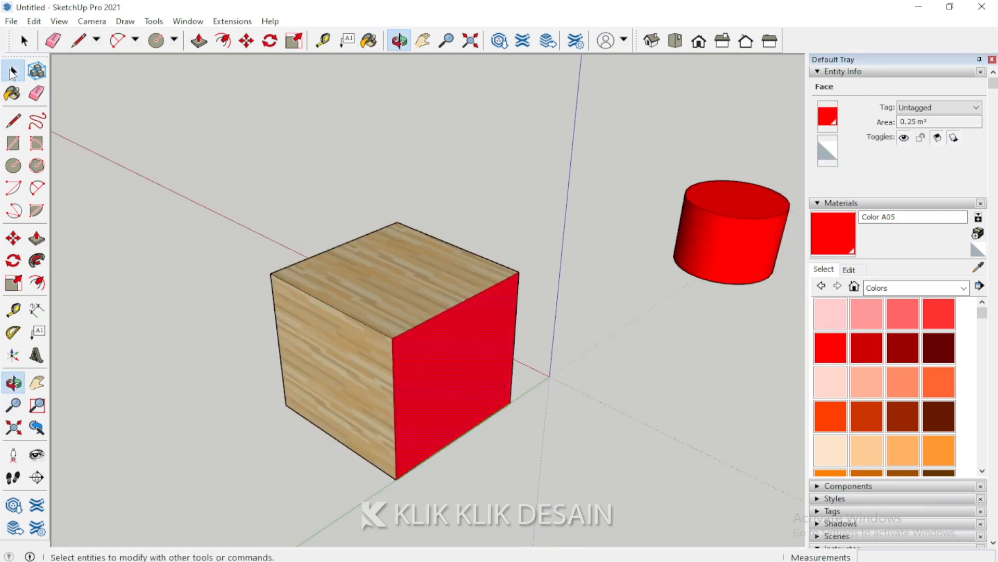
triple_click(365, 309)
right_click(364, 308)
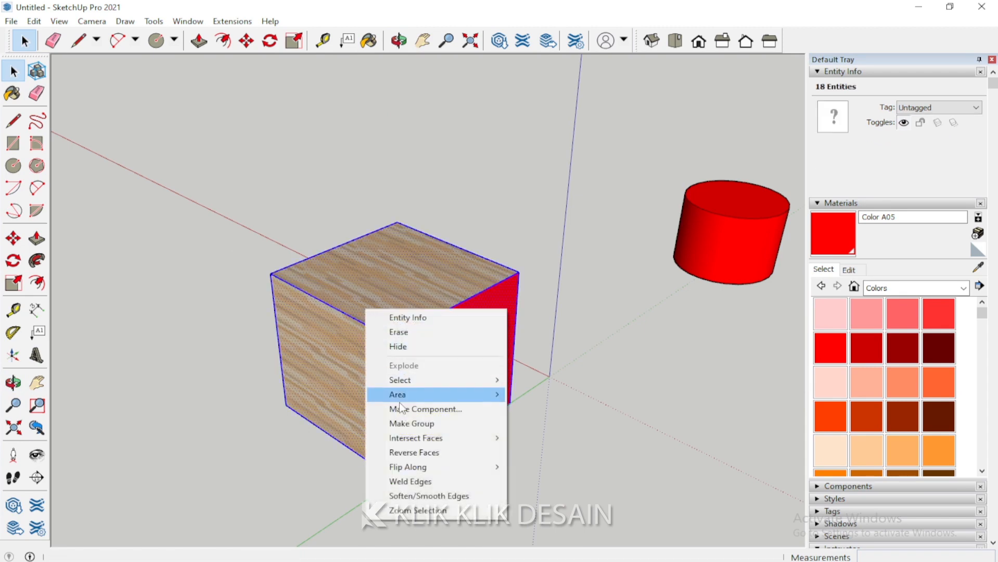
left_click(408, 422)
left_click(202, 310)
Select the regrouped cube and apply Color A05 to the group as a whole
left_click(456, 362)
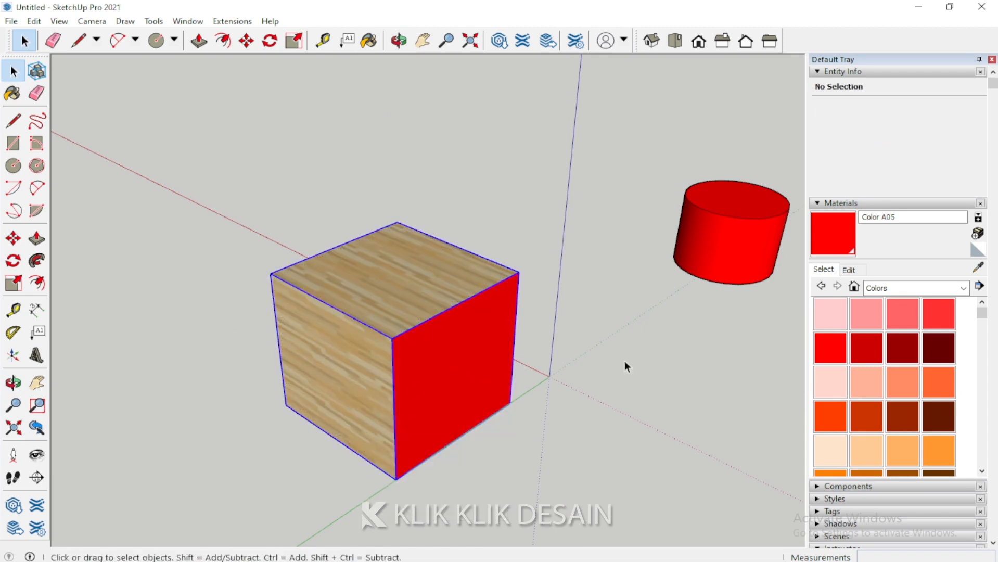
key("b")
left_click(377, 279)
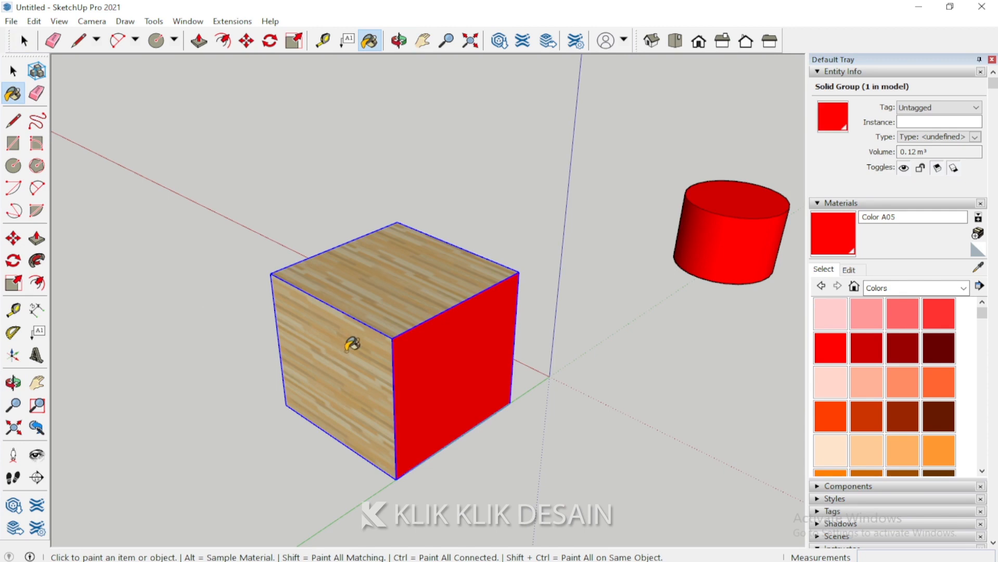
left_click(13, 384)
left_click_drag(263, 348, 307, 291)
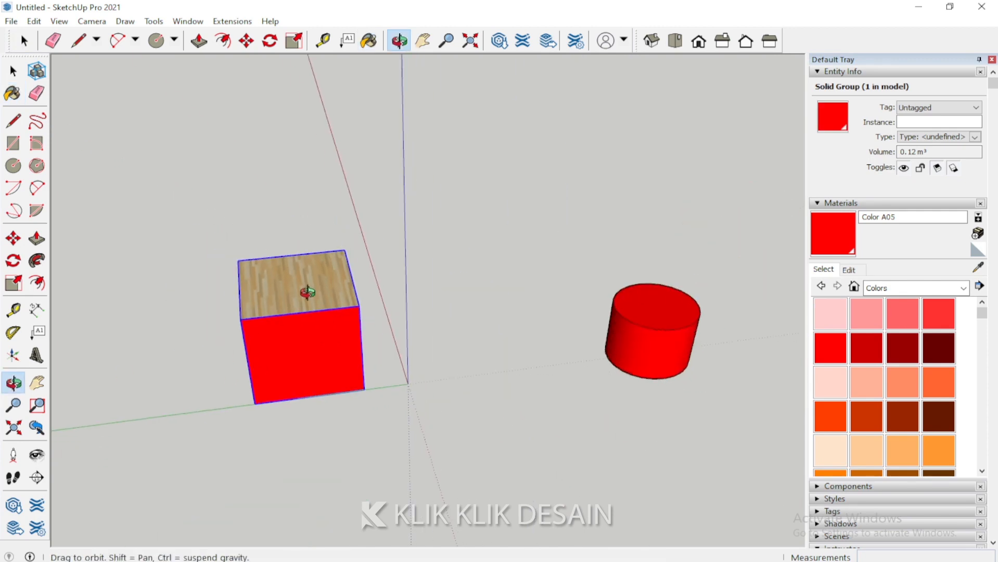
left_click(14, 71)
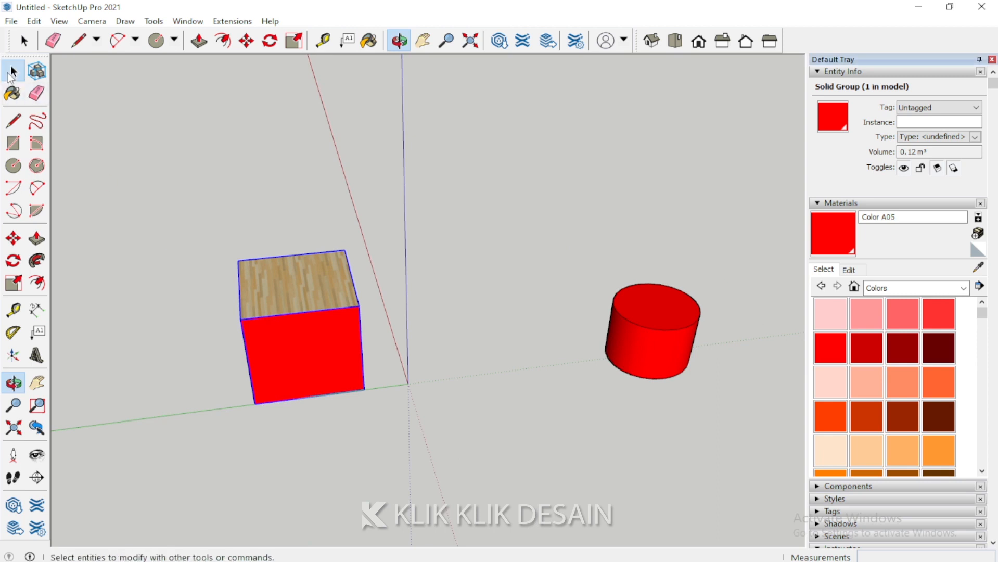
left_click(13, 97)
left_click(36, 93)
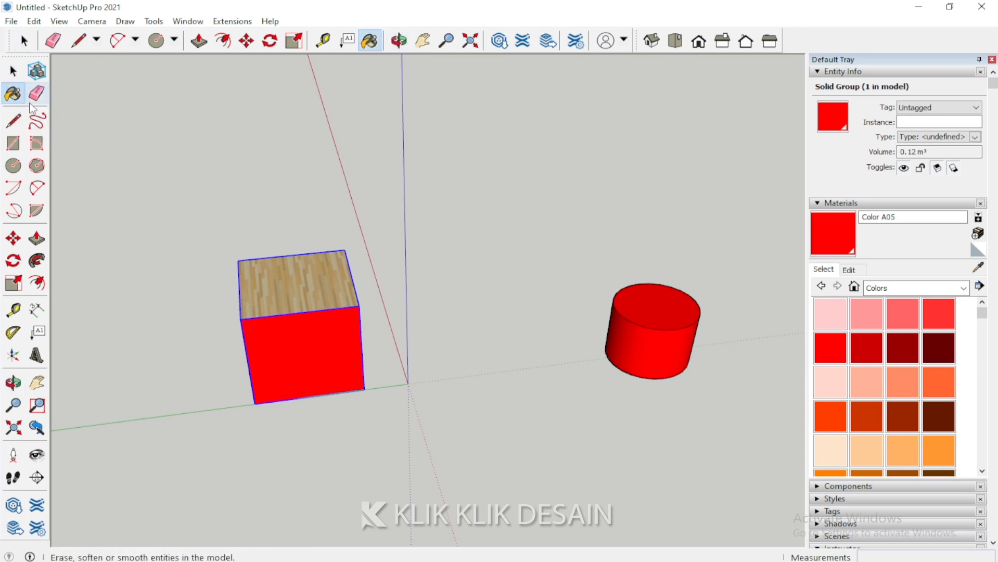
left_click(20, 125)
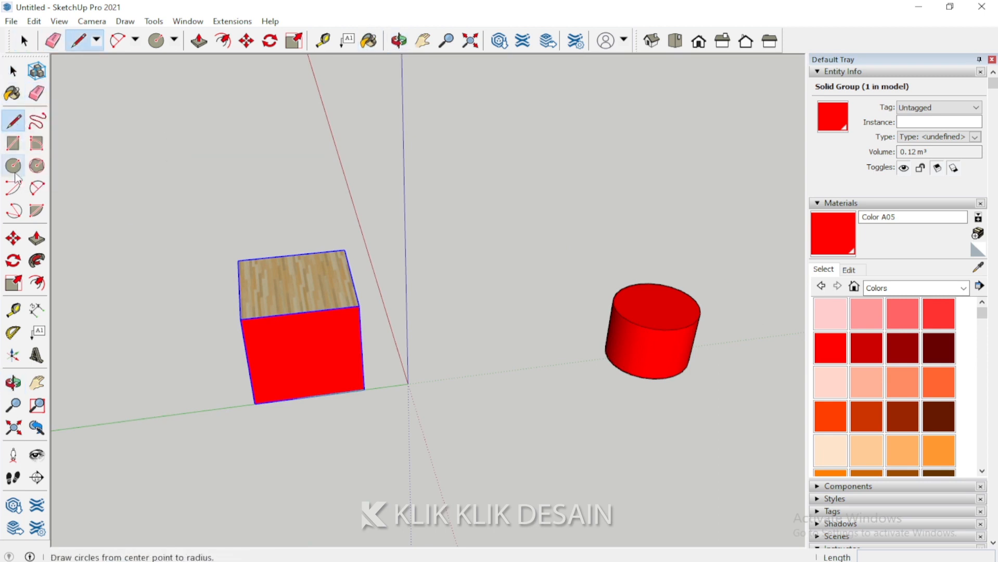
Draw a rectangle about 40.7 by 73.7 cm on the ground beside the red cube, near the green axis
left_click(13, 144)
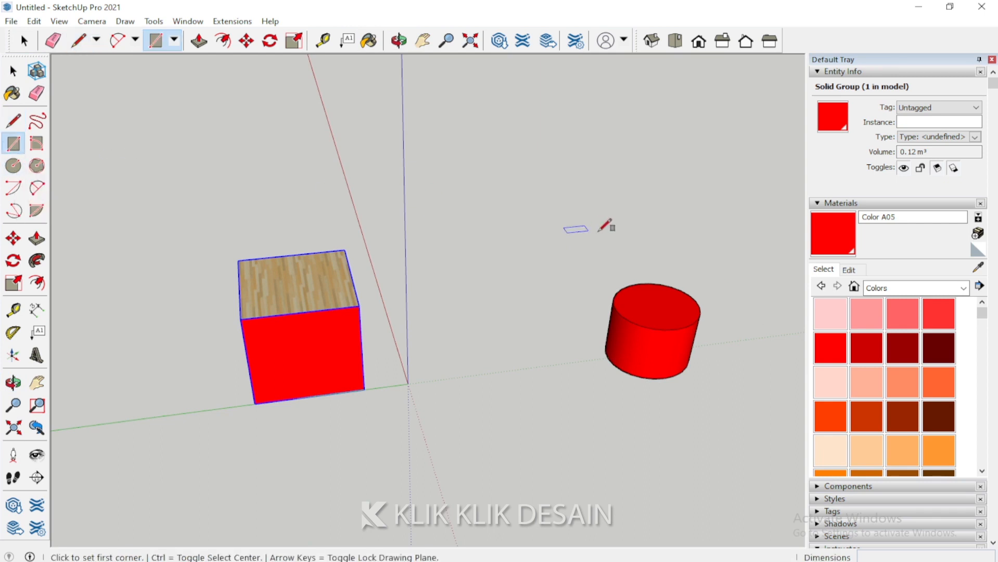
scroll(593, 232, "down", 2)
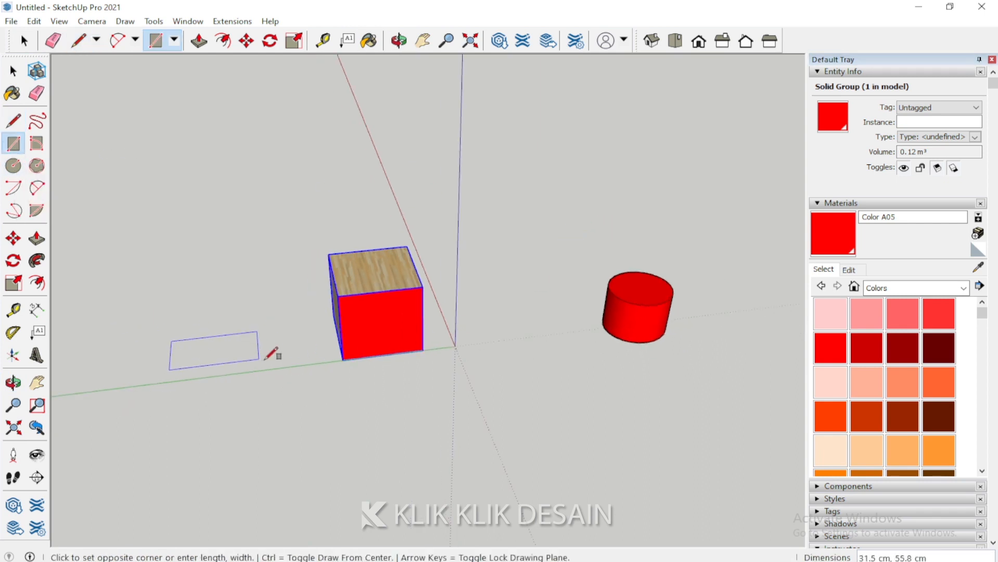
left_click(294, 364)
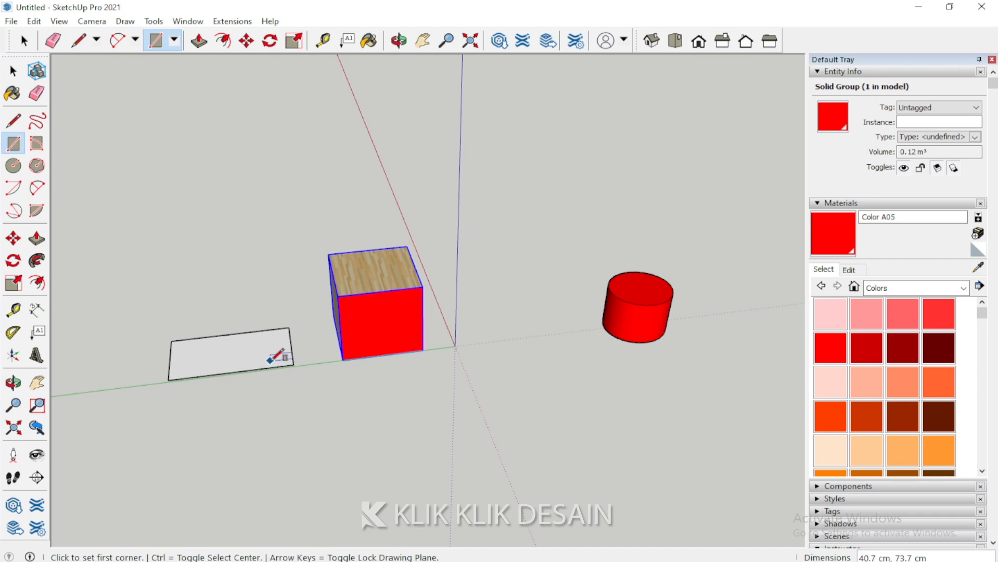
Push/Pull the new rectangle up about 36 cm to form a box
scroll(265, 364, "up", 2)
key("p")
left_click(231, 350)
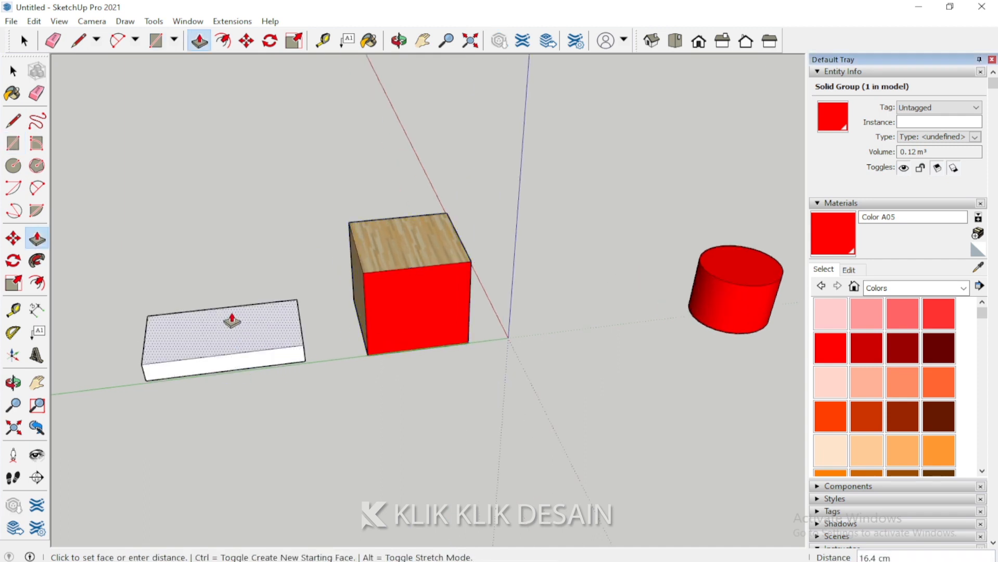
left_click(230, 293)
scroll(499, 338, "down", 1)
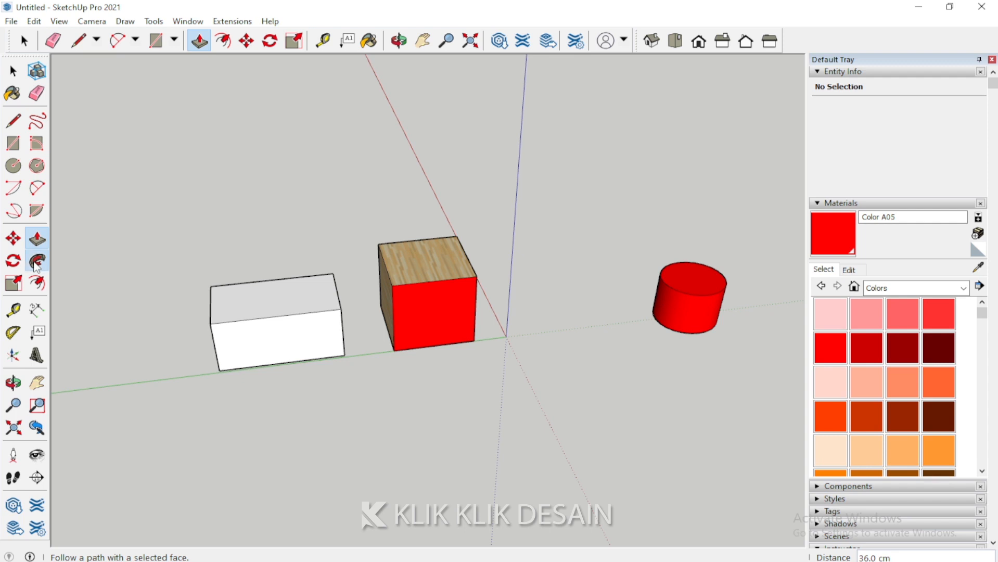
Move the red cube group about 174.8 cm along the green axis to the far side of the white box
left_click(13, 71)
left_click(426, 295)
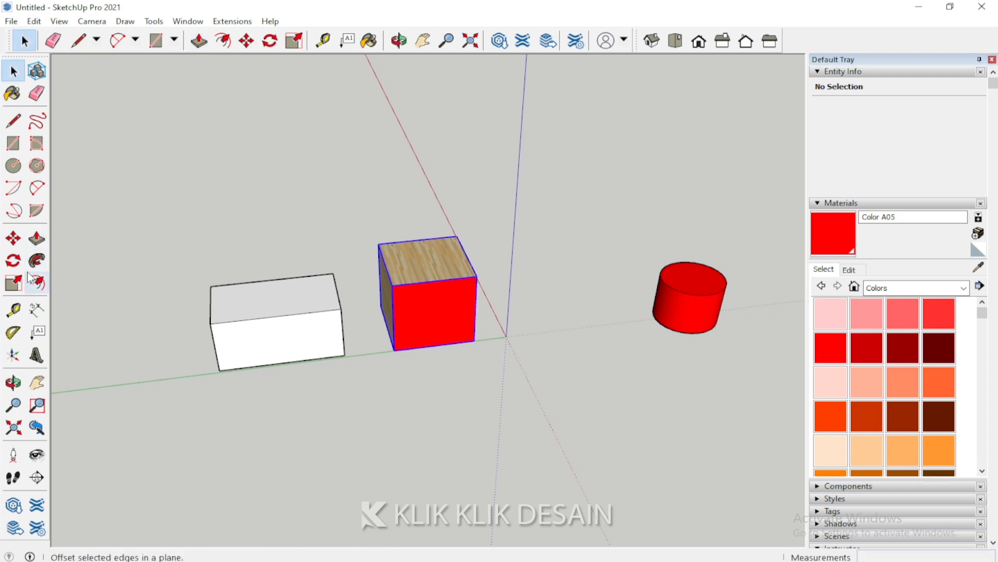
left_click(13, 238)
left_click(458, 324)
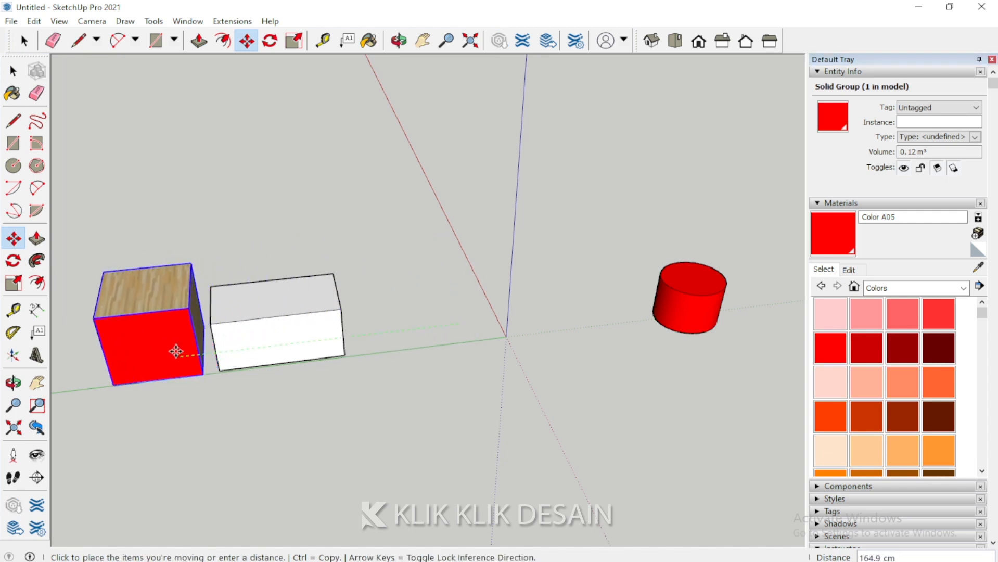
left_click(156, 346)
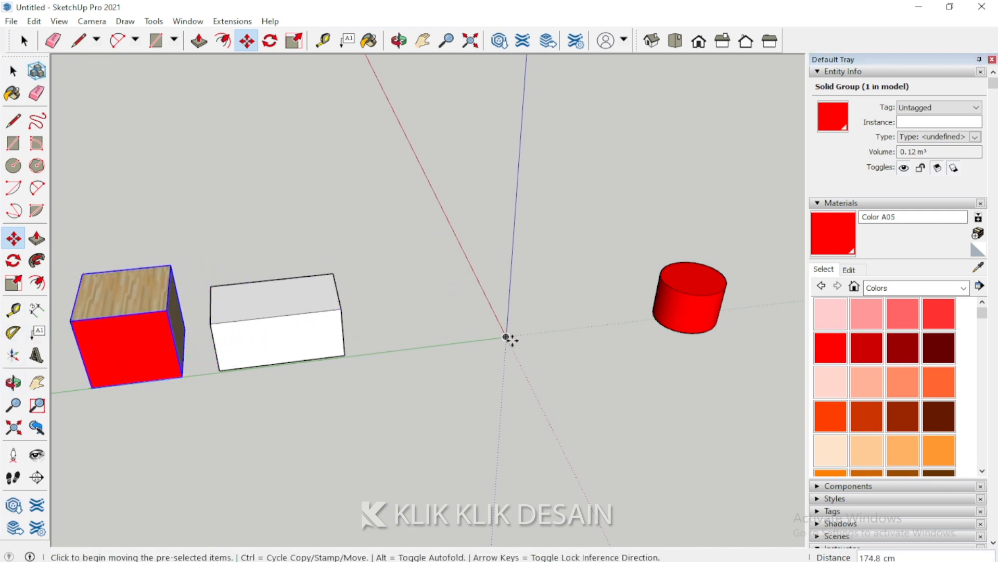
Draw a horizontal circle on the ground centred on the origin
scroll(509, 338, "up", 5)
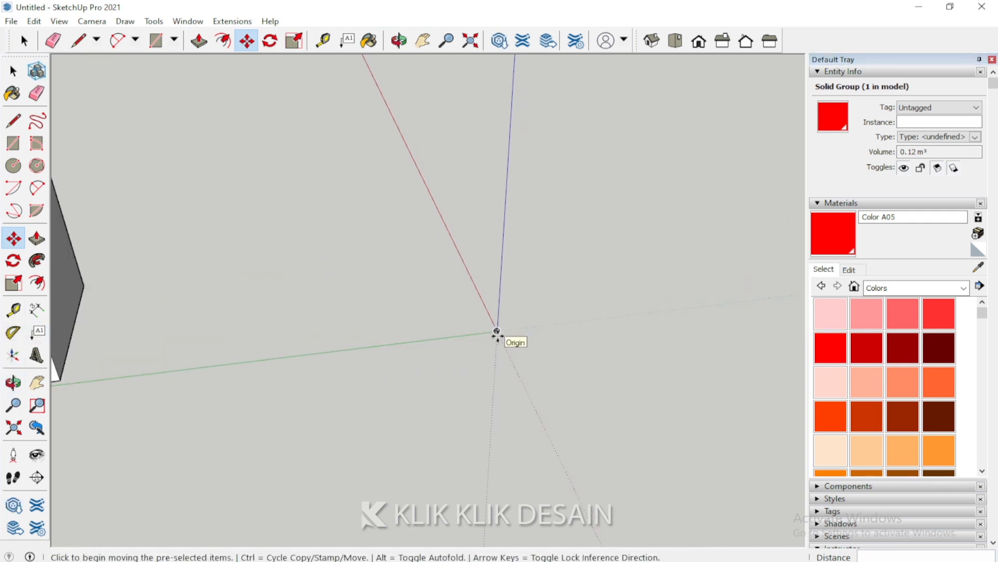
left_click(13, 166)
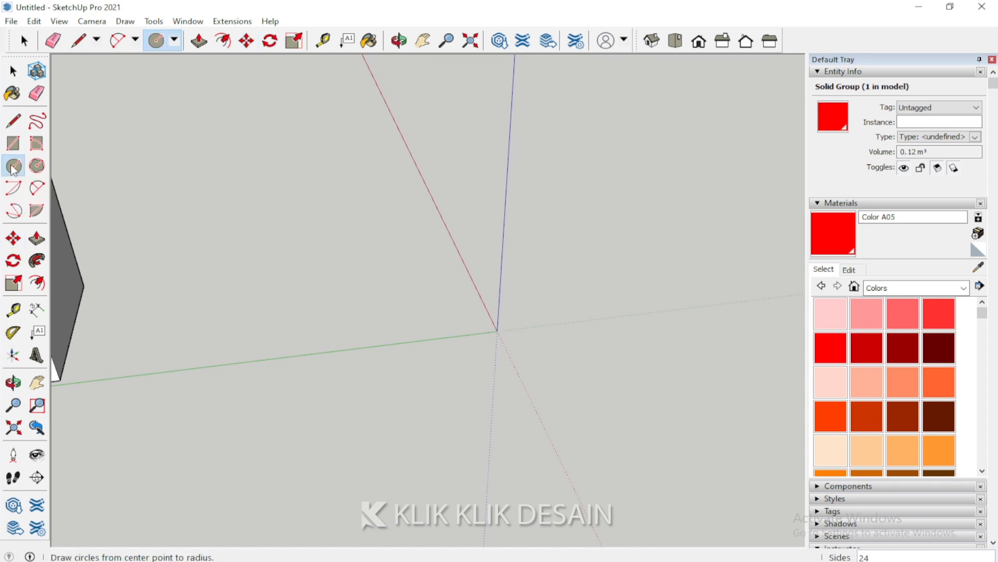
left_click(497, 330)
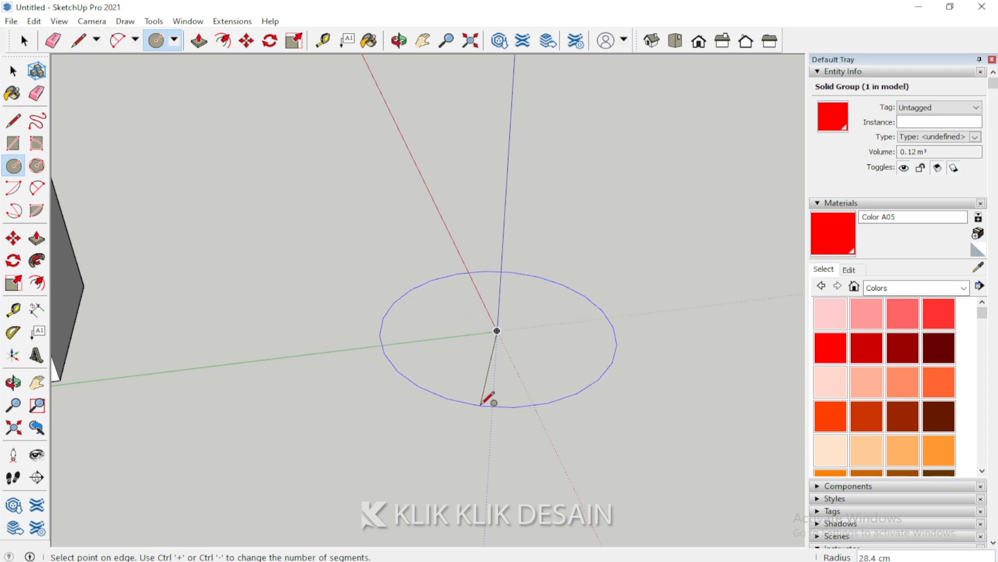
key("Return")
scroll(494, 333, "up", 4)
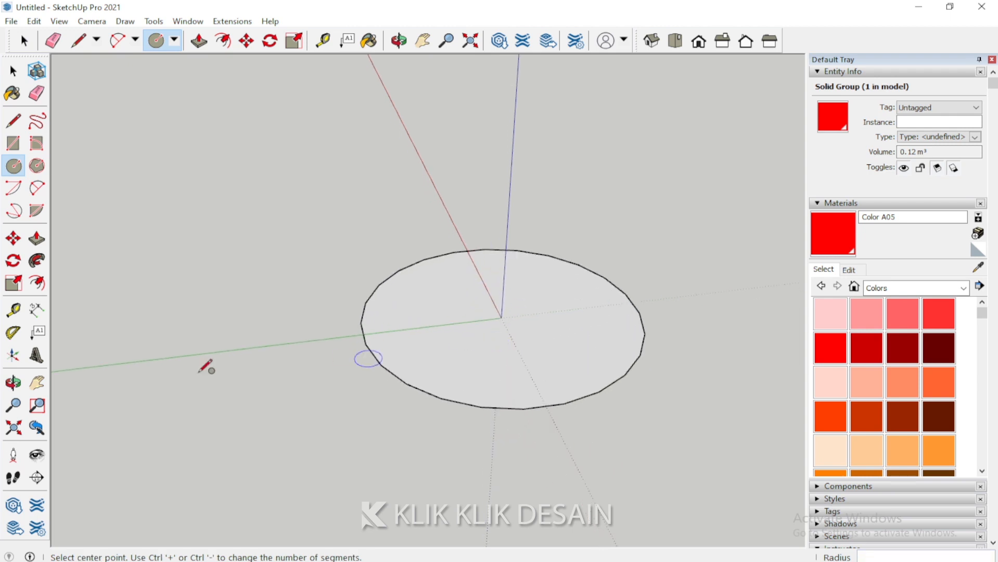
Draw a vertical circle centred on the origin, locked perpendicular to the red axis and crossing the horizontal circle
left_click(13, 384)
left_click_drag(485, 345, 614, 354)
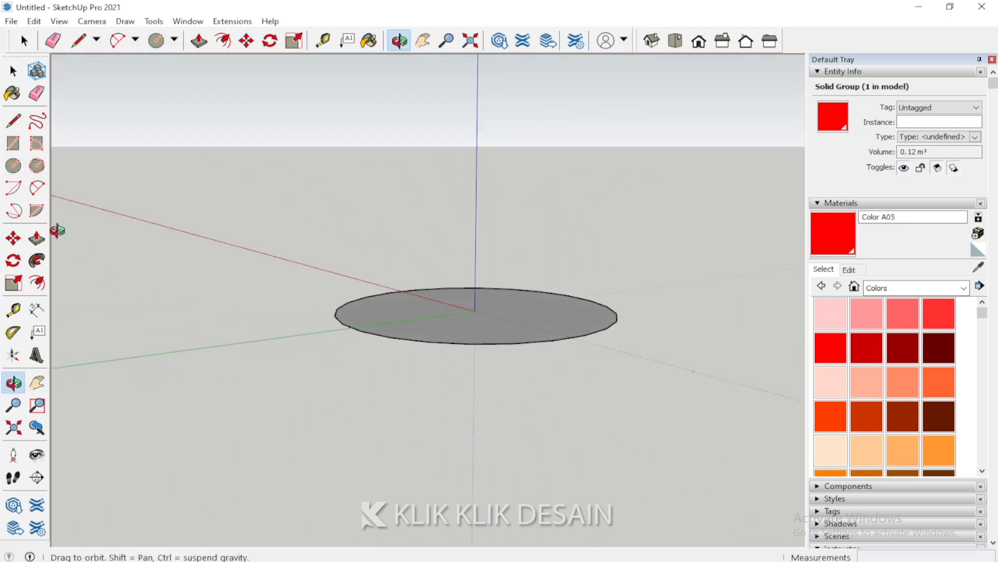
left_click(13, 166)
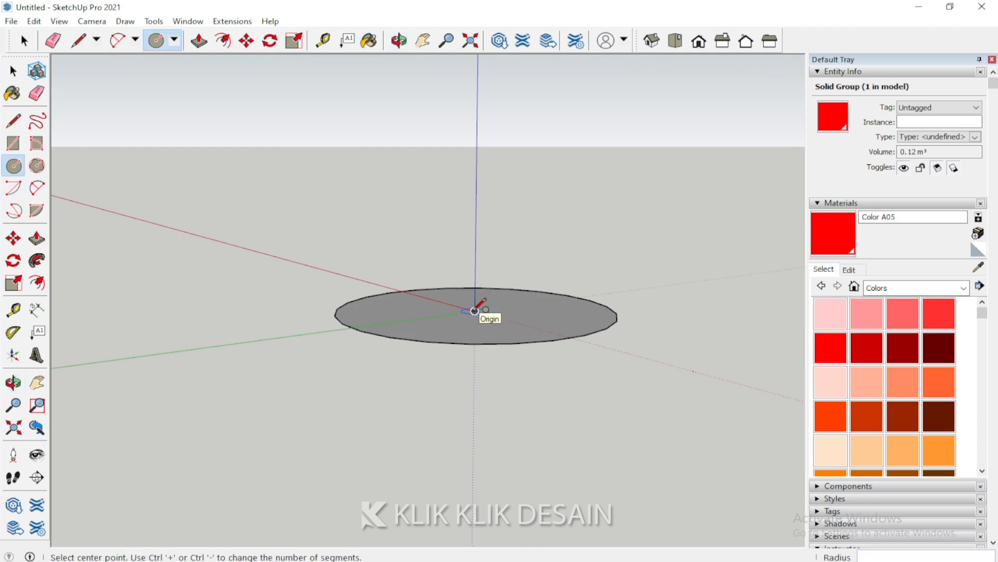
key("Right")
left_click(474, 311)
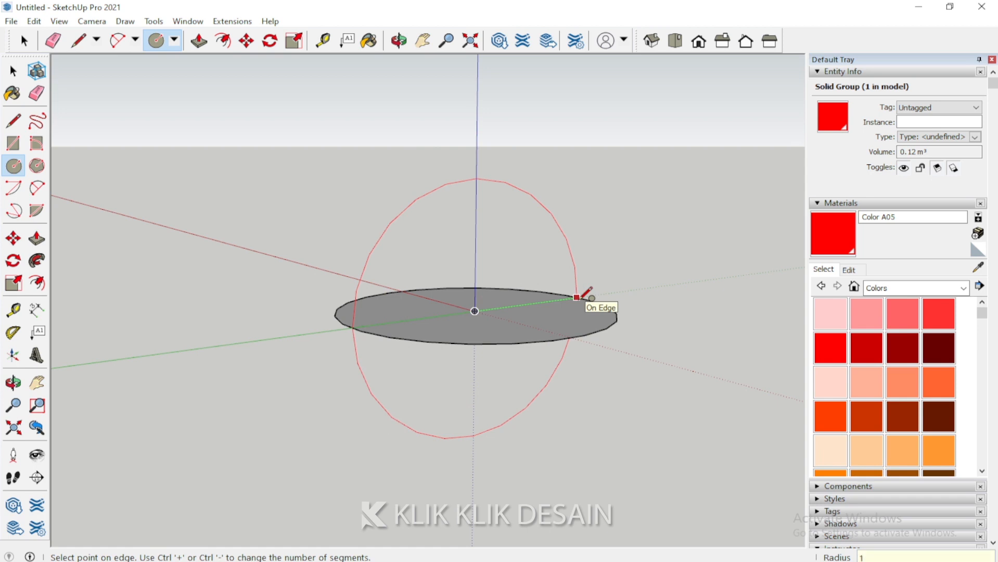
left_click(576, 297)
Sweep the vertical circle around the horizontal circle with Follow Me to form a sphere
left_click(13, 383)
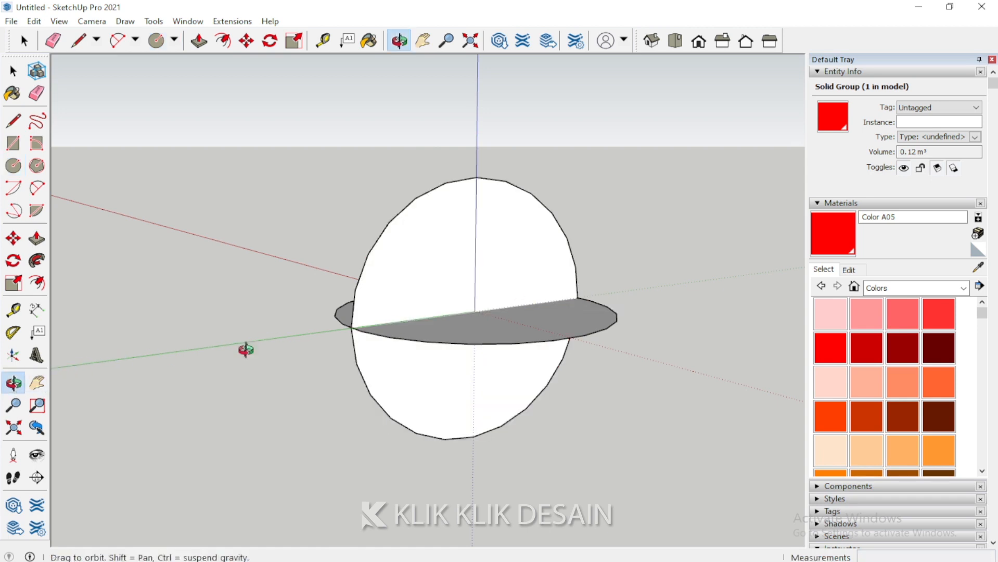
left_click_drag(245, 349, 334, 362)
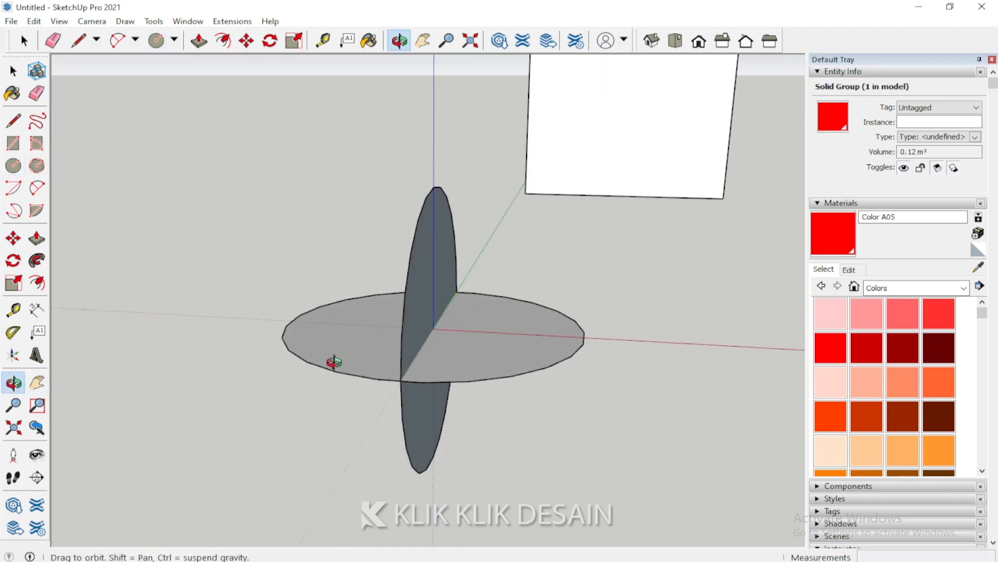
left_click_drag(427, 350, 486, 360)
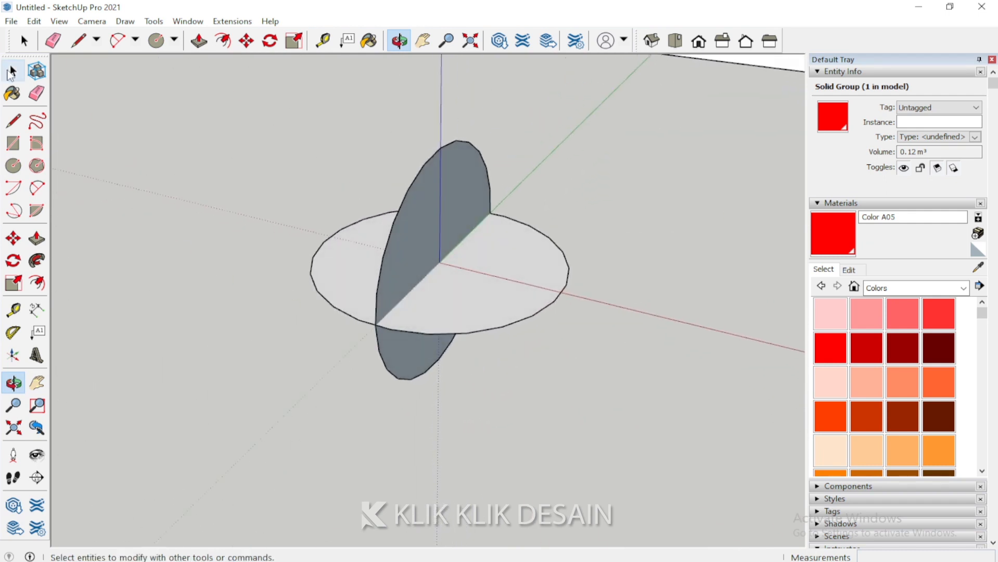
left_click(13, 70)
left_click(487, 329)
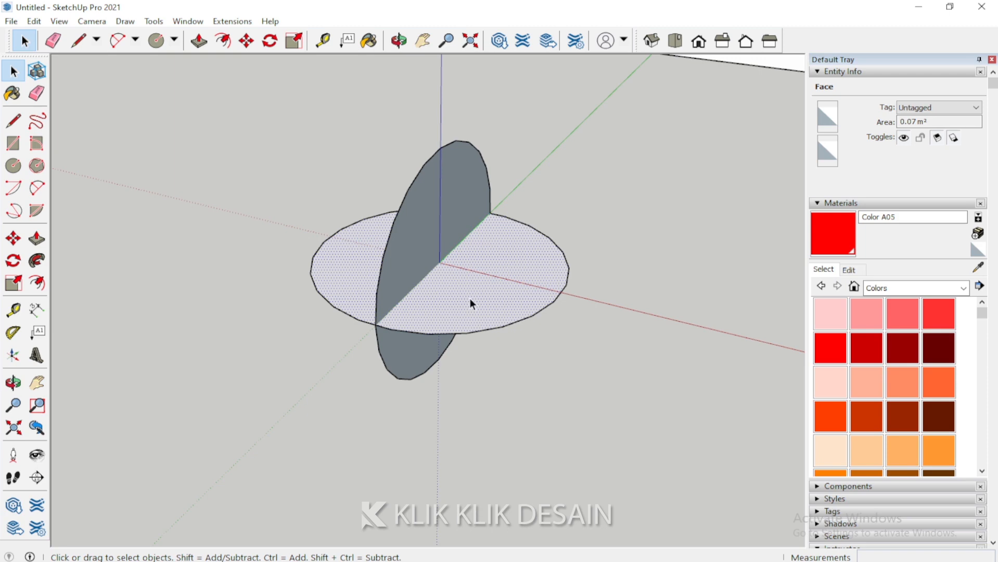
left_click(35, 261)
left_click(411, 267)
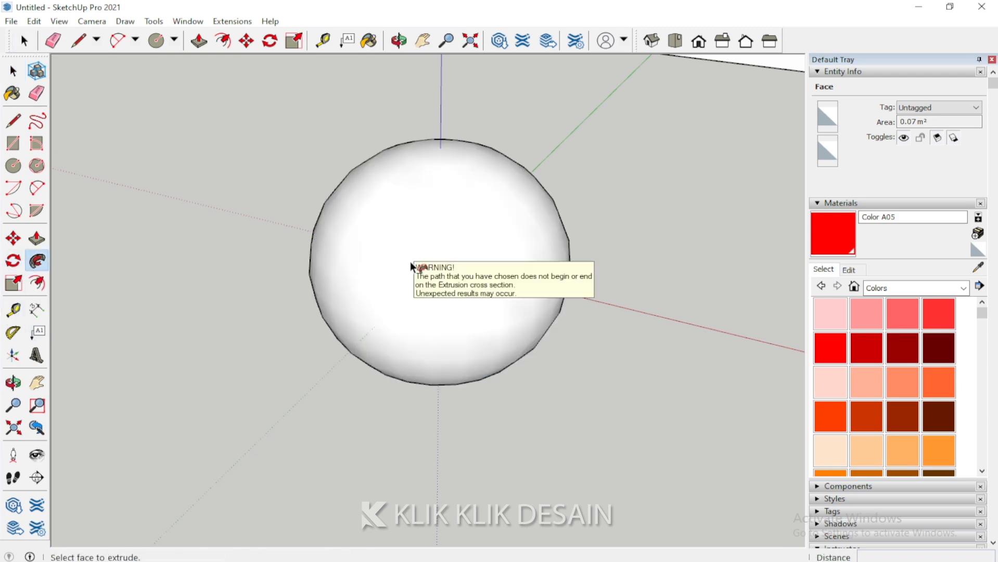
Paint the sphere orange with Color B05
left_click(13, 384)
left_click_drag(528, 333, 653, 364)
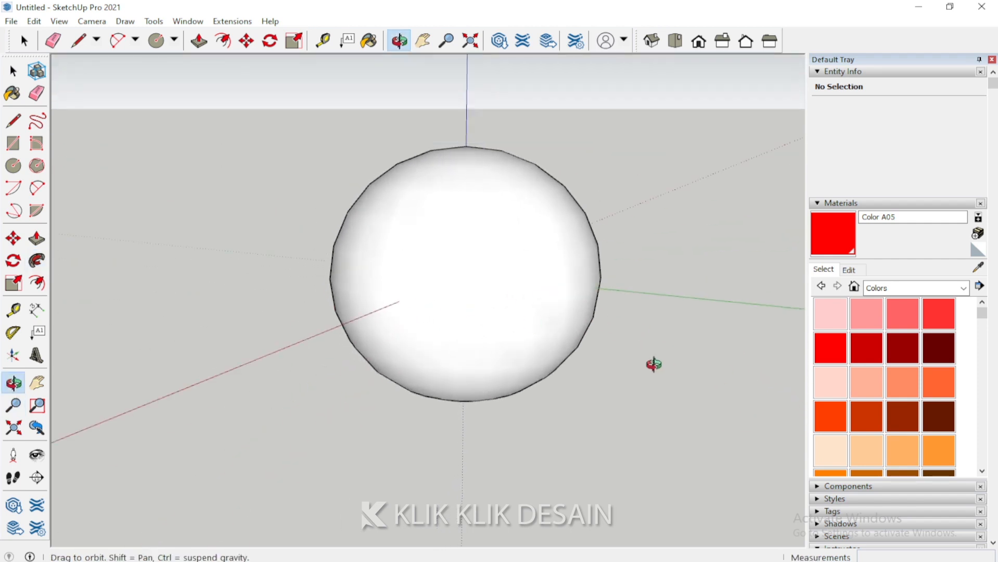
left_click(830, 416)
left_click(503, 333)
Draw a circle much wider than the sphere on the ground, centred on the red axis in front of it
left_click(13, 385)
mouse_move(283, 312)
left_mouse_down()
mouse_move(303, 314)
mouse_move(314, 332)
mouse_move(532, 309)
mouse_move(574, 316)
mouse_move(590, 240)
left_mouse_up()
scroll(632, 212, "down", 5)
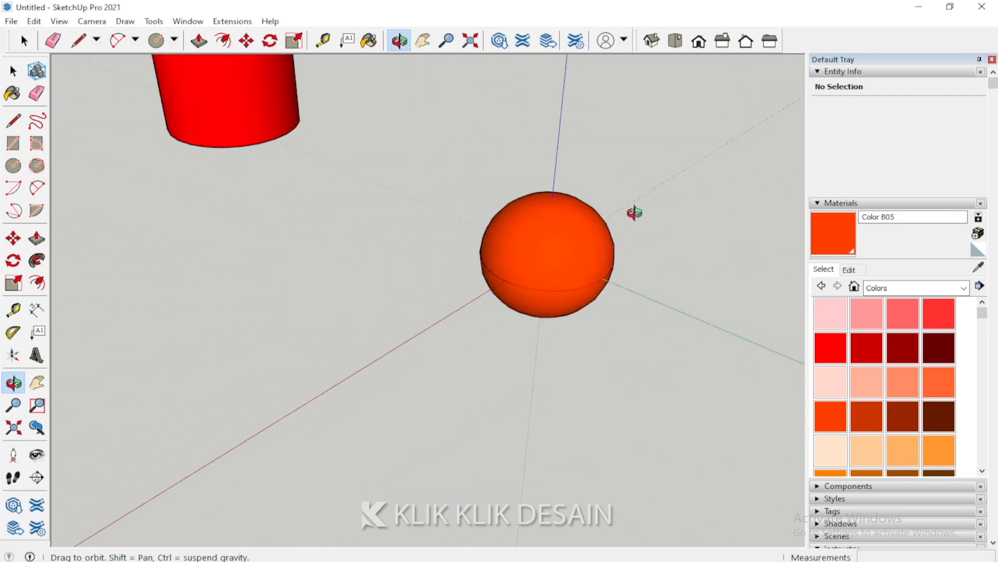
left_click(13, 165)
left_click(308, 401)
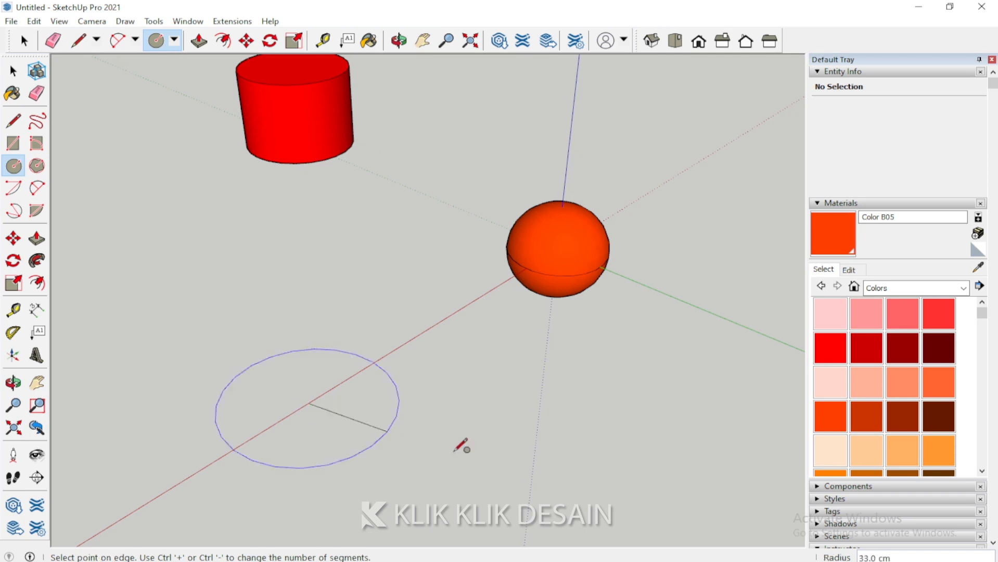
left_click(500, 463)
middle_click_drag(556, 345, 460, 437)
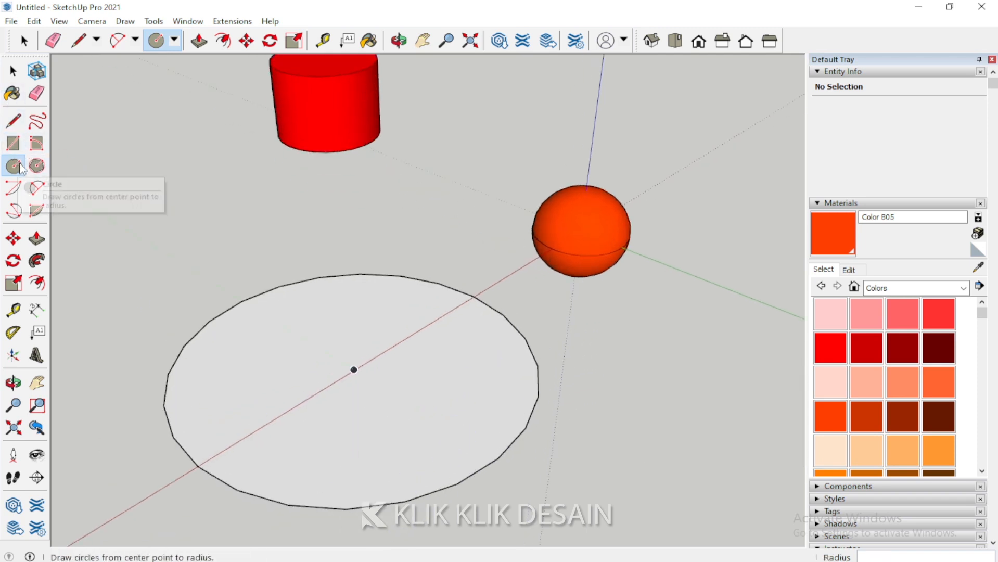
left_click(13, 143)
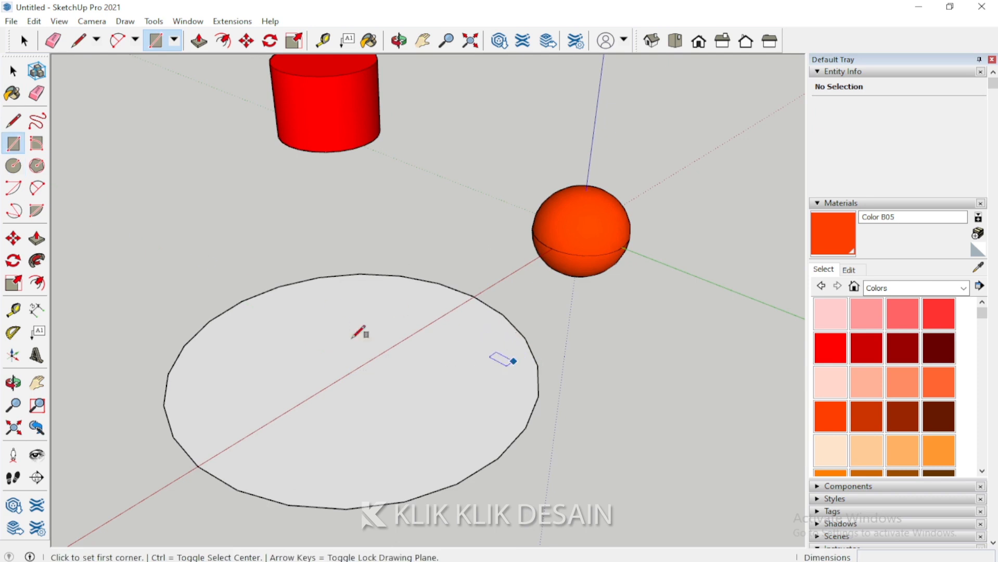
left_click(14, 384)
left_click_drag(500, 416, 307, 361)
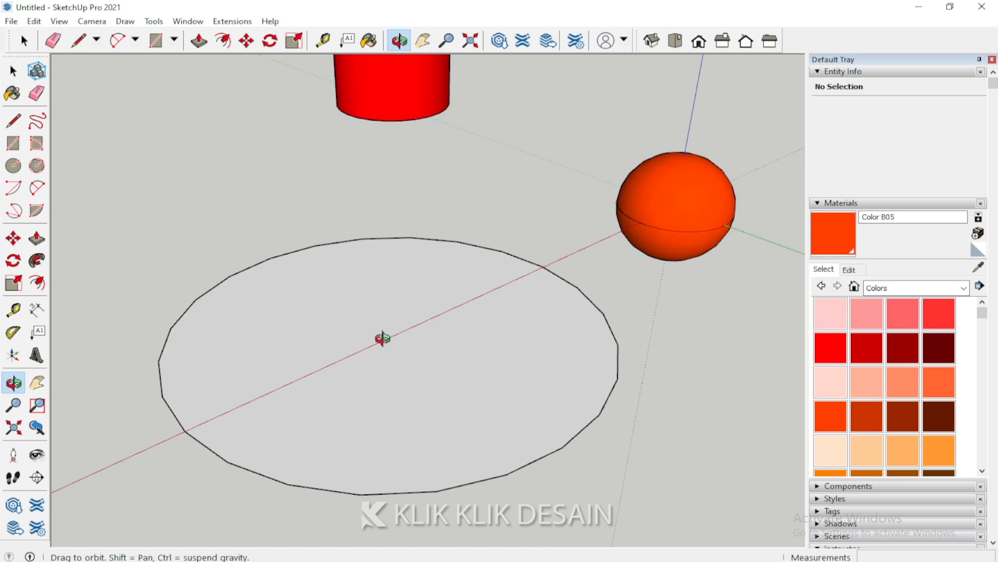
scroll(586, 268, "down", 5)
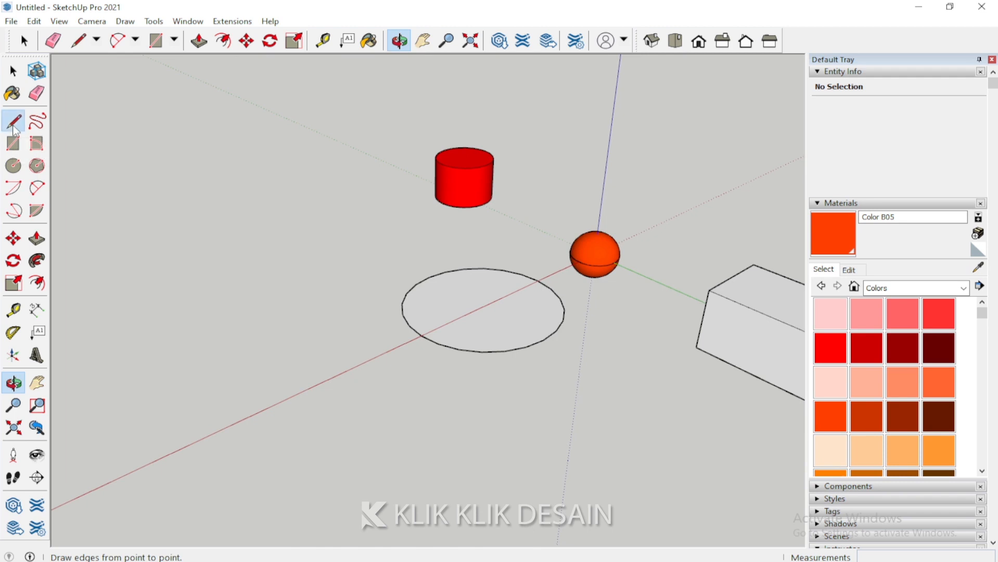
left_click(13, 121)
Select all connected faces and edges of the orange sphere and move them about 94.1 cm back along the red axis
left_click(13, 71)
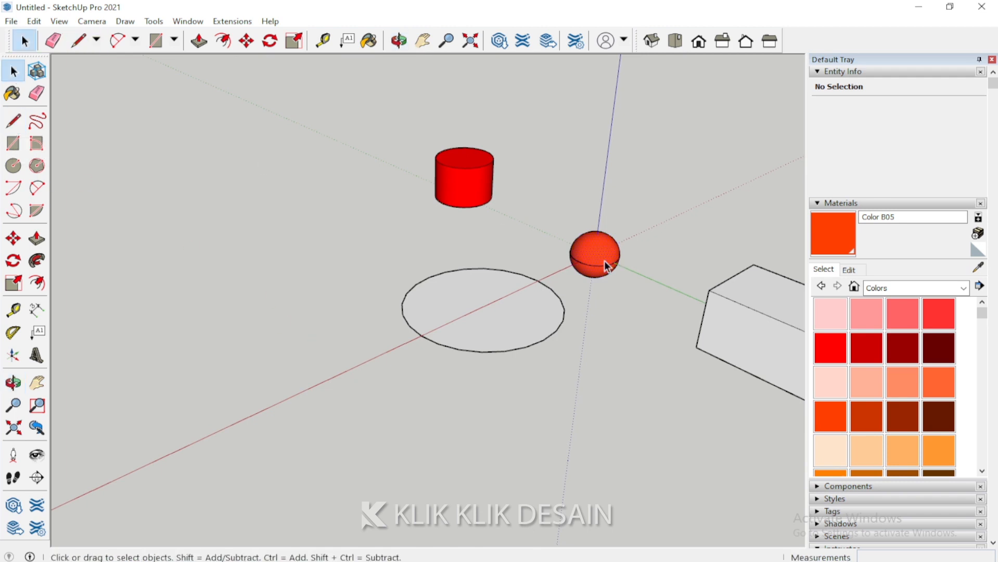
triple_click(605, 265)
key("m")
scroll(567, 270, "up", 3)
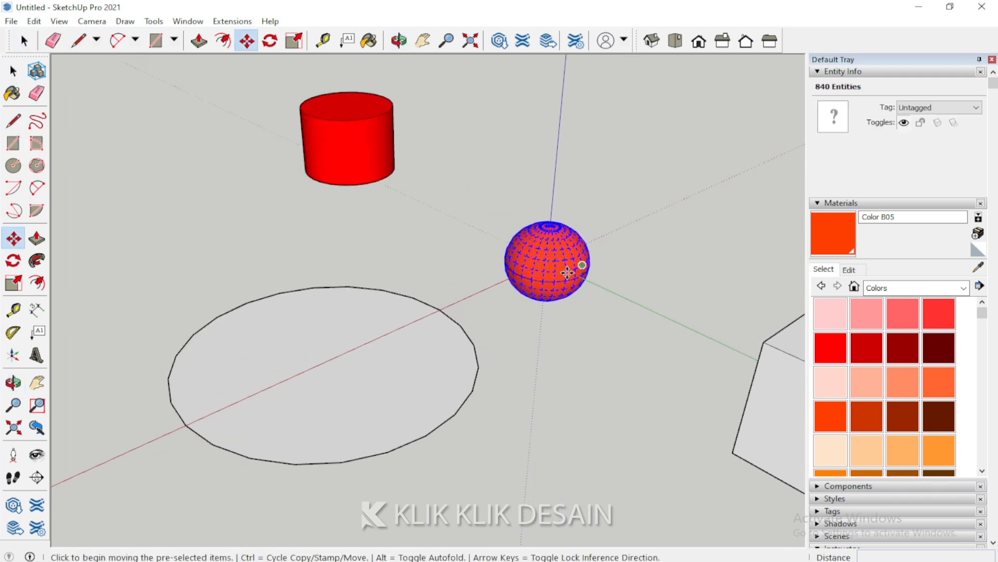
left_click(567, 273)
left_click(721, 201)
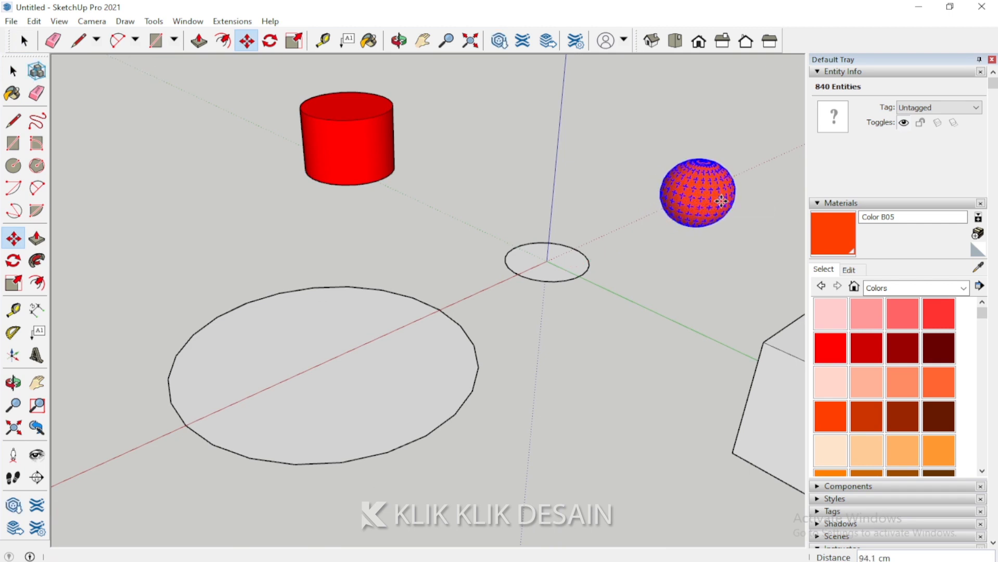
Delete the leftover path circle at the origin
left_click(13, 72)
left_click(546, 280)
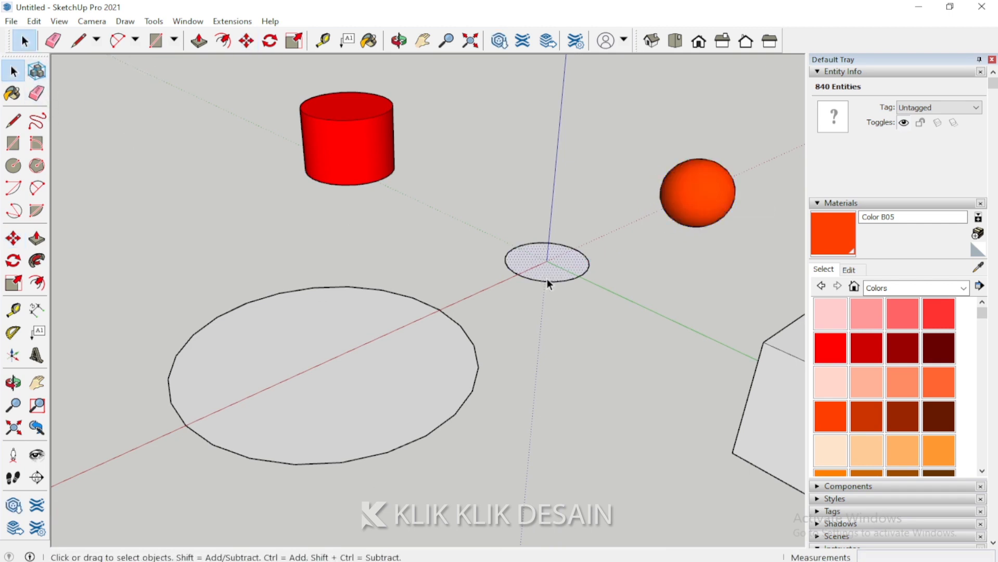
key("Delete")
Draw a line from the origin up the blue axis, then a connected line about 12 cm long roughly parallel to the red axis
scroll(563, 255, "up", 4)
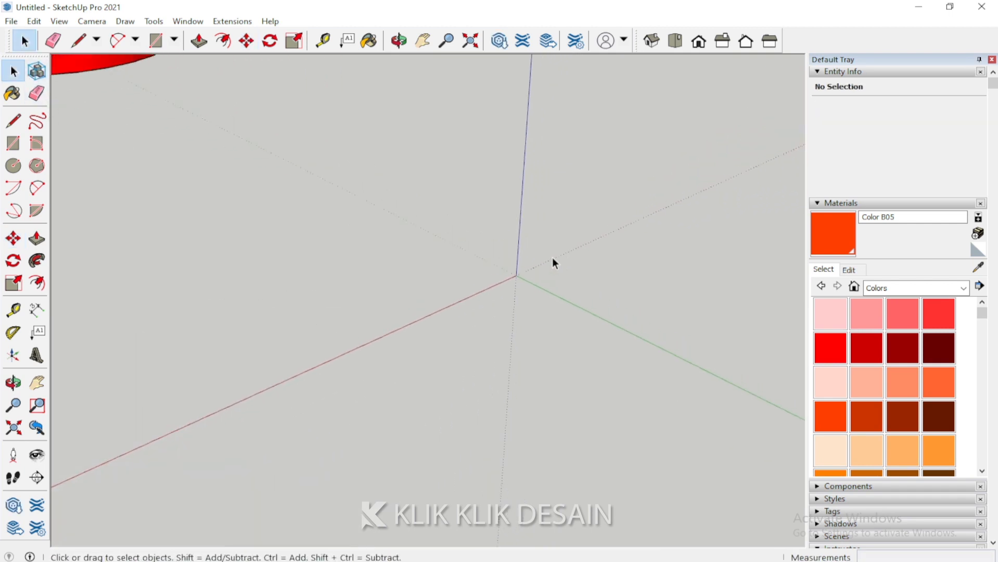
left_click(13, 384)
left_click_drag(484, 297, 480, 256)
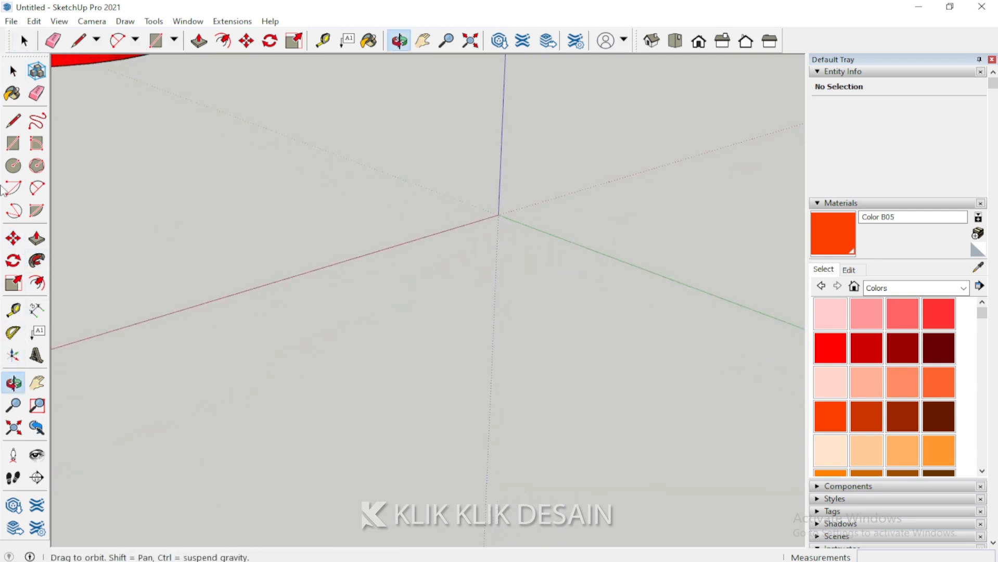
left_click(15, 122)
left_click(498, 214)
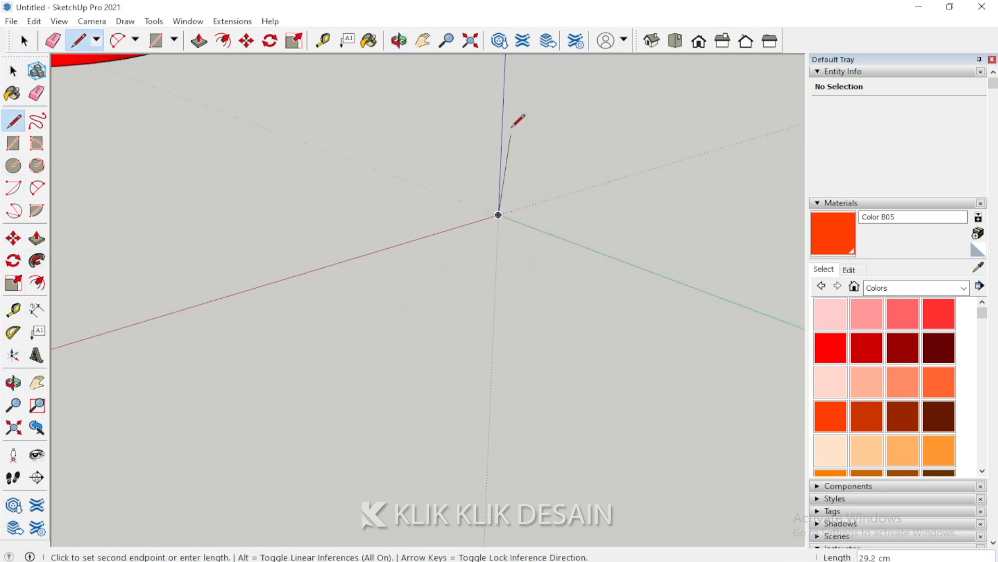
left_click(502, 107)
left_click(600, 96)
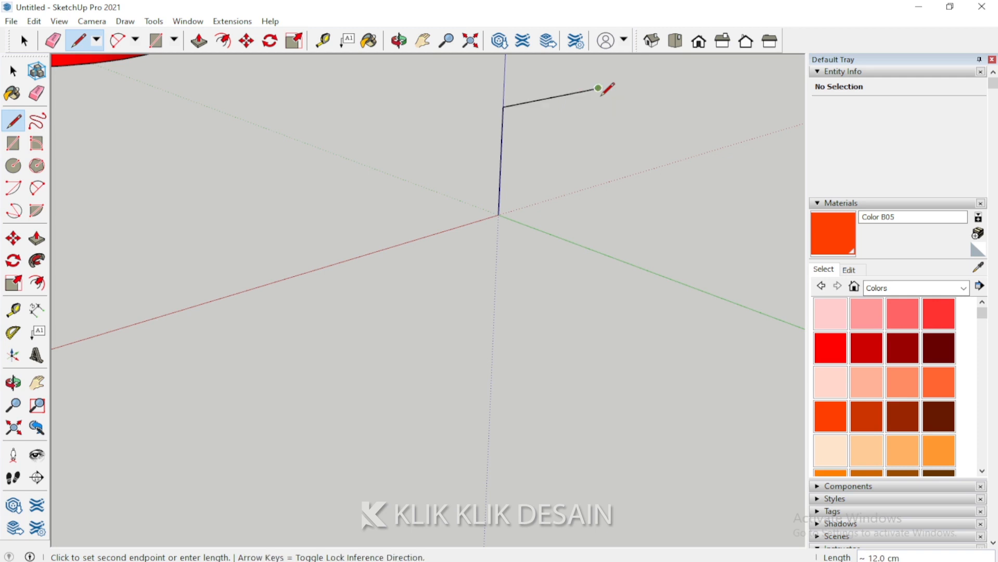
Round the corner between the two lines with a tangent 2 Point Arc and select the whole connected path
left_click(13, 383)
left_click_drag(512, 237, 242, 97)
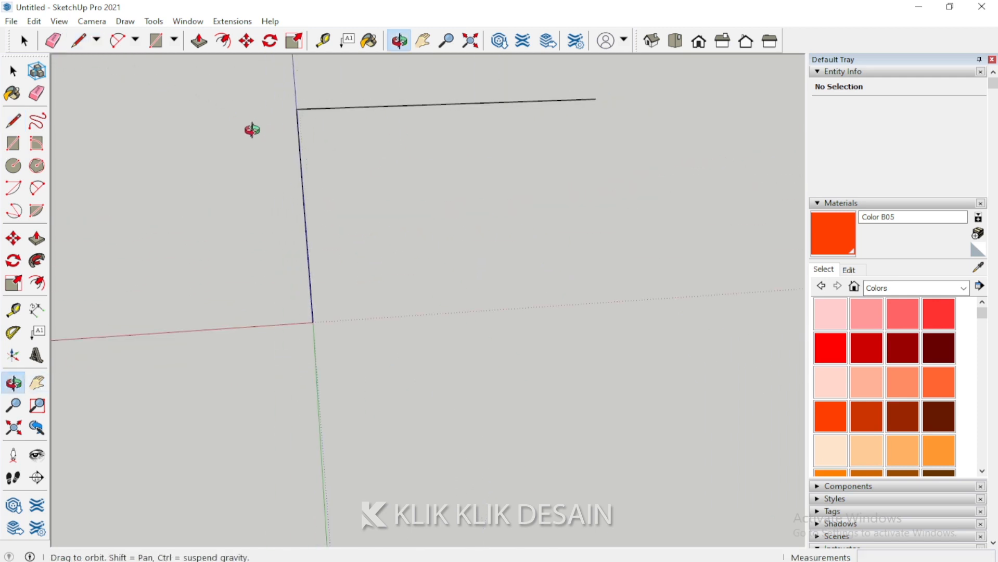
left_click(36, 192)
left_click(301, 172)
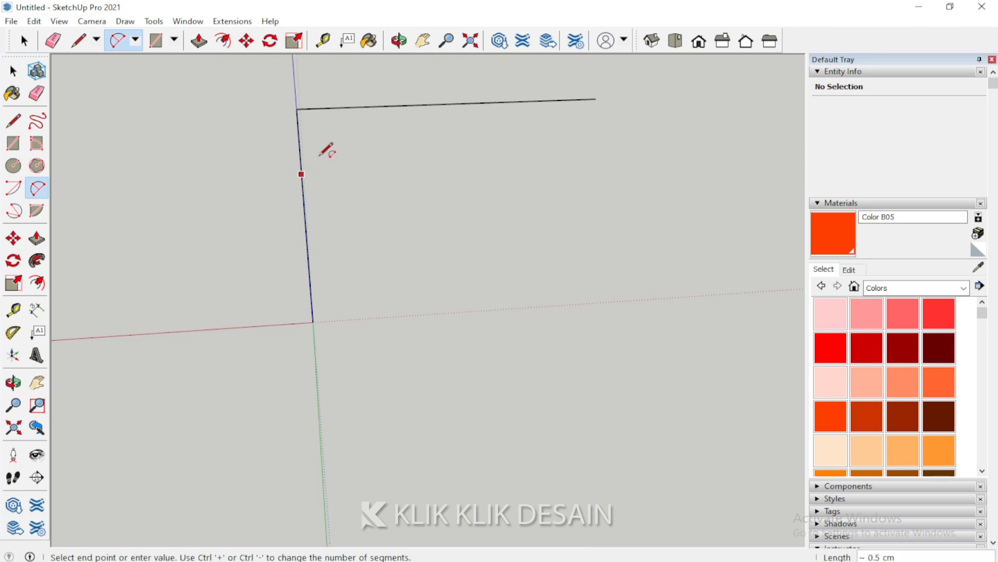
left_click(369, 106)
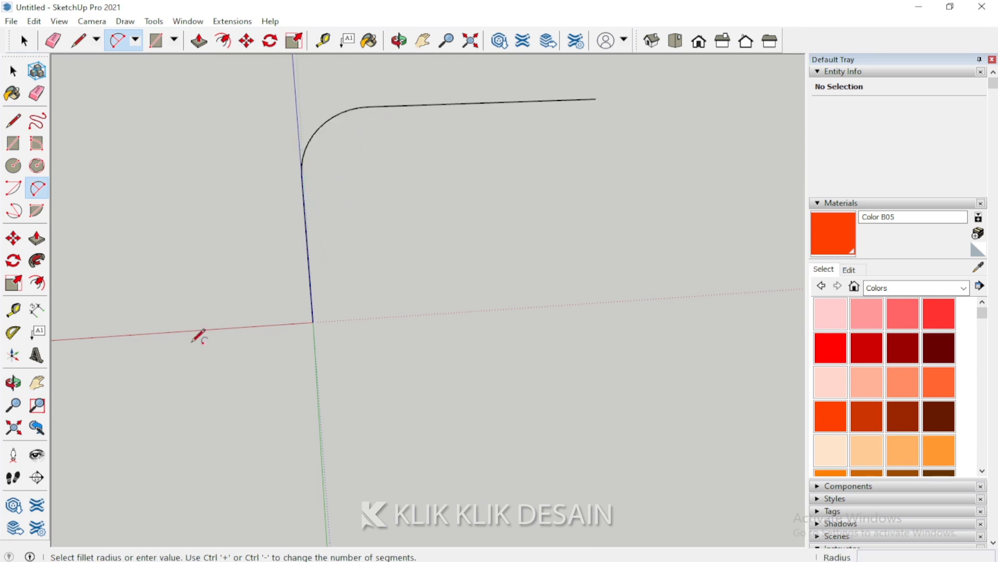
left_click(15, 78)
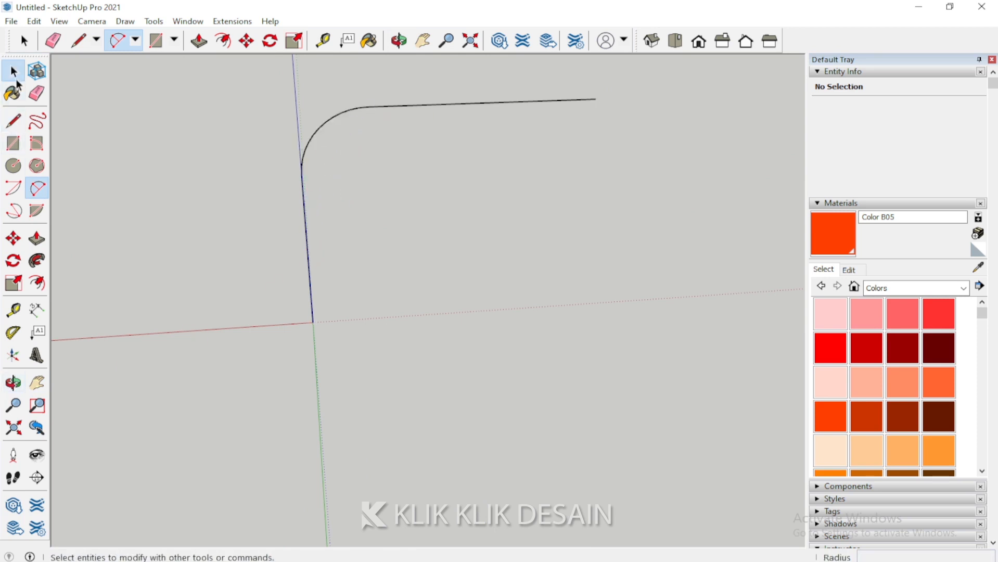
triple_click(393, 107)
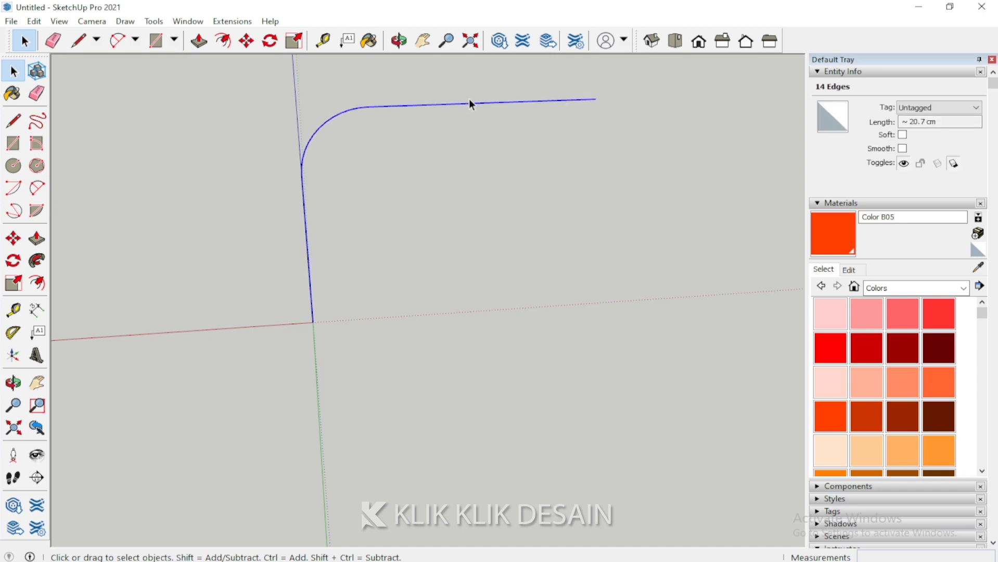
Draw a circle of about 1.0 cm radius on the ground, centred on the path's lower end at the origin
left_click(13, 382)
left_click_drag(263, 325, 391, 341)
key("c")
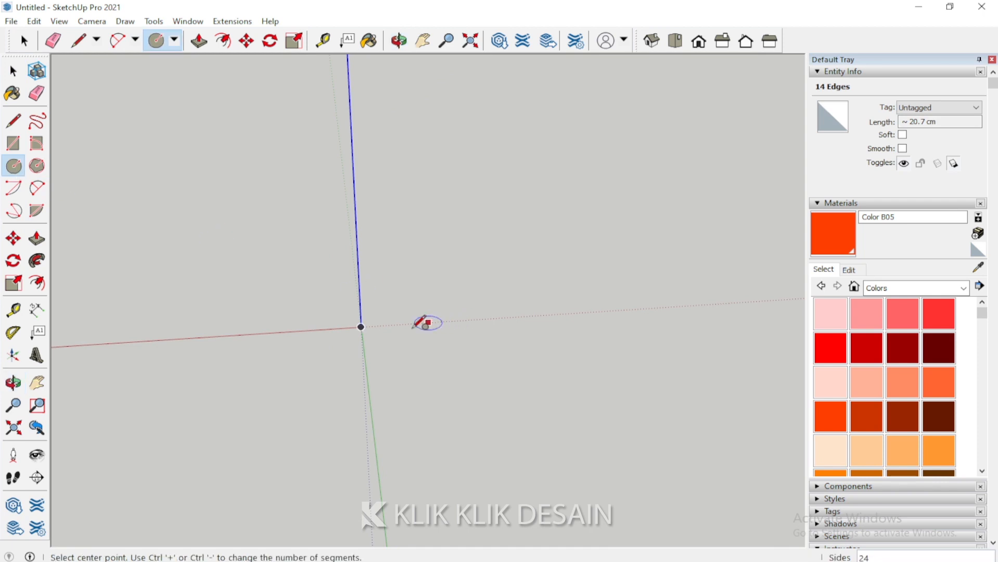
left_click(361, 326)
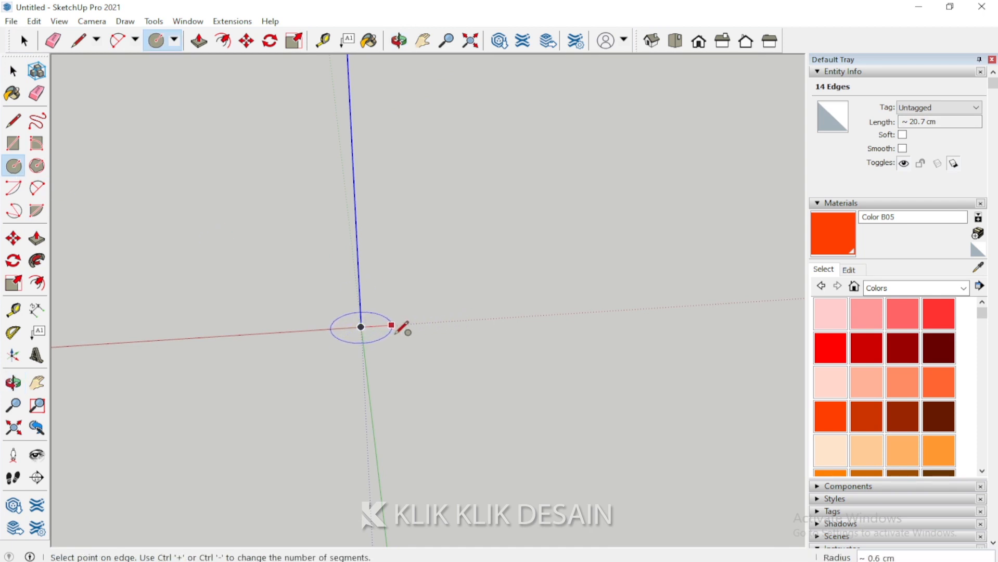
left_click(412, 337)
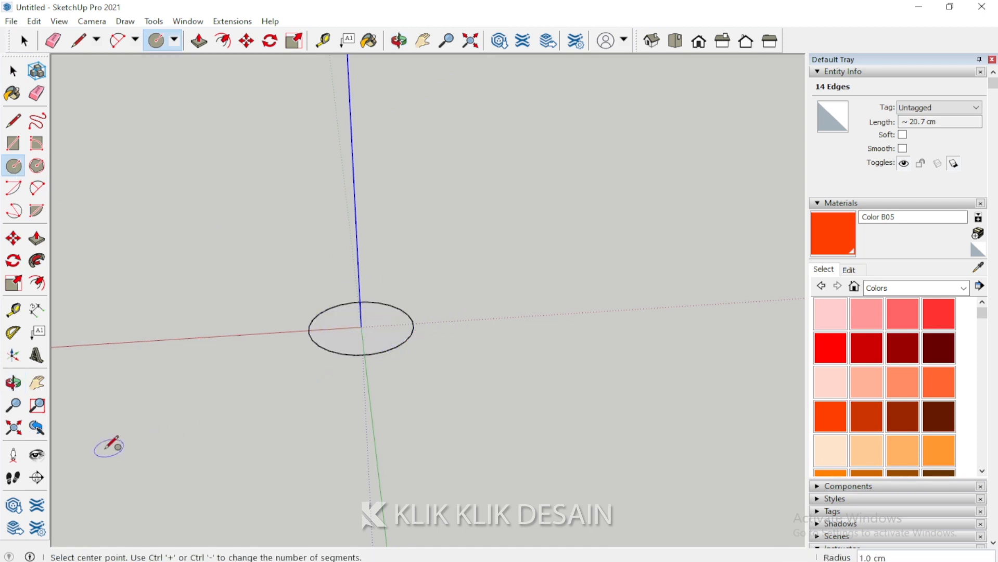
Sweep the circle face along the whole rounded line path with Follow Me
left_click(15, 72)
scroll(220, 422, "down", 4)
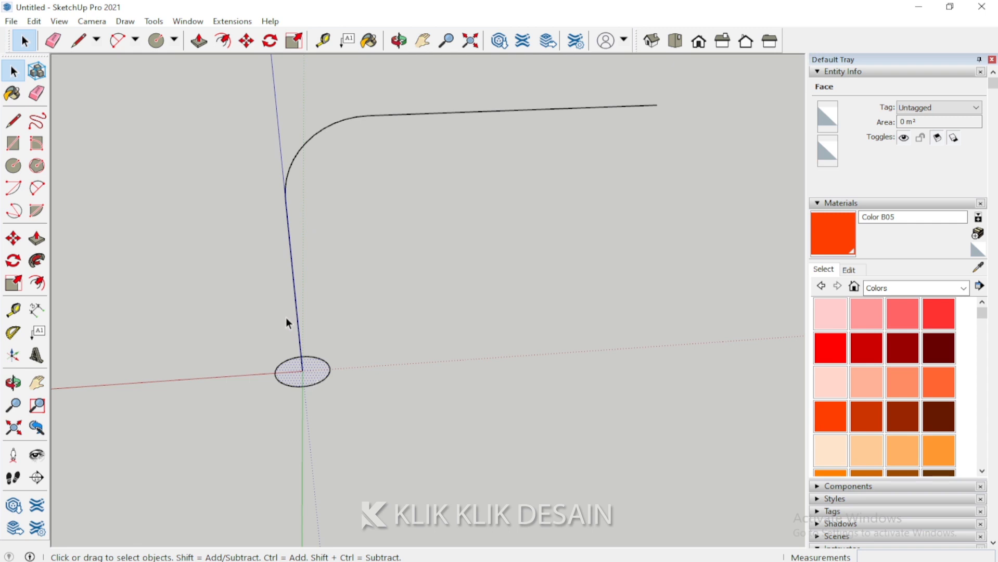
triple_click(298, 320)
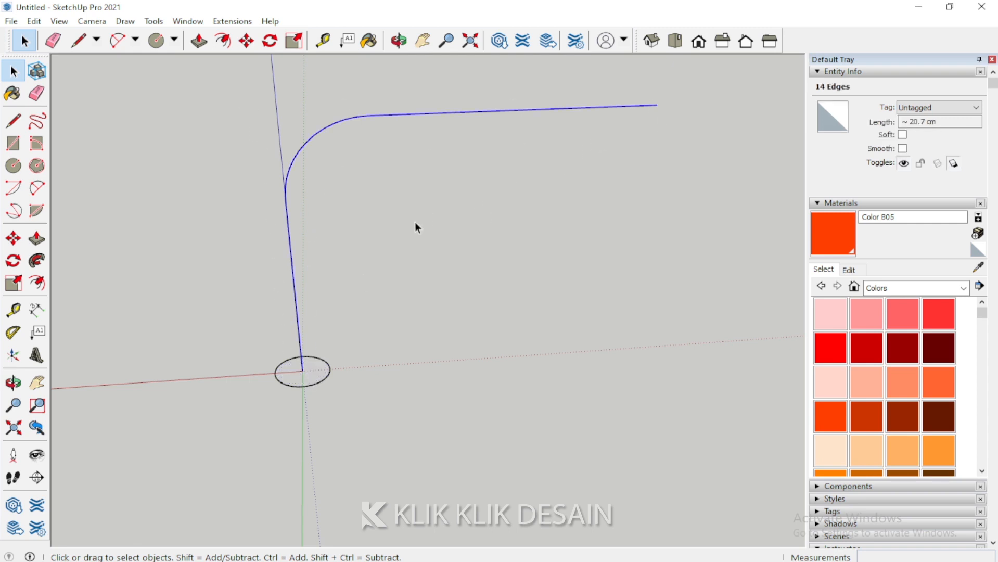
left_click(36, 260)
left_click(307, 380)
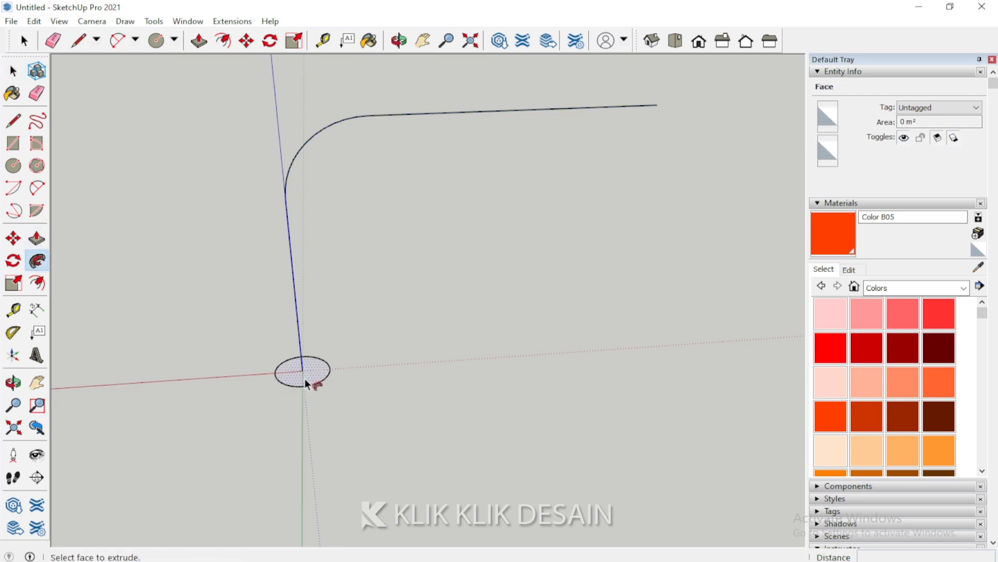
Select the entire bent pipe and move it about 27.8 cm back along the green axis
left_click(14, 383)
left_click_drag(541, 281, 128, 123)
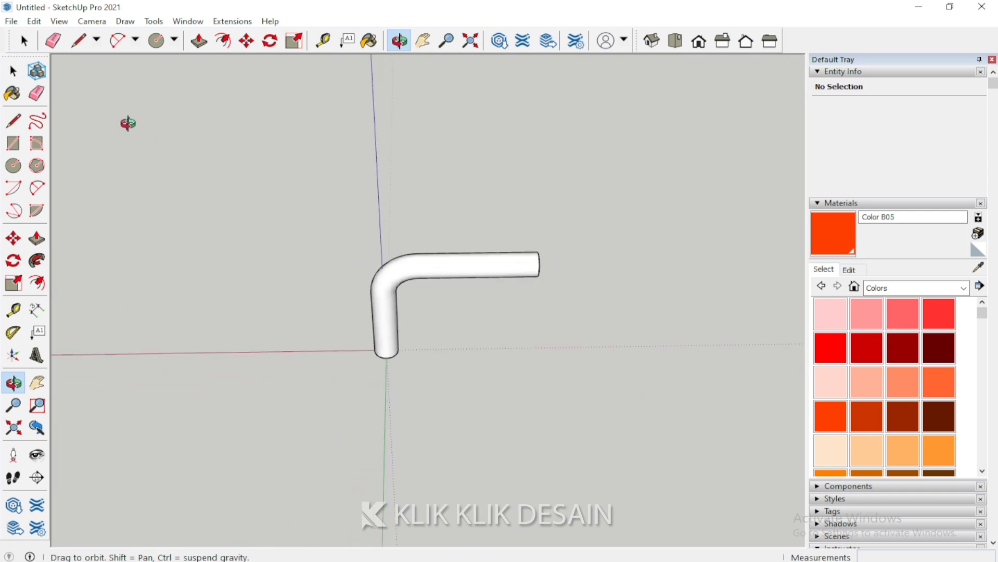
key("space")
left_click_drag(231, 179, 533, 414)
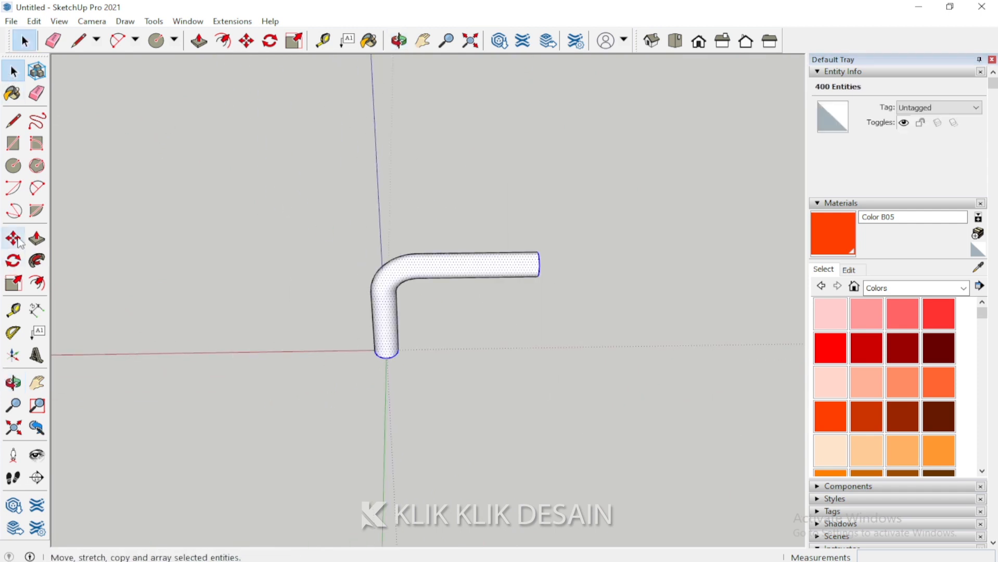
scroll(364, 360, "down", 2)
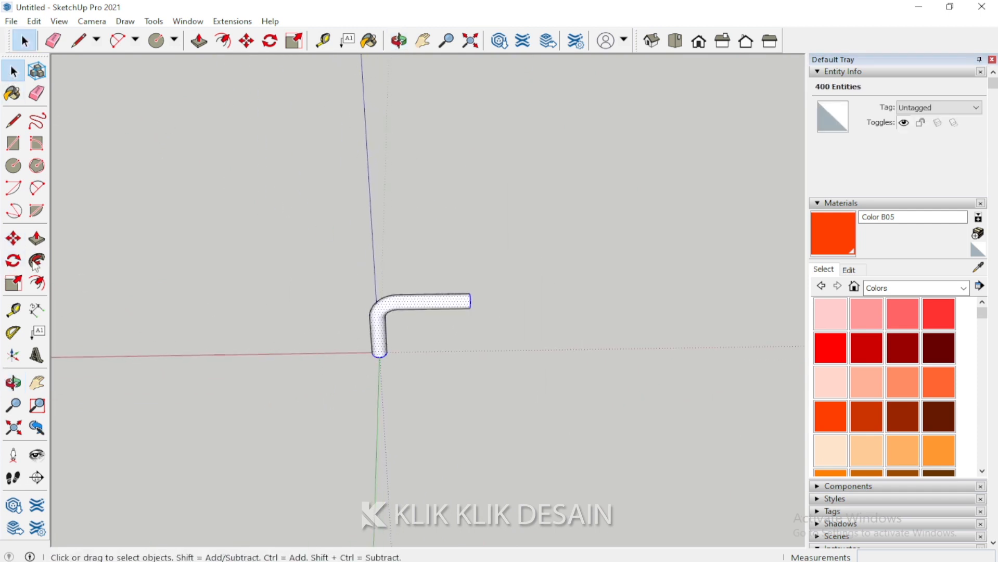
left_click(13, 238)
scroll(369, 361, "down", 3)
left_click(379, 349)
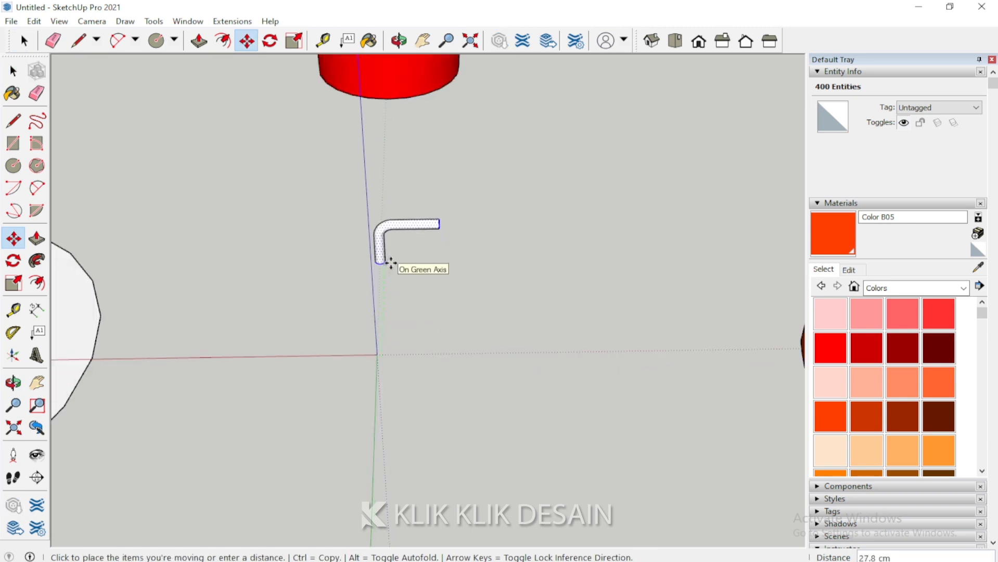
left_click(389, 261)
Draw a rectangle of about 0.06 m² on the ground with one corner at the origin, between the solid green and dotted red axes
left_click(14, 384)
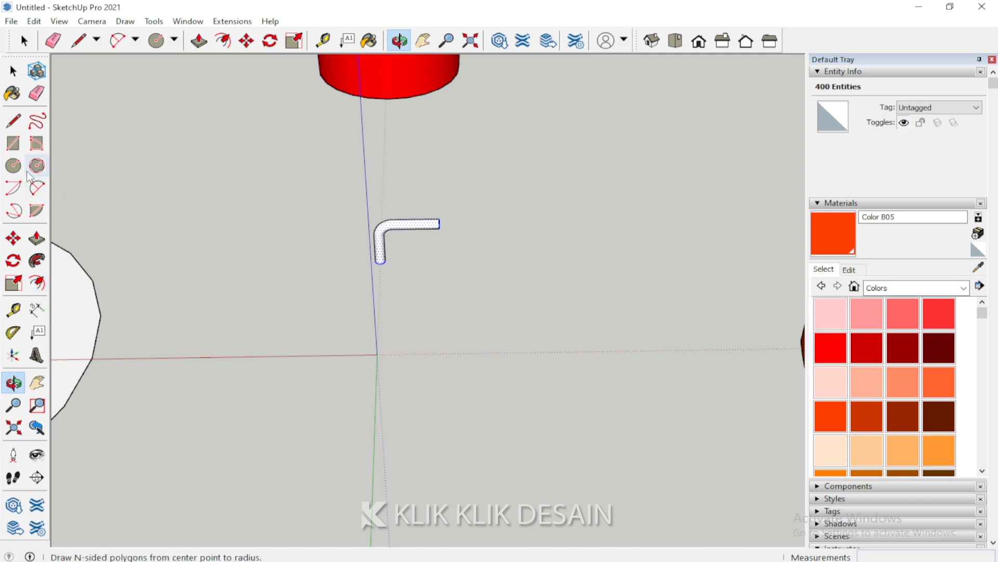
left_click(14, 147)
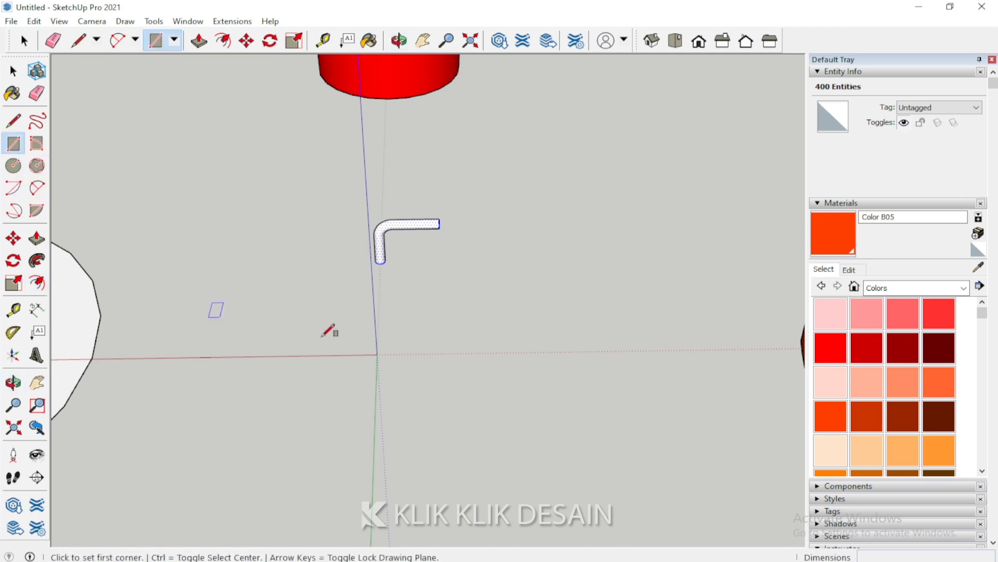
left_click(377, 354)
left_click(532, 430)
Push/Pull the ground rectangle up about 2.4 cm into a flat slab
scroll(515, 470, "up", 5)
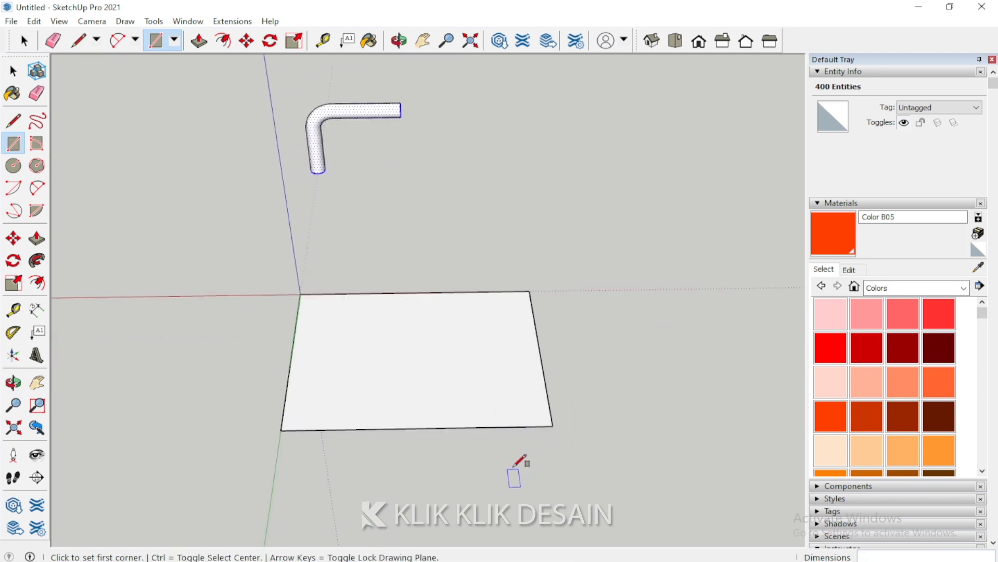
scroll(285, 312, "up", 1)
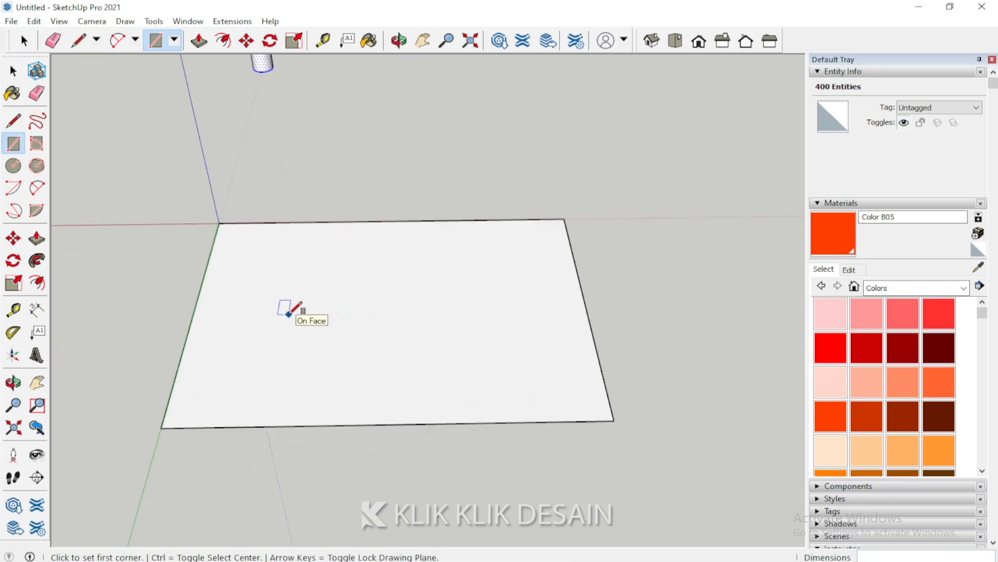
key("p")
left_click(255, 330)
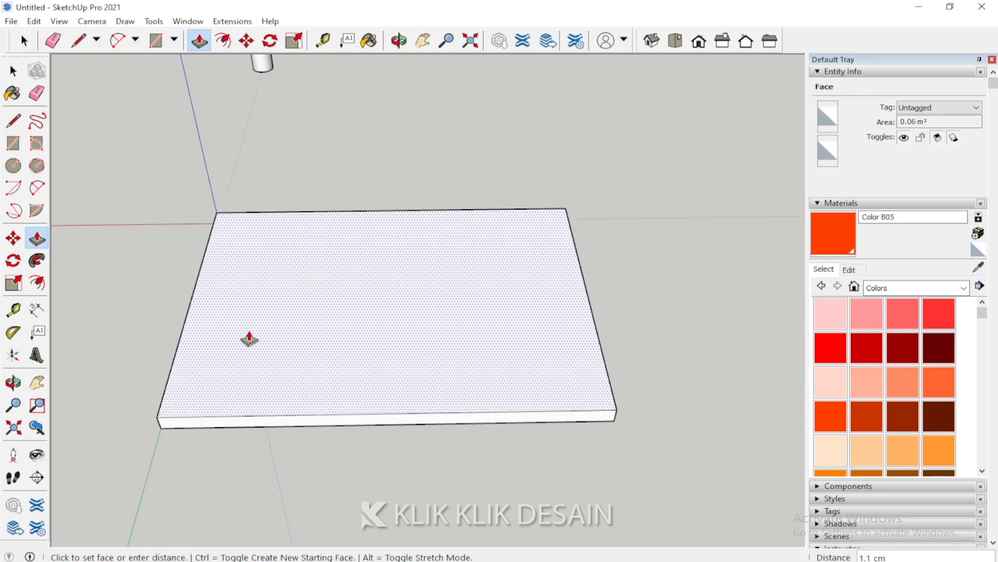
left_click(252, 325)
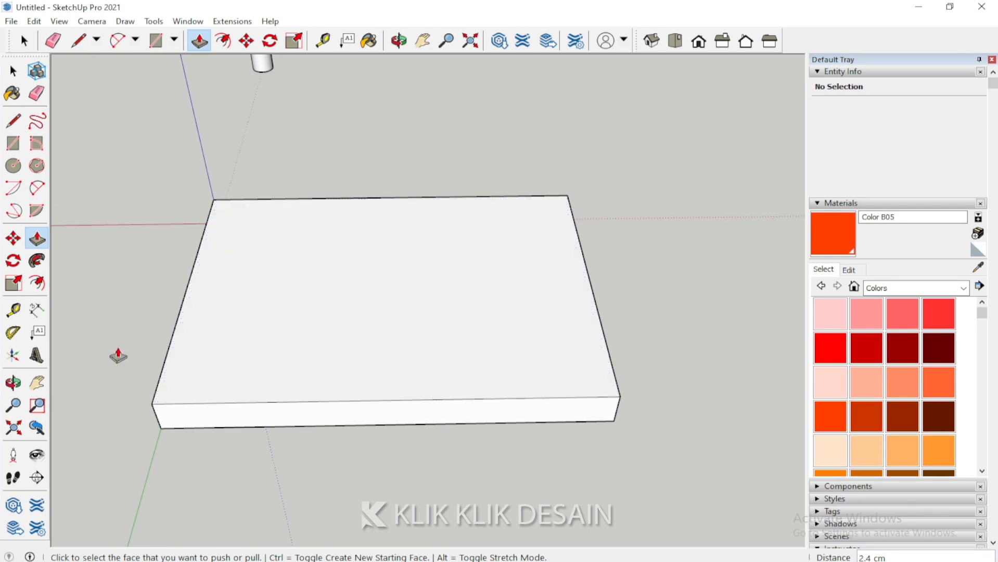
Offset the edges of the slab's top face inward by 5 cm
left_click(38, 284)
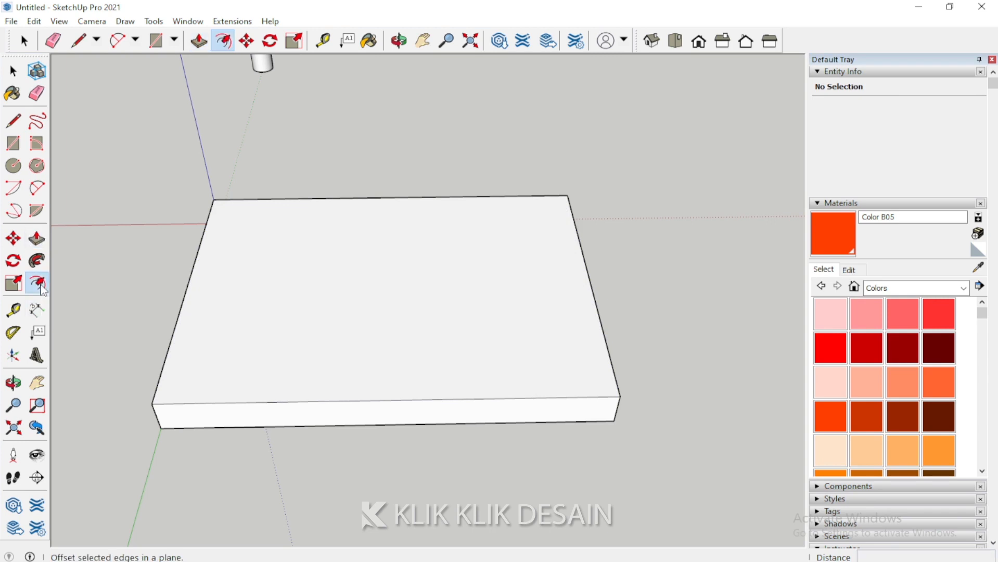
left_click(190, 294)
left_click(193, 294)
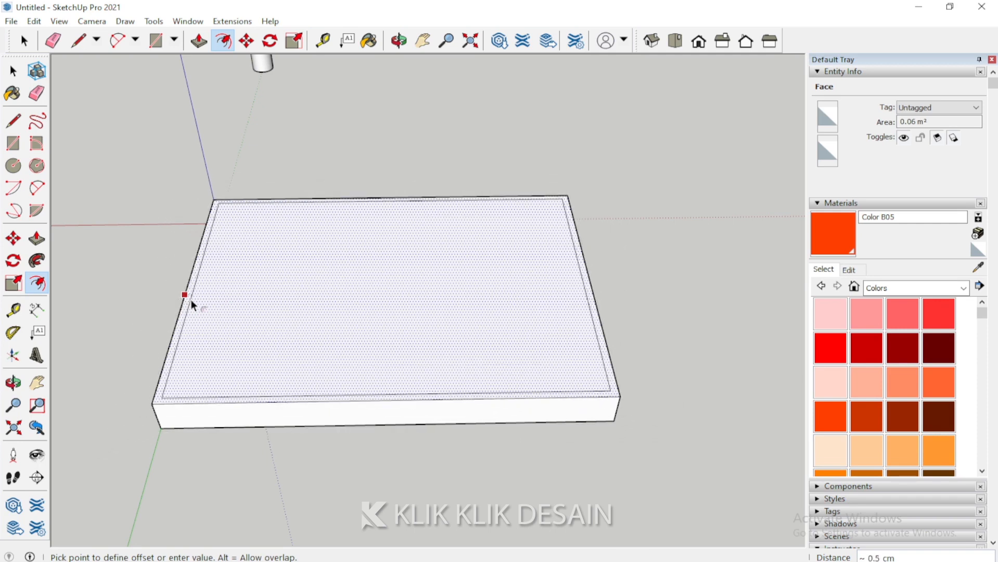
type("5")
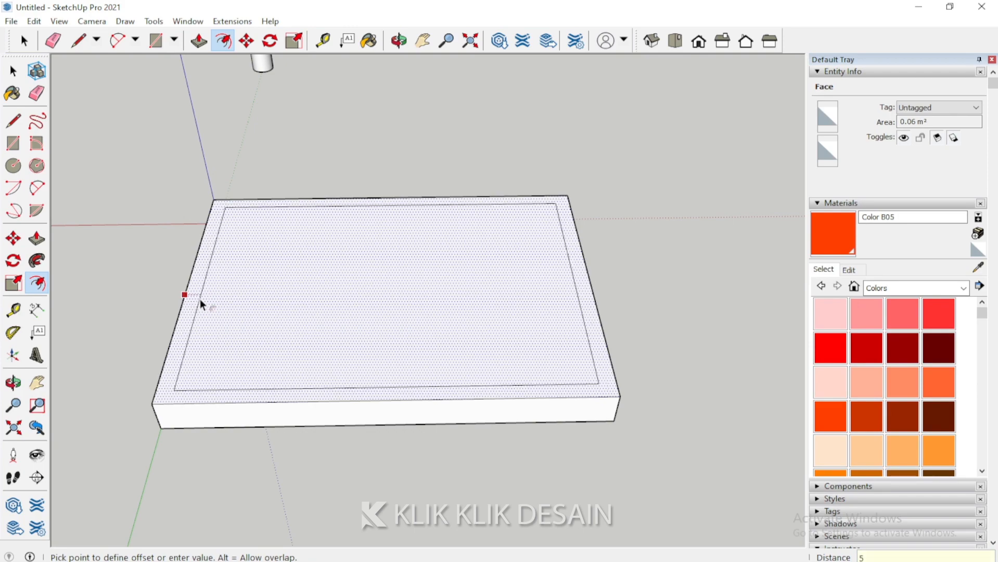
key("Return")
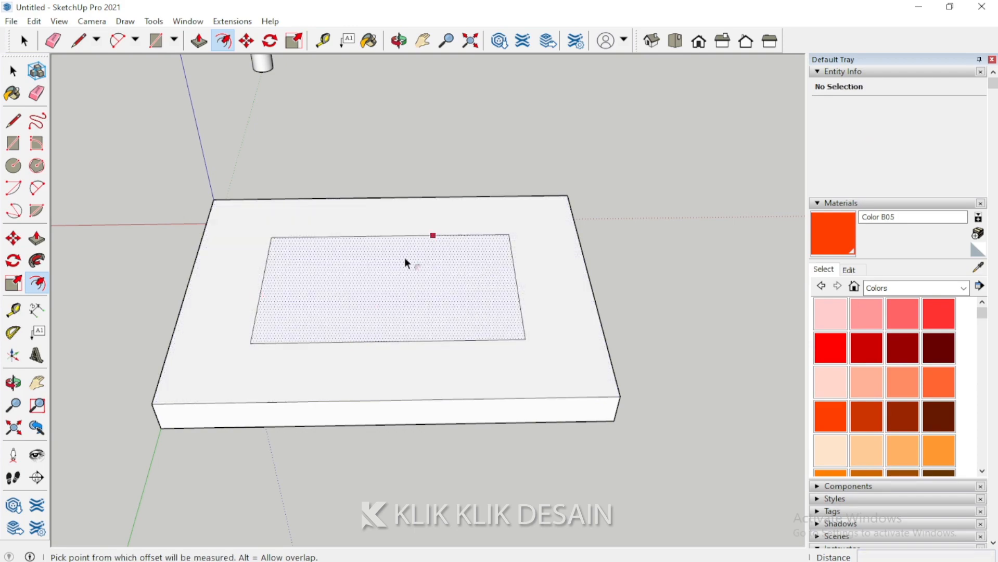
Push/Pull the inner rectangle on the slab up about 2.6 cm to form a second tier
key("p")
left_click(378, 292)
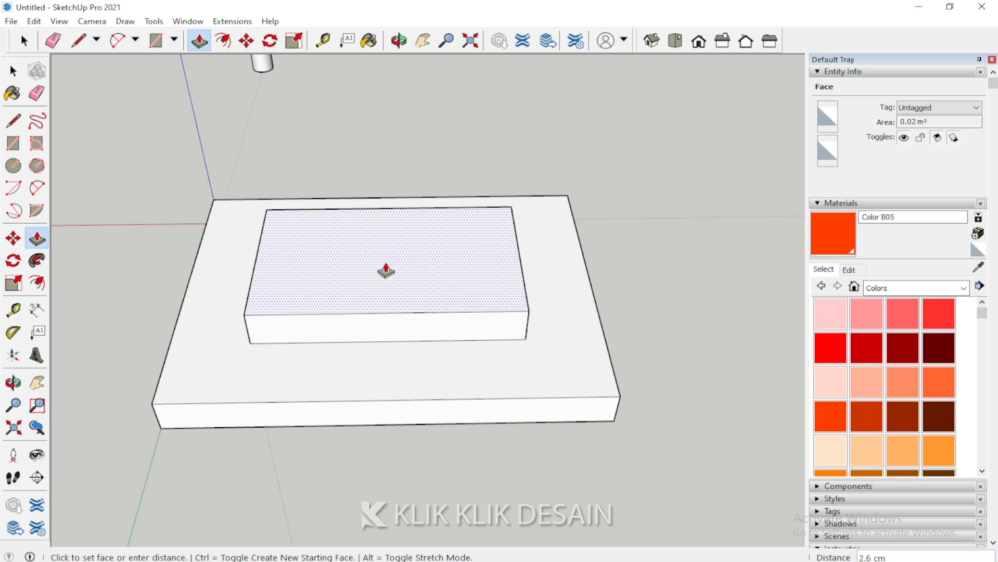
left_click(385, 270)
Offset the edges of the second tier's top face inward by about 3.2 cm
left_click(37, 283)
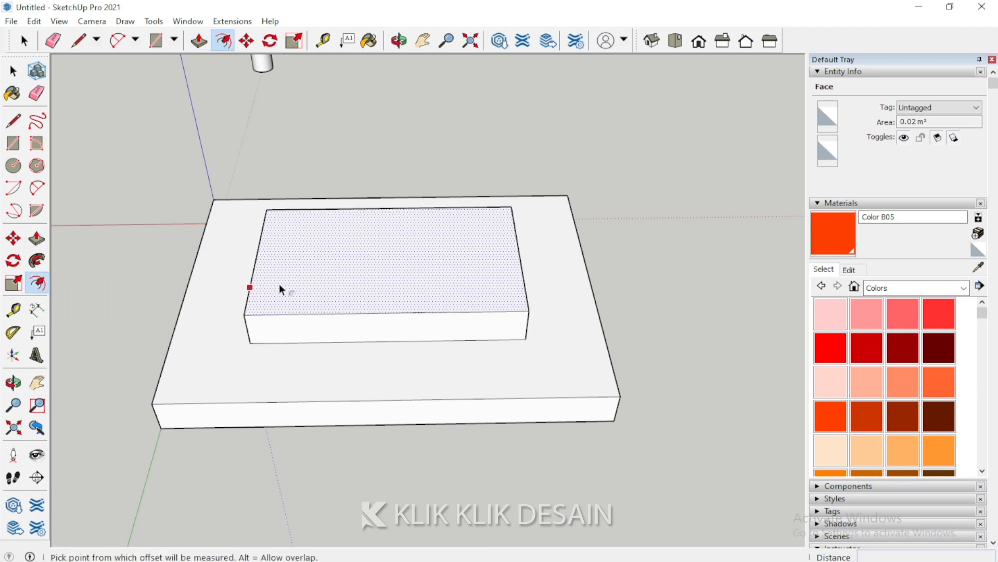
left_click(266, 270)
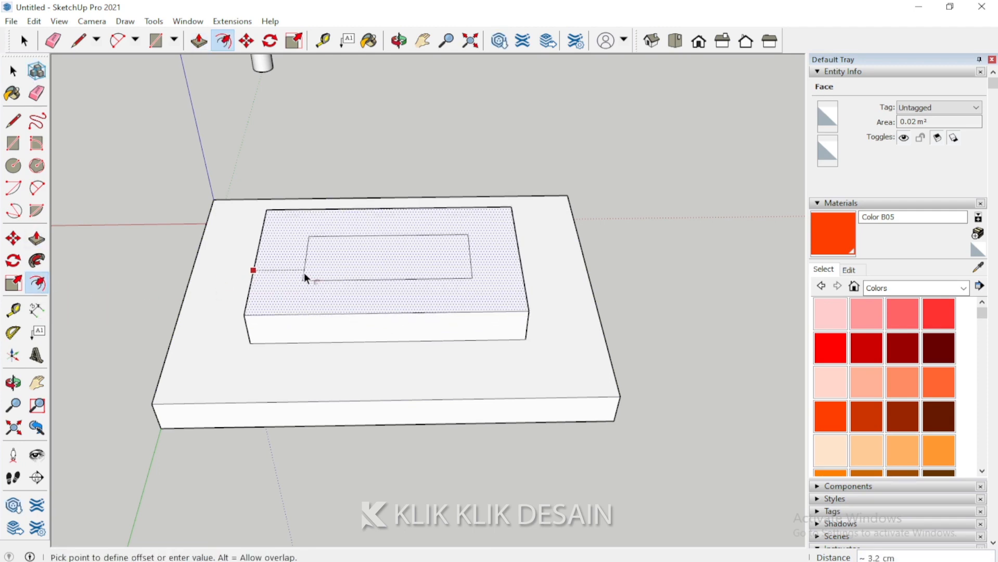
left_click(366, 267)
Select the small inner rectangle on the second tier and Push/Pull it up about 3.6 cm to form a third tier
key("p")
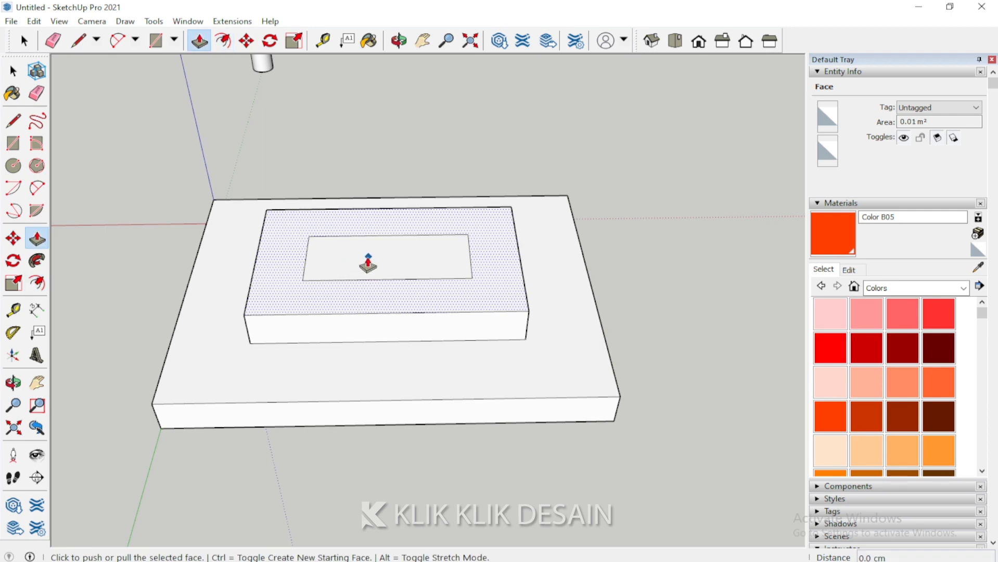
key("a")
key("space")
left_click(351, 267)
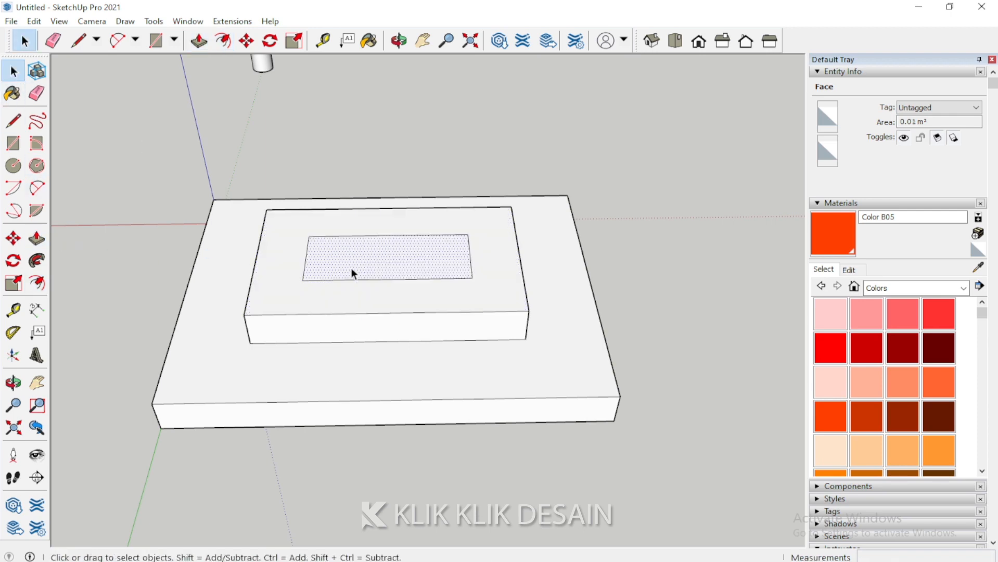
key("p")
left_click_drag(350, 269, 350, 232)
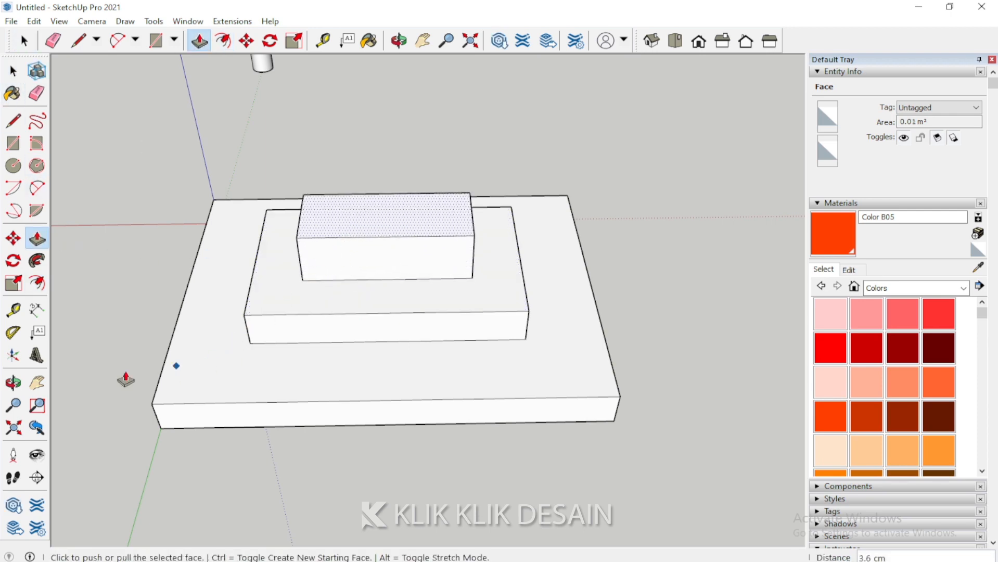
Select the entire bent pipe and paint it blue with Color I06
left_click(13, 382)
left_click_drag(277, 341, 412, 390)
left_click_drag(466, 367, 465, 401)
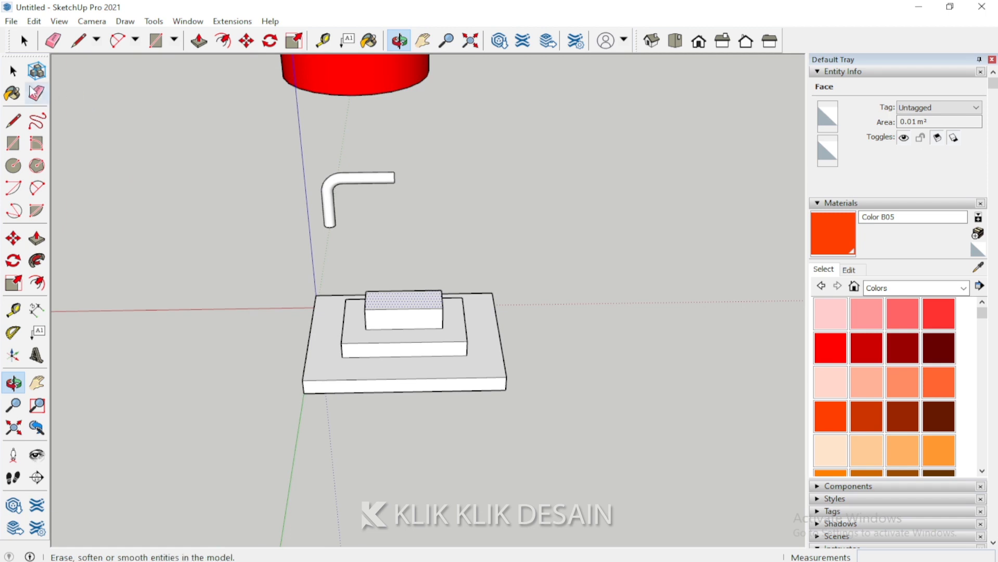
left_click(16, 72)
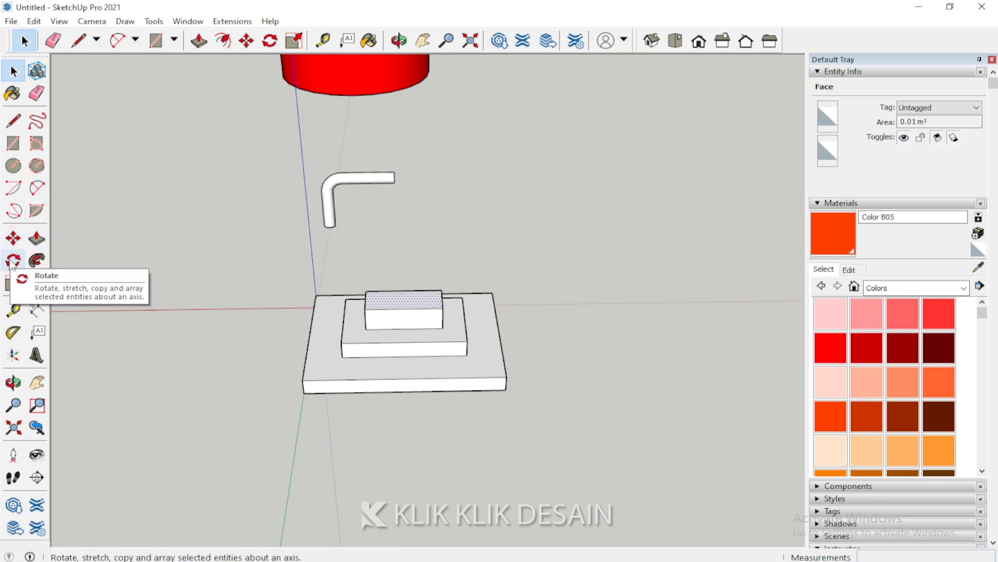
scroll(455, 254, "down", 5)
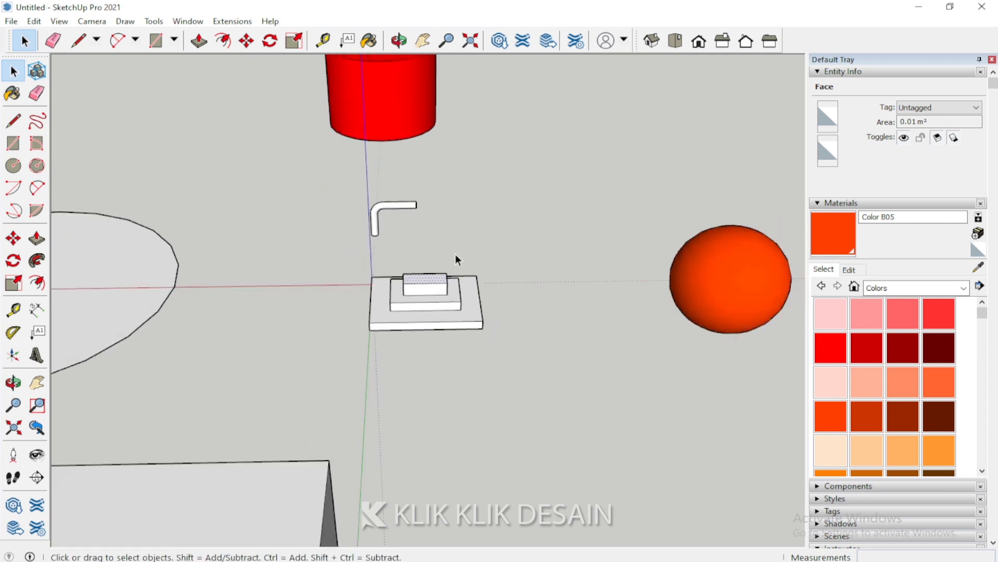
scroll(401, 228, "down", 2)
scroll(403, 247, "up", 8)
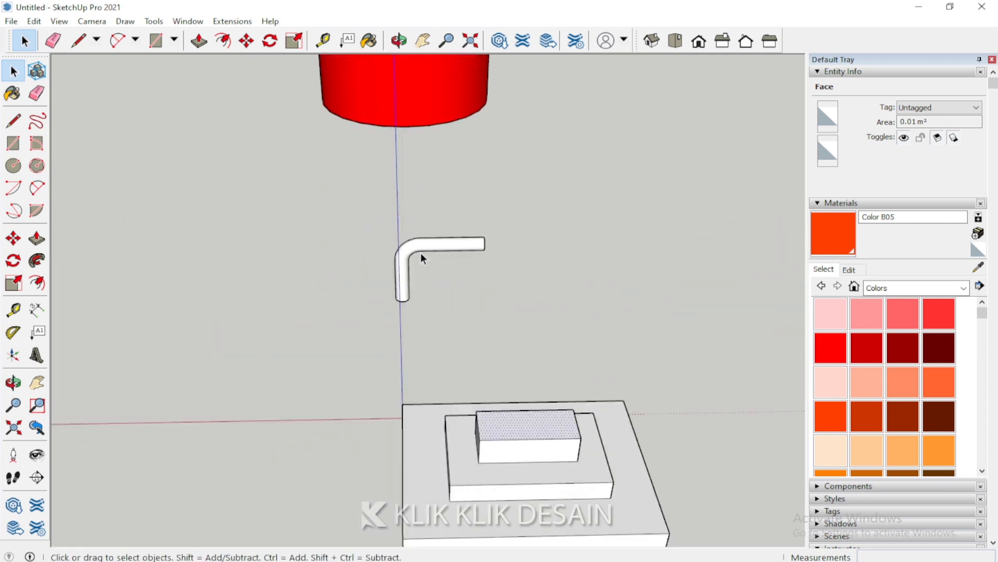
scroll(403, 247, "up", 2)
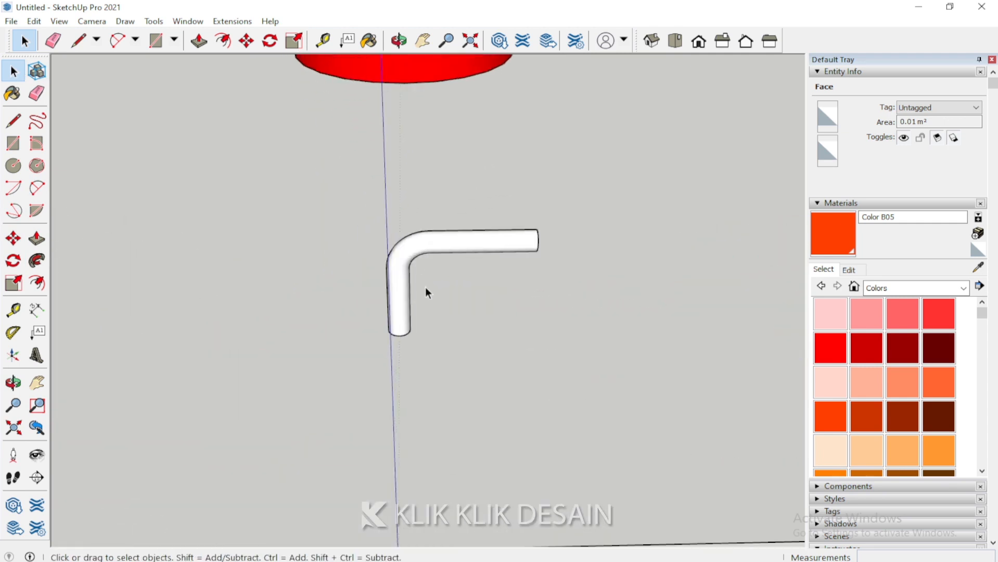
triple_click(420, 247)
scroll(888, 377, "down", 3)
scroll(888, 382, "down", 5)
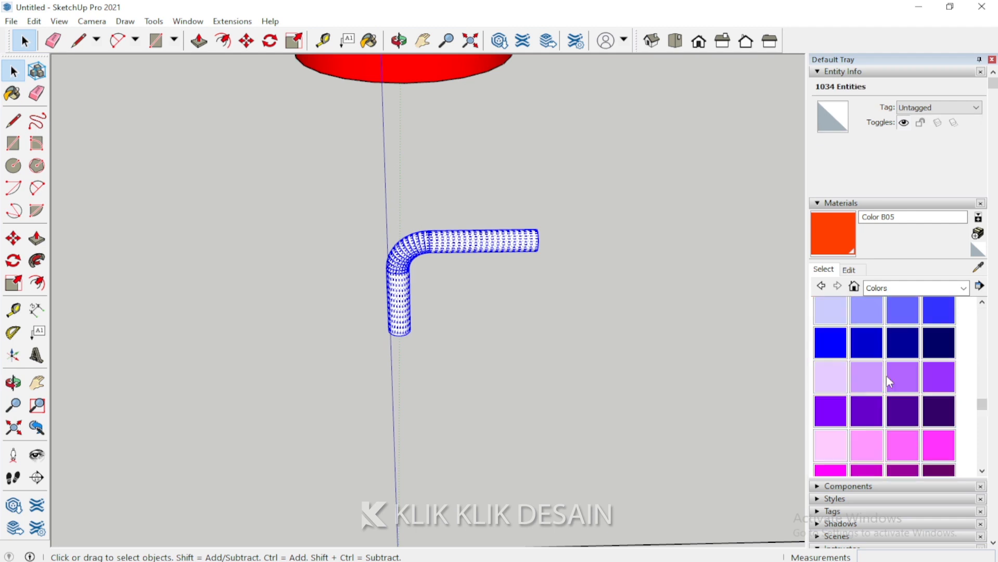
left_click(877, 352)
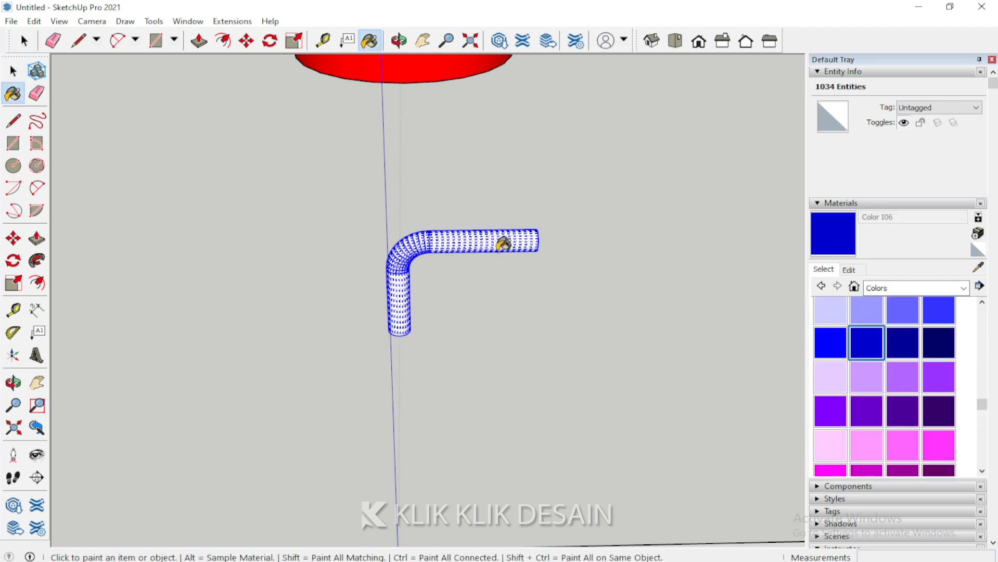
left_click(503, 240)
Make the selected bent pipe geometry a group
key("space")
right_click(492, 241)
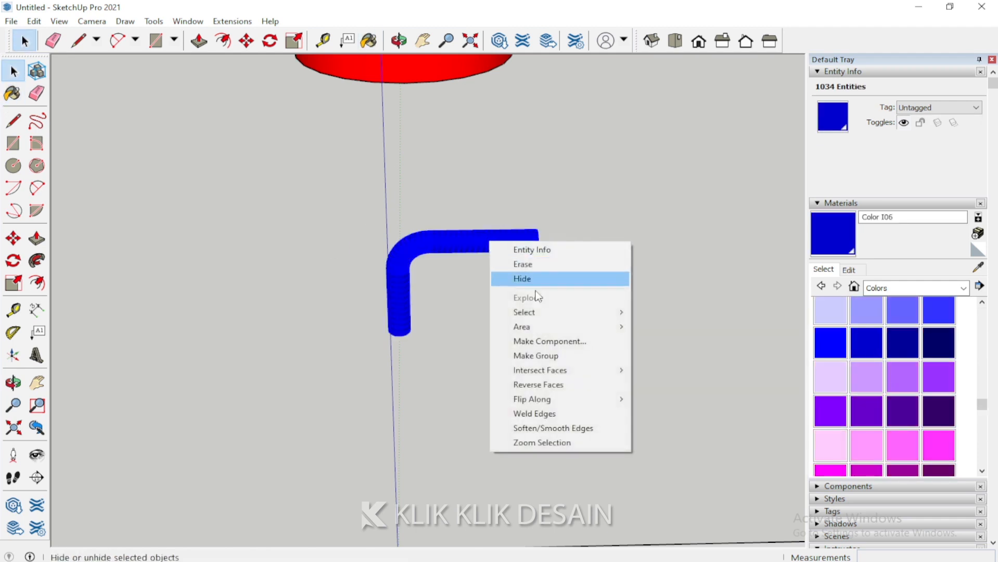
left_click(541, 352)
Select the red-and-wood cube group and rotate it about 52.1° around a lower corner of its wood face, in that face's plane
left_click(14, 383)
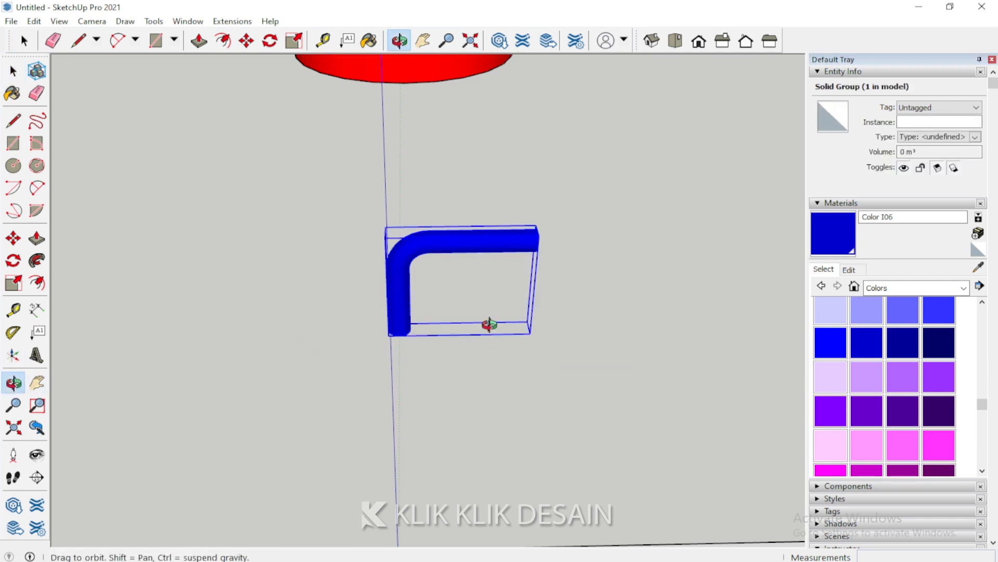
scroll(345, 312, "down", 10)
scroll(672, 317, "down", 4)
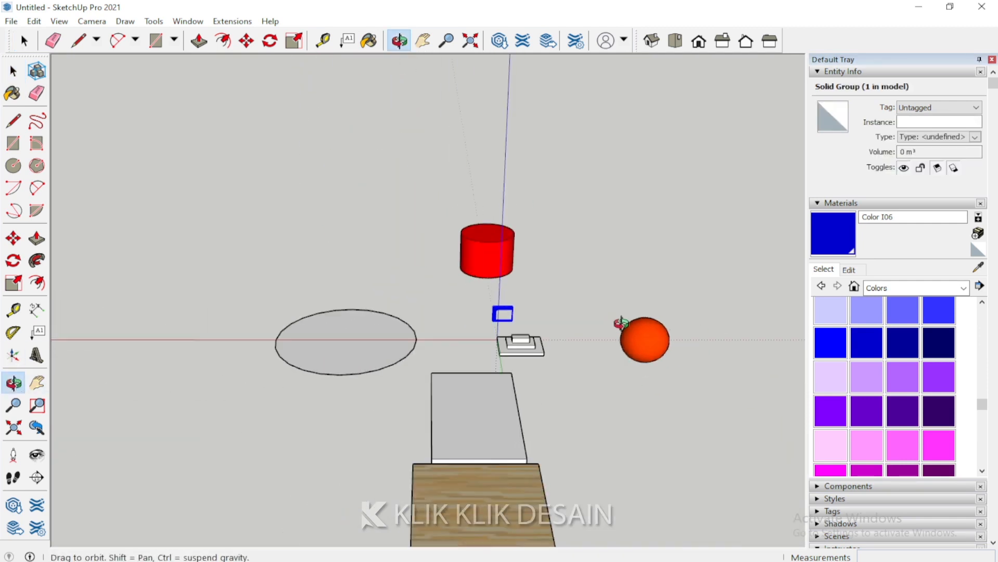
scroll(585, 494, "up", 2)
left_click_drag(569, 459, 208, 380)
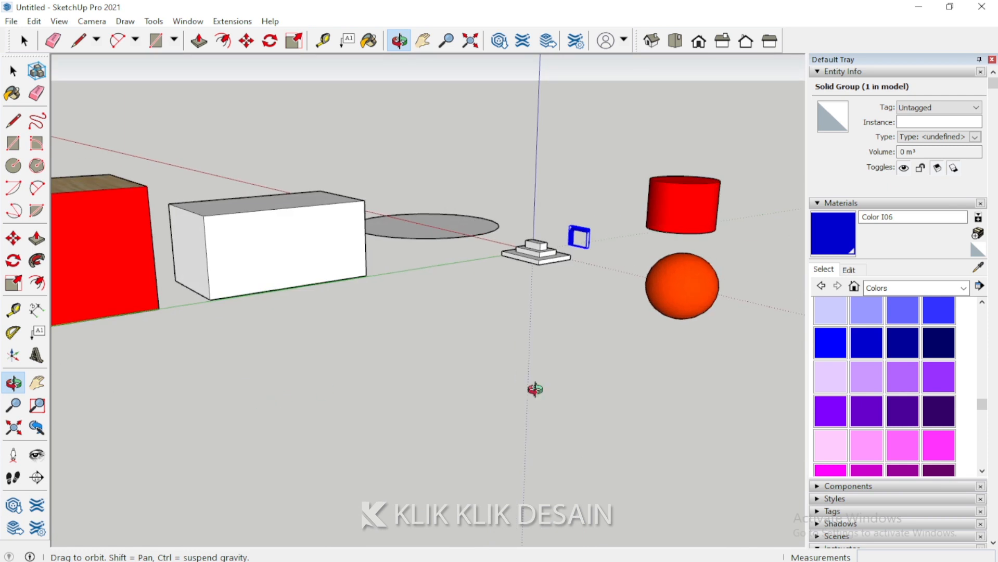
scroll(535, 388, "down", 3)
scroll(196, 323, "up", 5)
left_click_drag(189, 281, 140, 249)
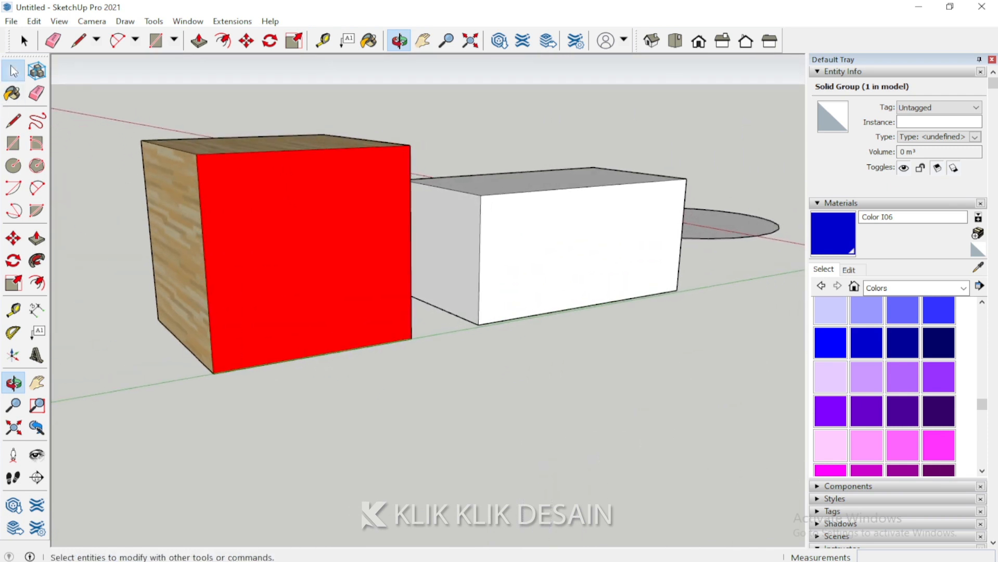
left_click(13, 71)
left_click(319, 236)
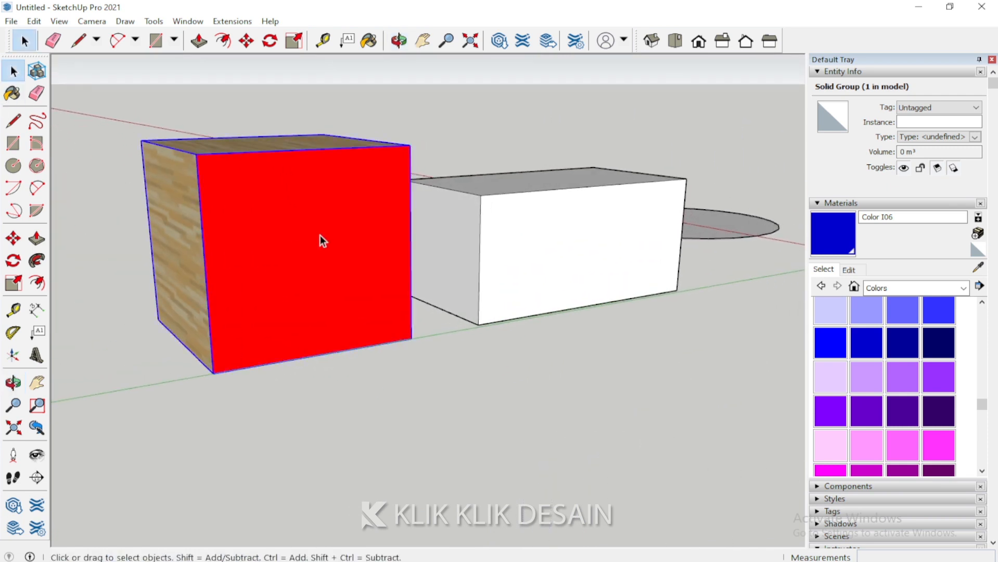
left_click(13, 261)
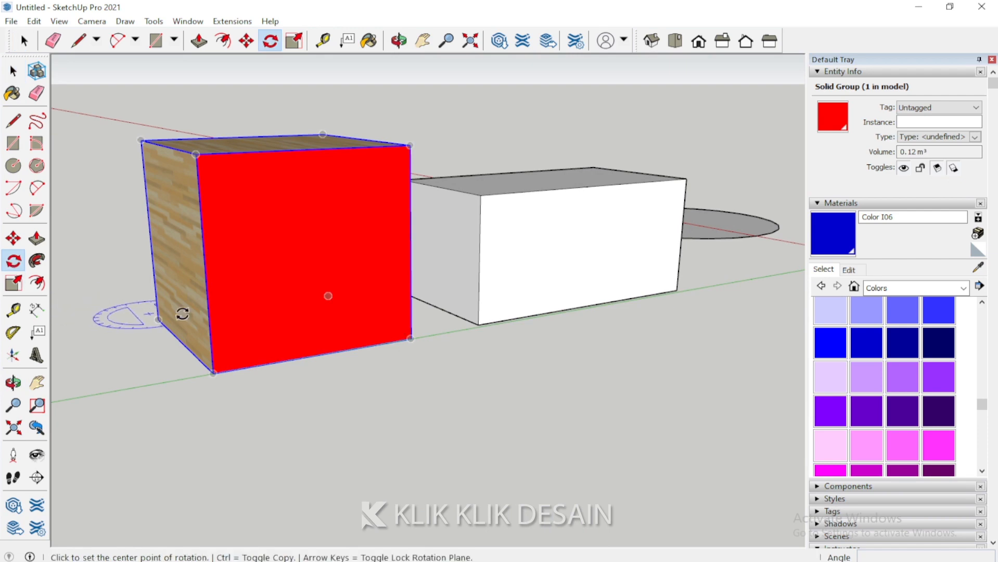
left_click(14, 383)
left_click_drag(276, 291, 234, 296)
left_click(14, 261)
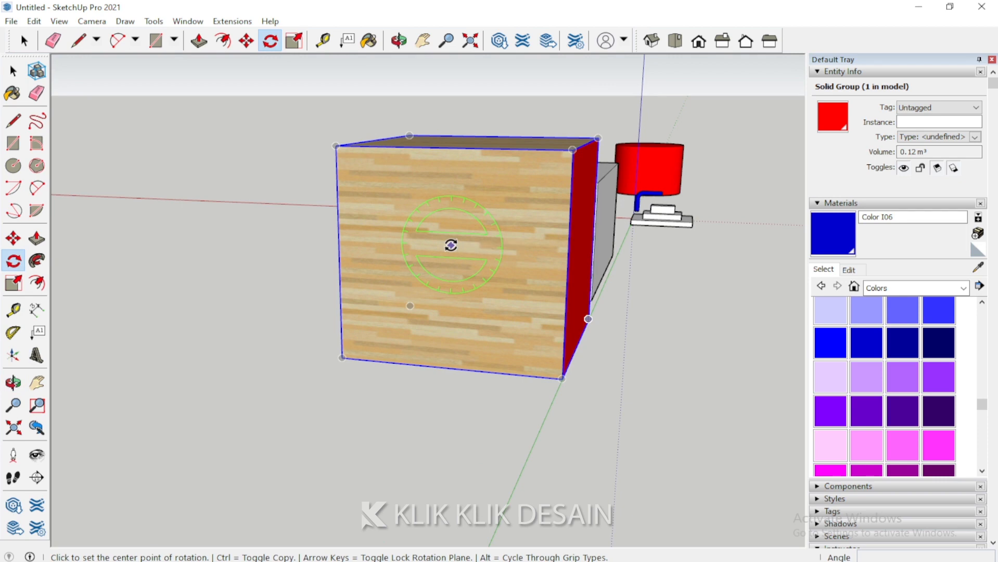
left_click(343, 357)
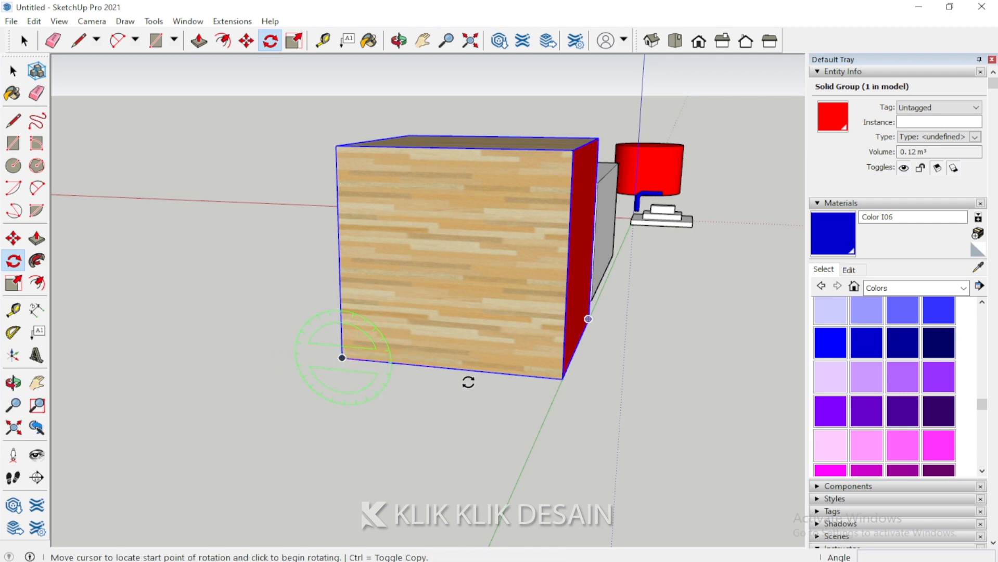
left_click(562, 379)
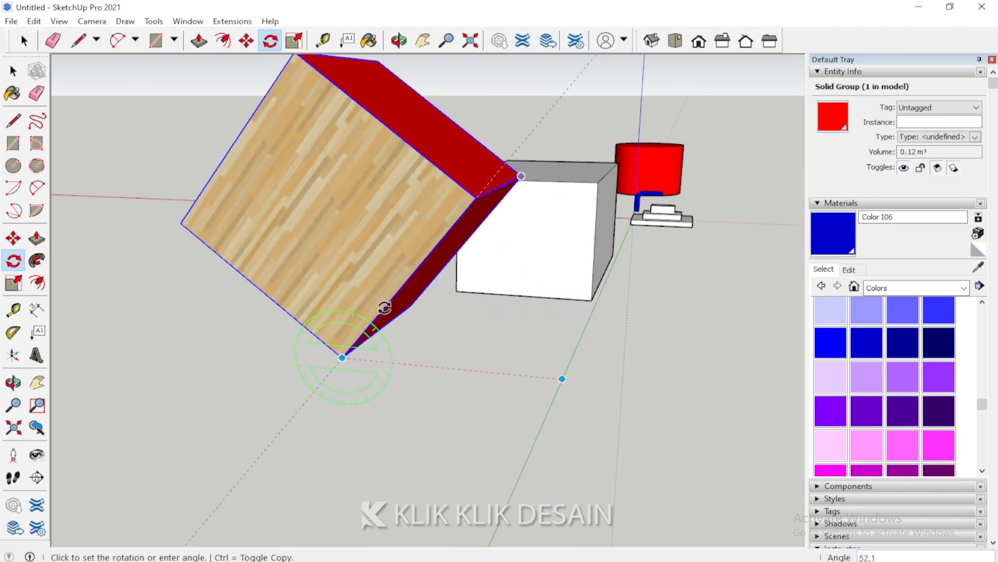
left_click(384, 307)
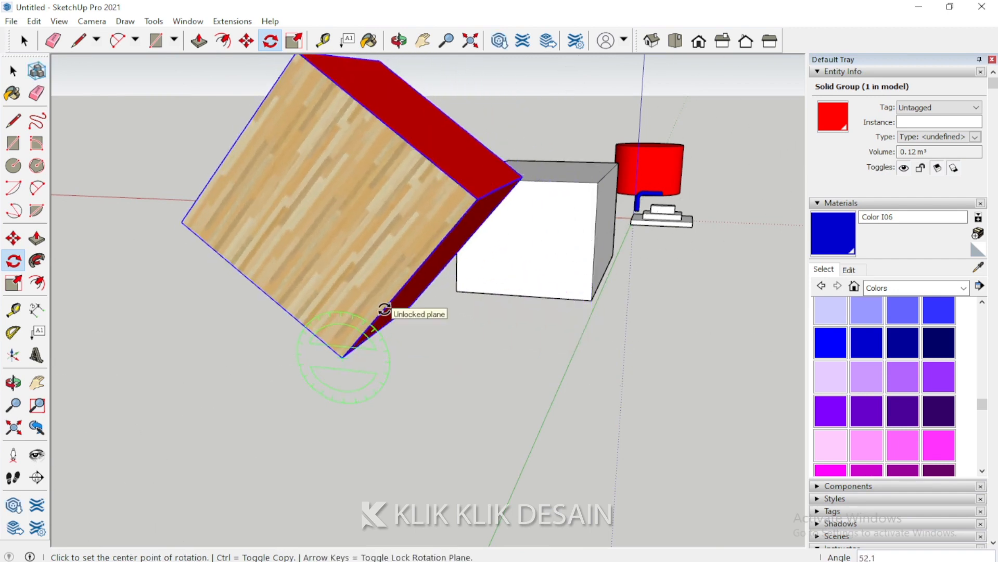
Rotate the cube about 52.9° around a point on its red face, with the rotation plane locked to that face
left_click(13, 382)
left_click_drag(334, 319, 246, 300)
scroll(246, 301, "up", 2)
left_click_drag(390, 310, 240, 333)
scroll(466, 314, "down", 2)
scroll(332, 291, "up", 3)
left_click_drag(374, 292, 321, 315)
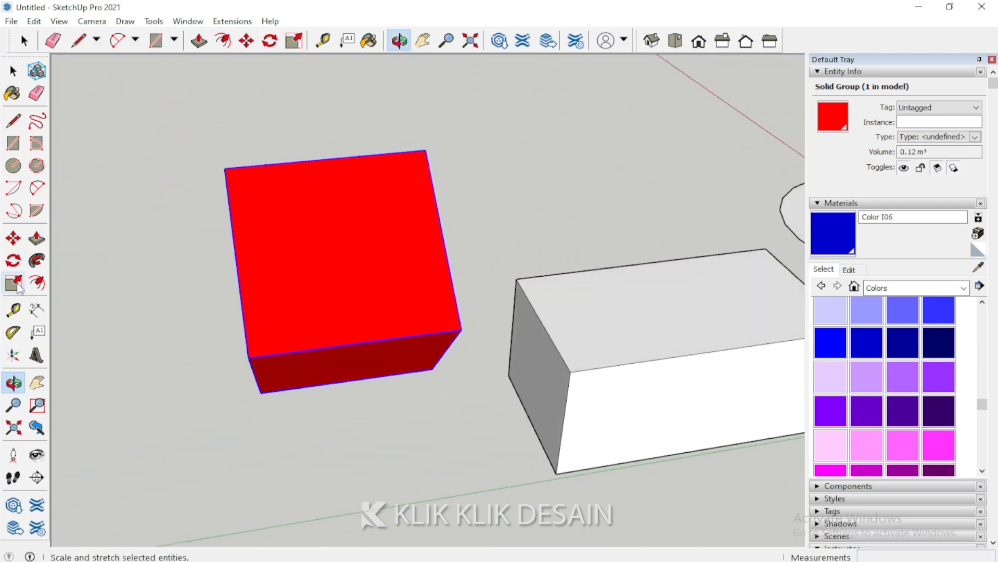
left_click(13, 260)
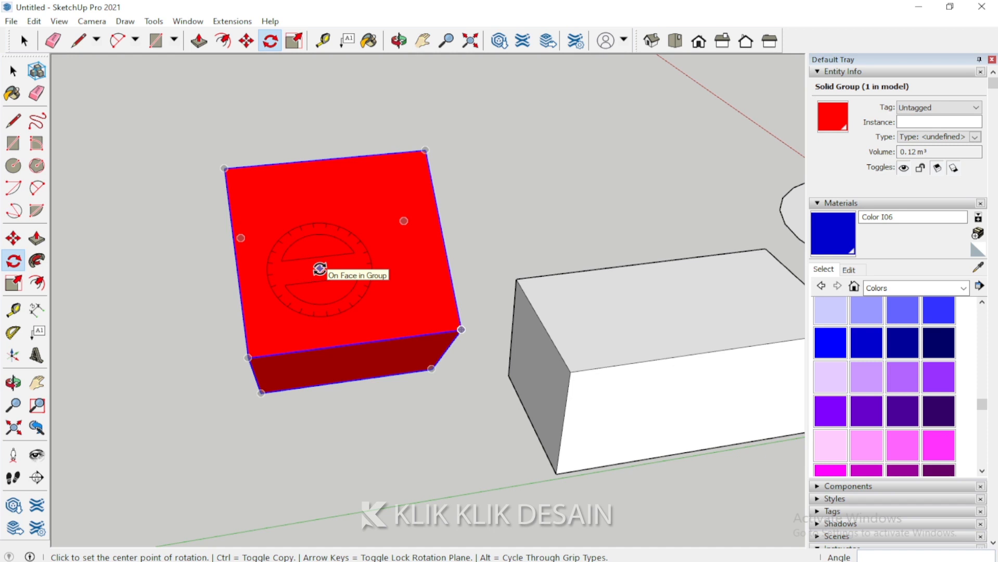
key("Up")
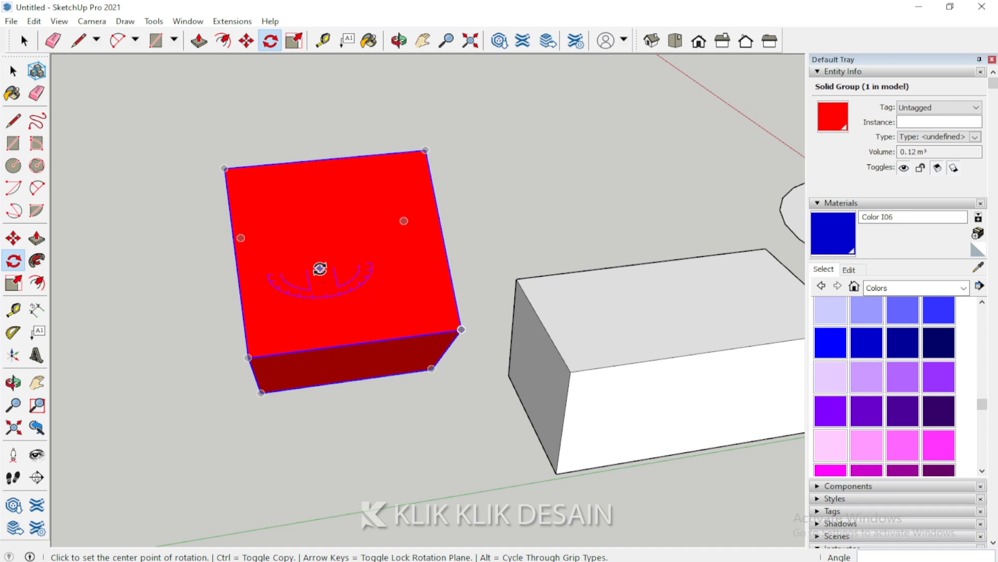
key("Down")
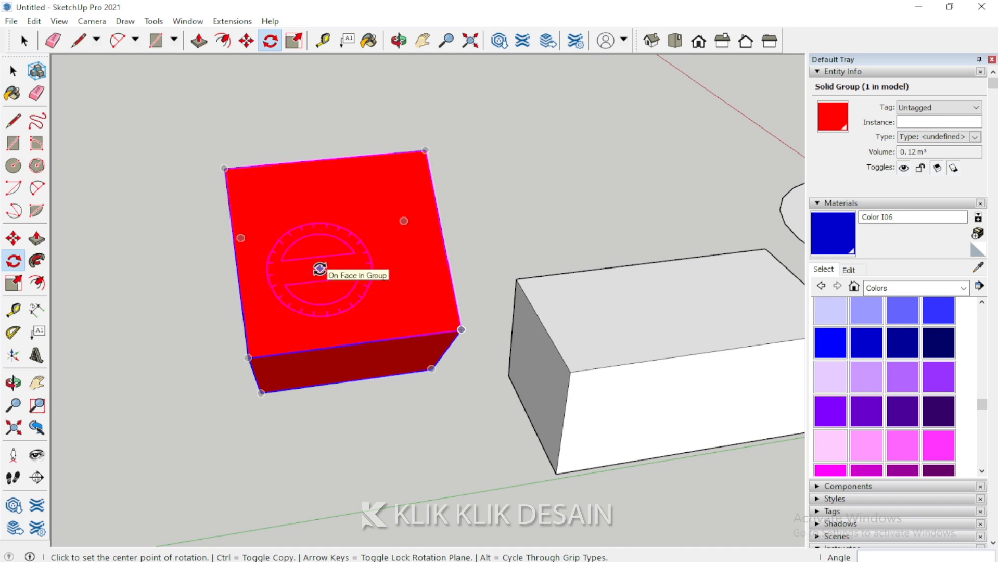
left_click(284, 281)
left_click(409, 267)
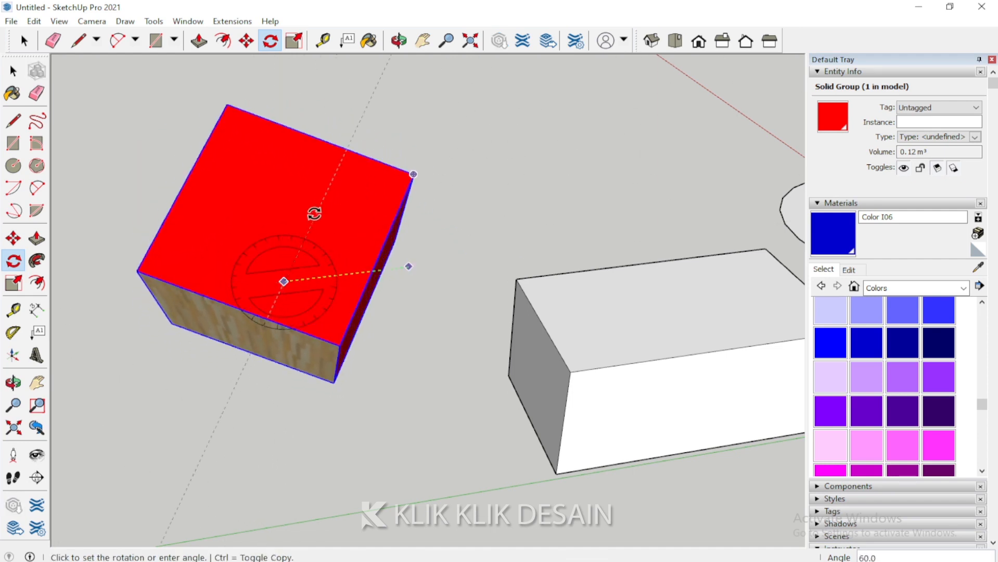
left_click(321, 220)
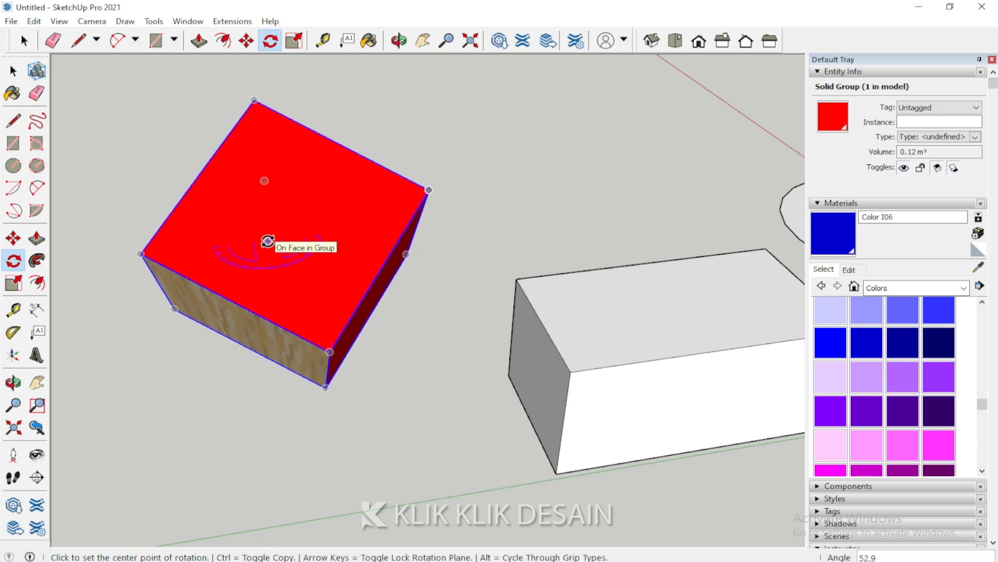
Rotate the cube 300° about the vertical axis through a point on its red face
left_click(267, 241)
left_click(368, 230)
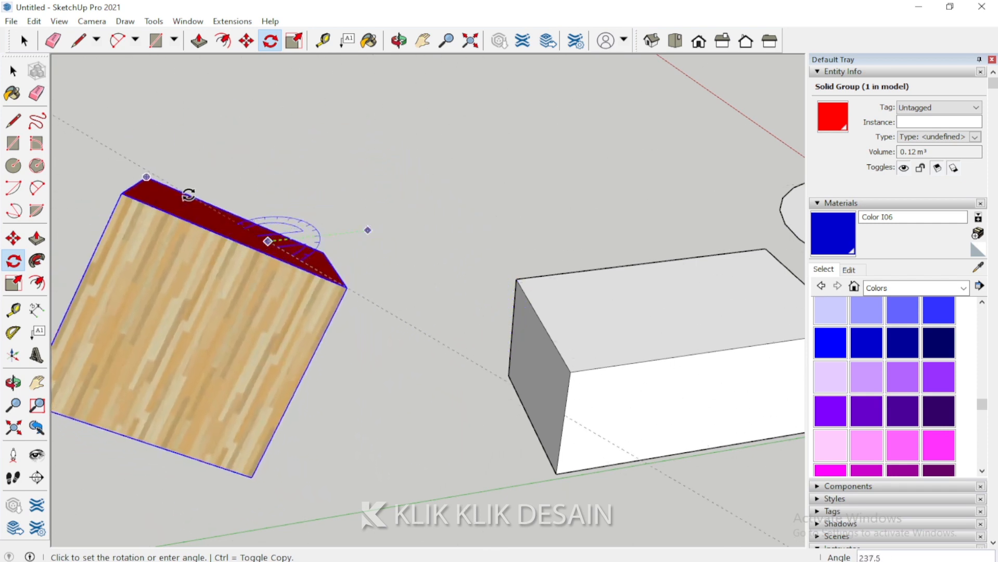
left_click(292, 214)
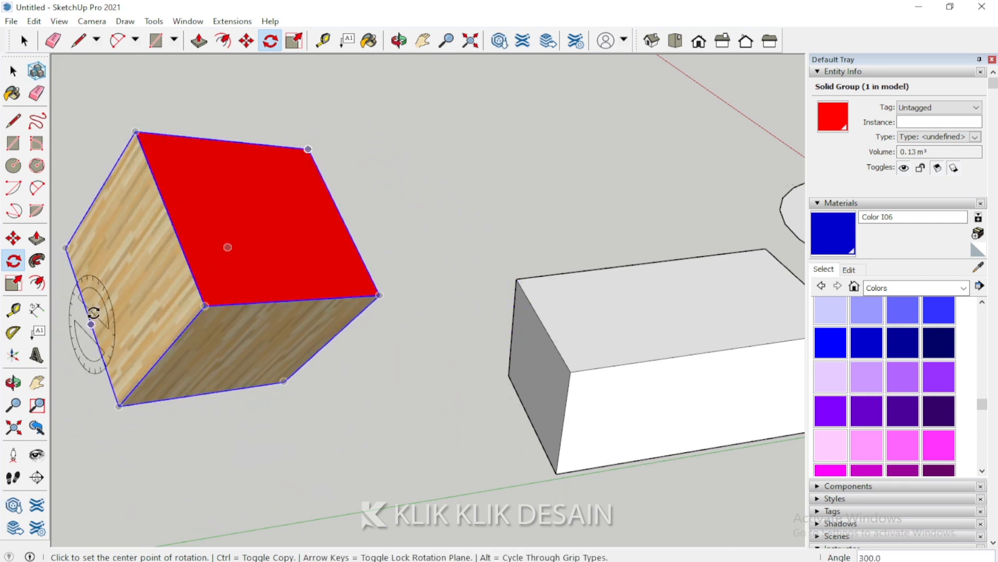
left_click(13, 71)
left_click(13, 72)
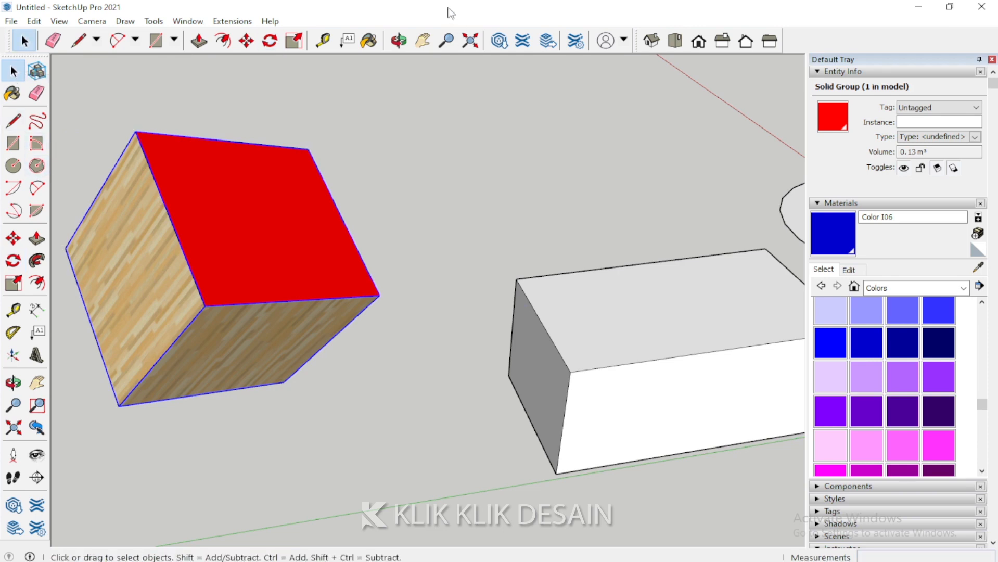
scroll(266, 282, "down", 8)
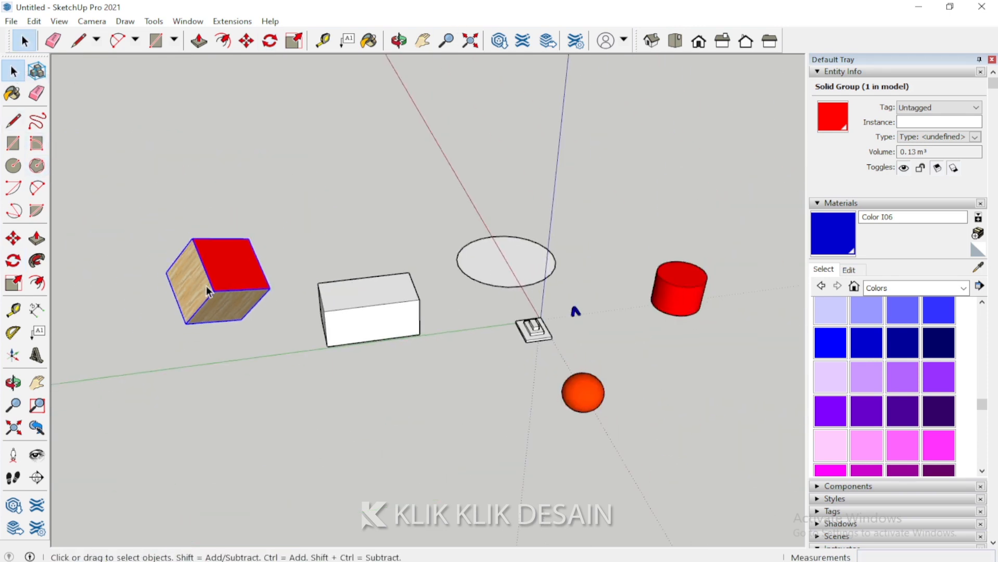
scroll(353, 324, "up", 2)
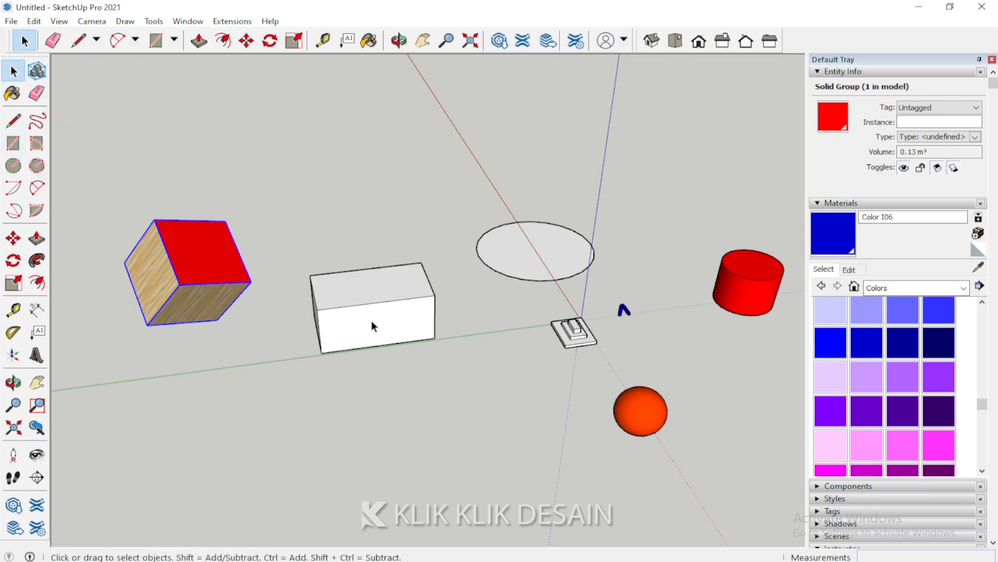
left_click(533, 273)
left_click(221, 287)
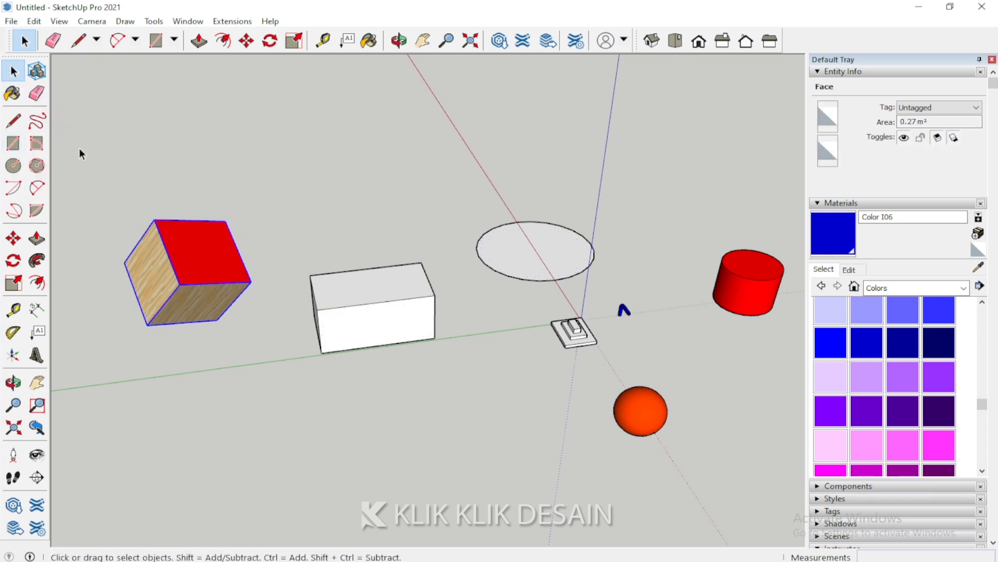
left_click(14, 92)
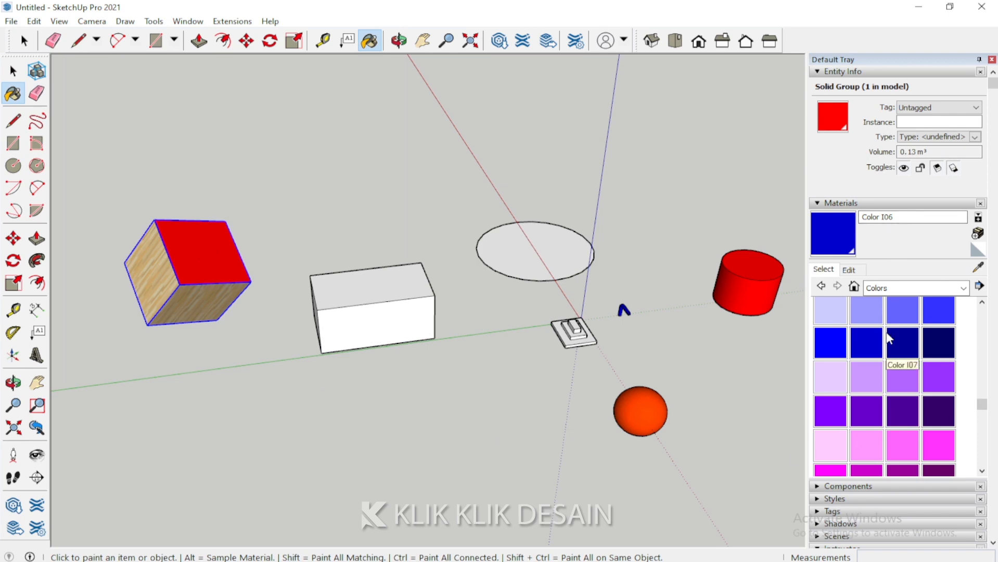
scroll(510, 366, "up", 5)
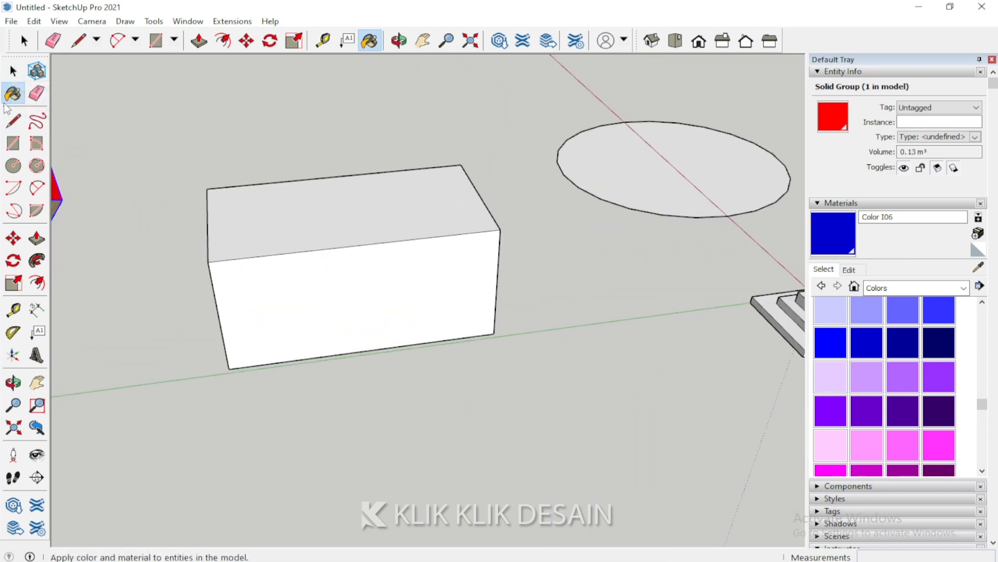
scroll(317, 282, "down", 2)
scroll(292, 262, "down", 3)
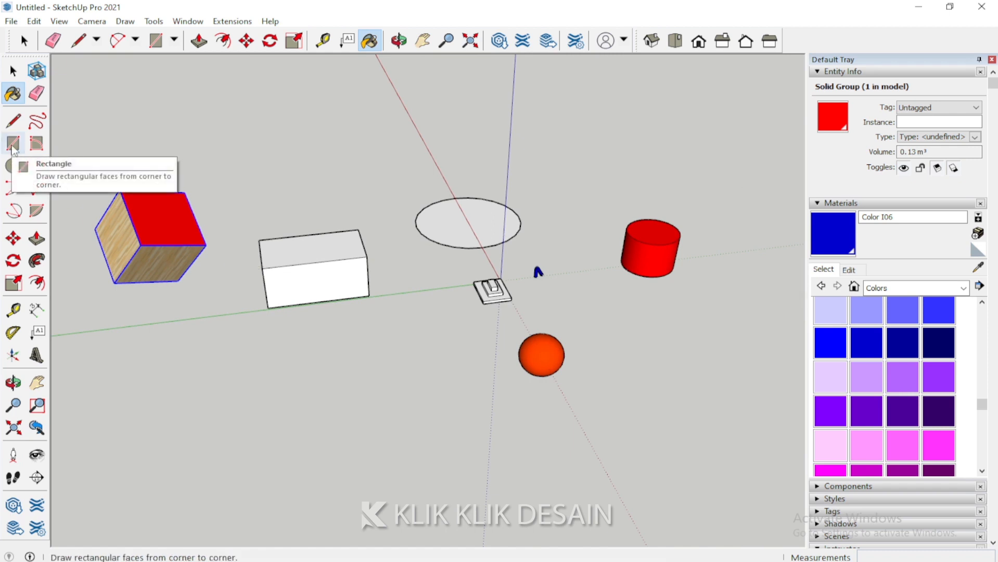
left_click(12, 146)
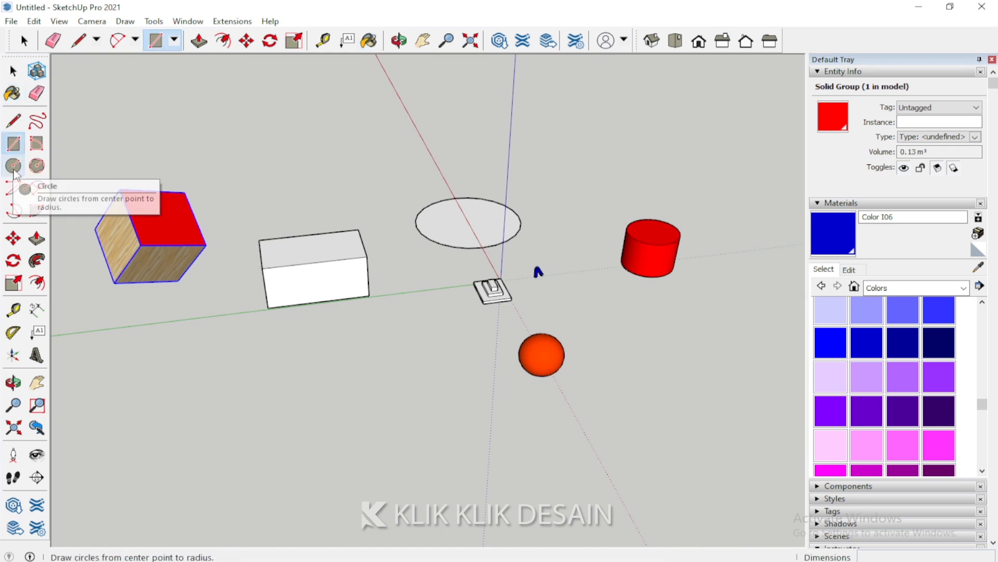
left_click(13, 167)
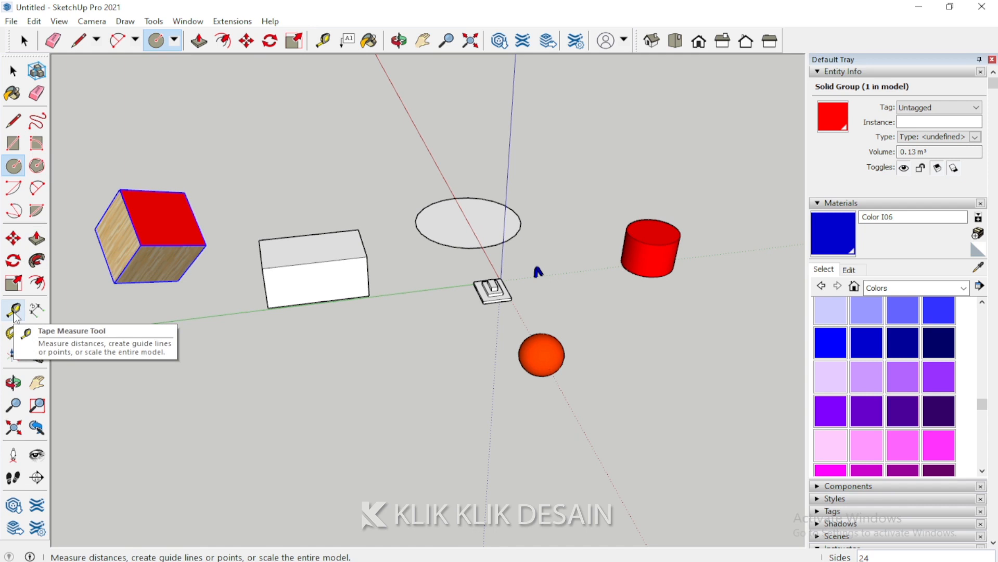
Orbit the model, then view it from the standard back, right, front, top and isometric camera positions
left_click(13, 383)
left_click_drag(245, 359, 281, 354)
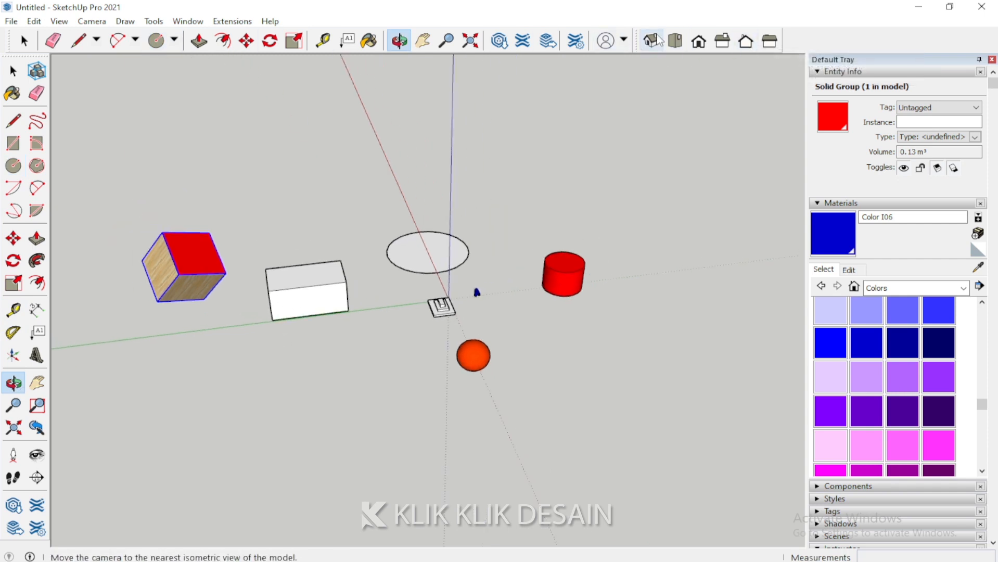
left_click(746, 41)
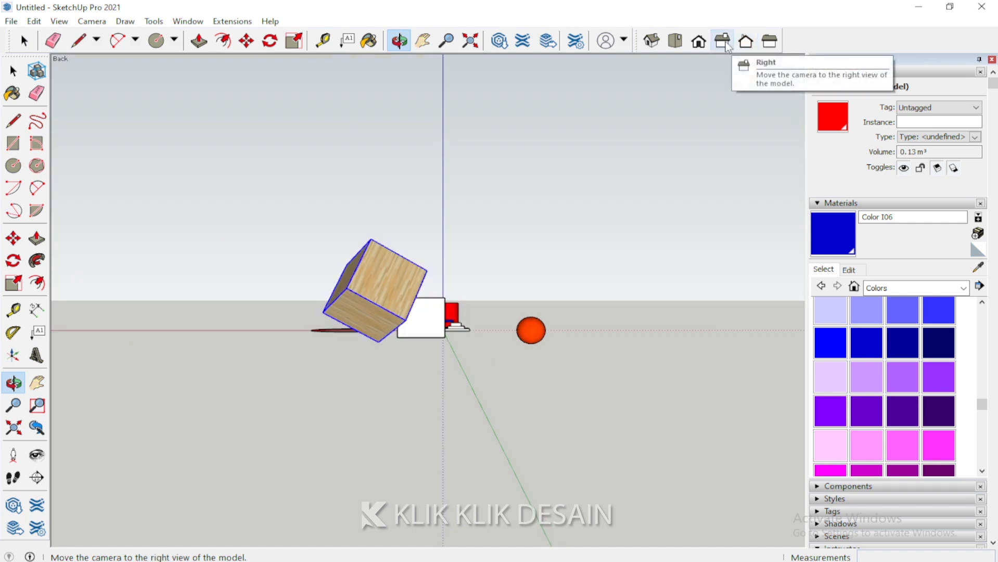
left_click(728, 46)
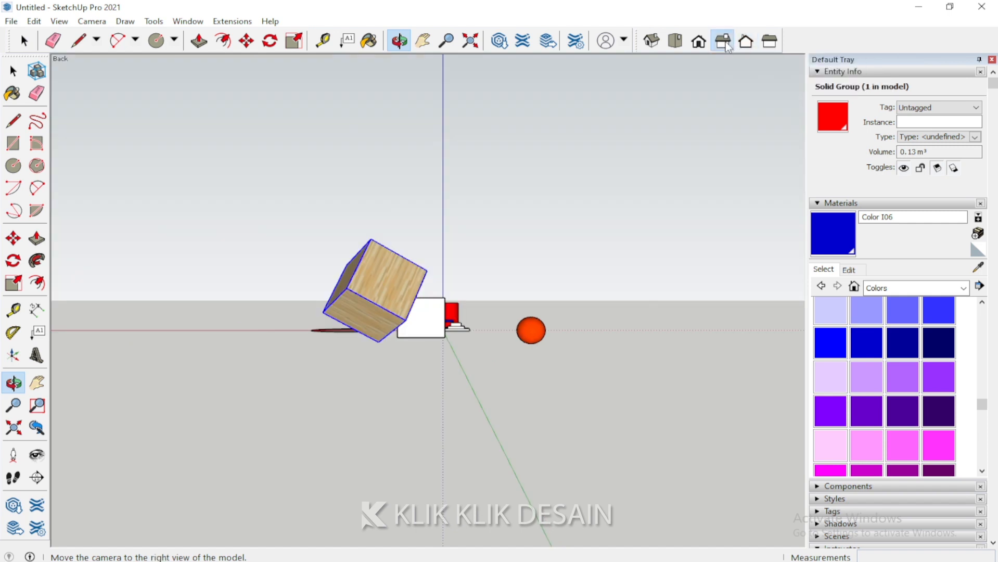
left_click(697, 44)
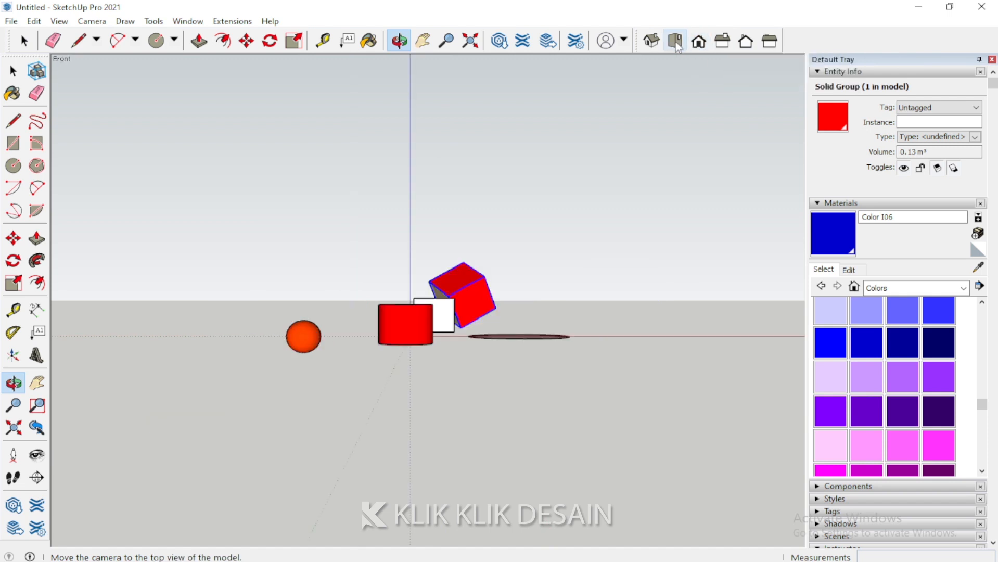
left_click(676, 43)
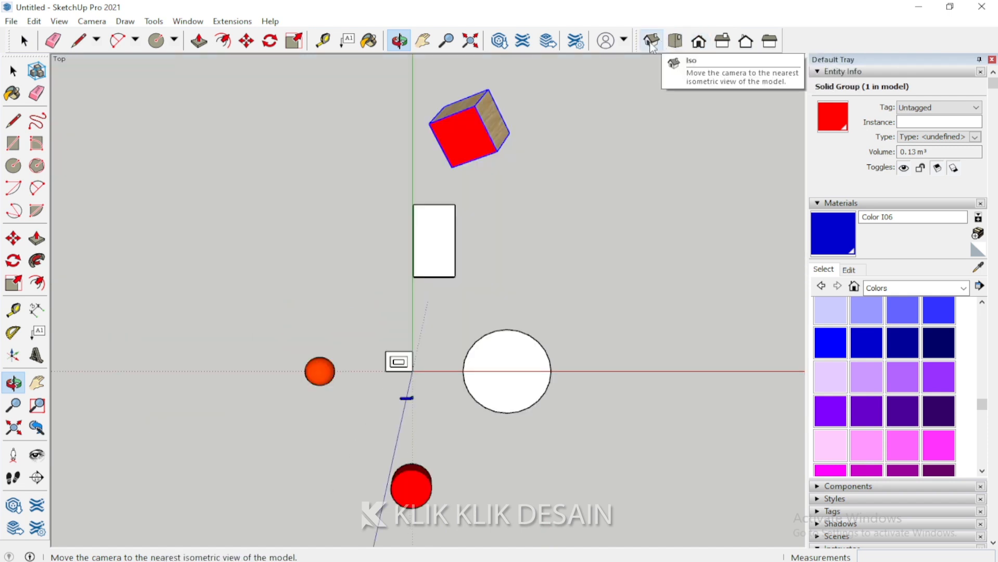
left_click(651, 44)
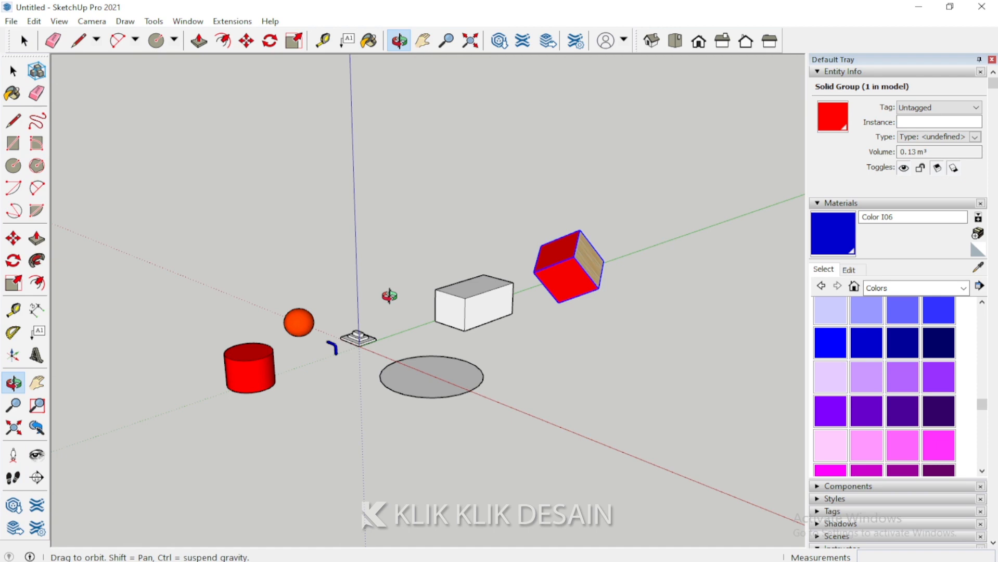
Orbit around the whole model to examine the cube, box, circle, cylinder and sphere from several sides
scroll(369, 302, "up", 5)
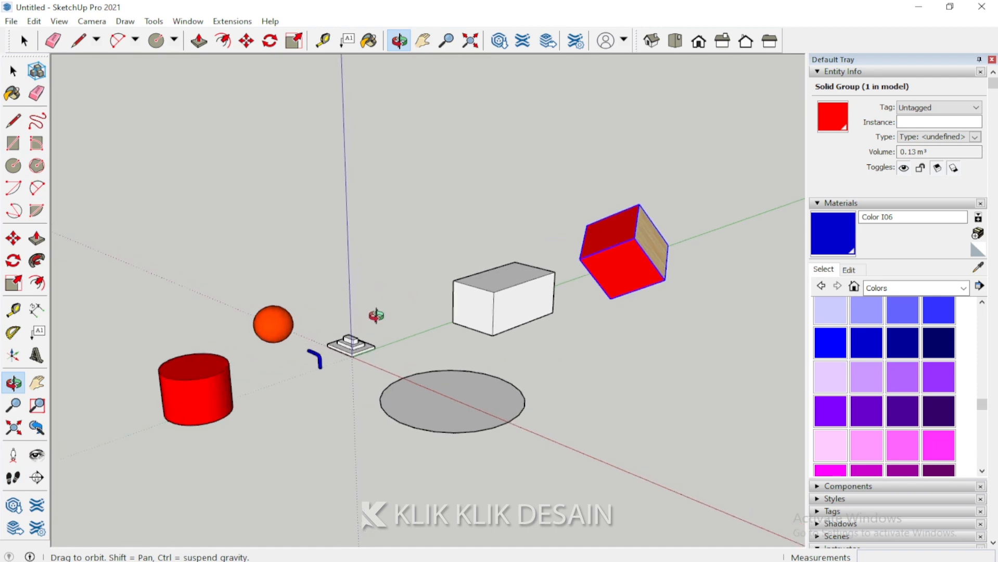
left_click_drag(424, 323, 399, 344)
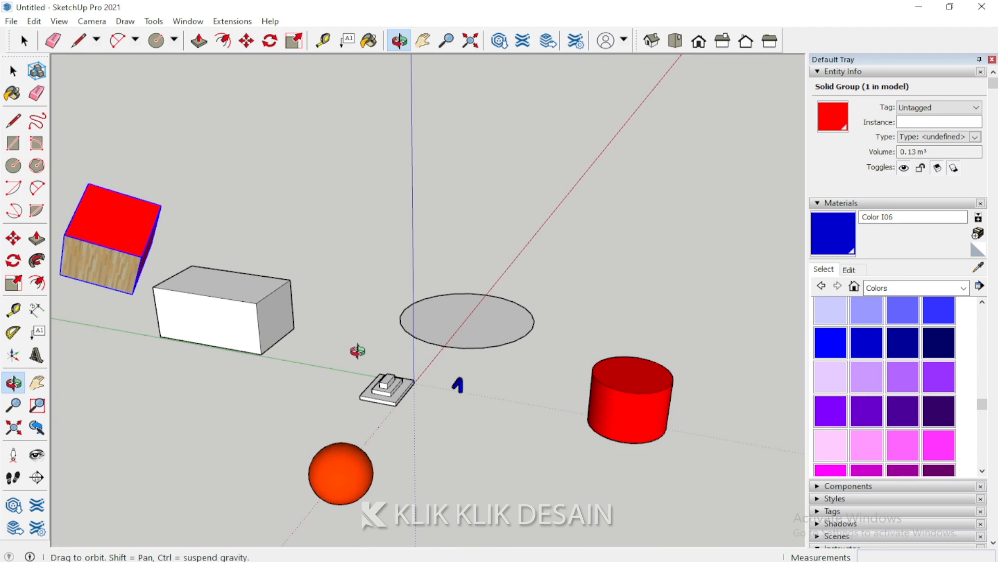
left_click_drag(414, 365, 402, 341)
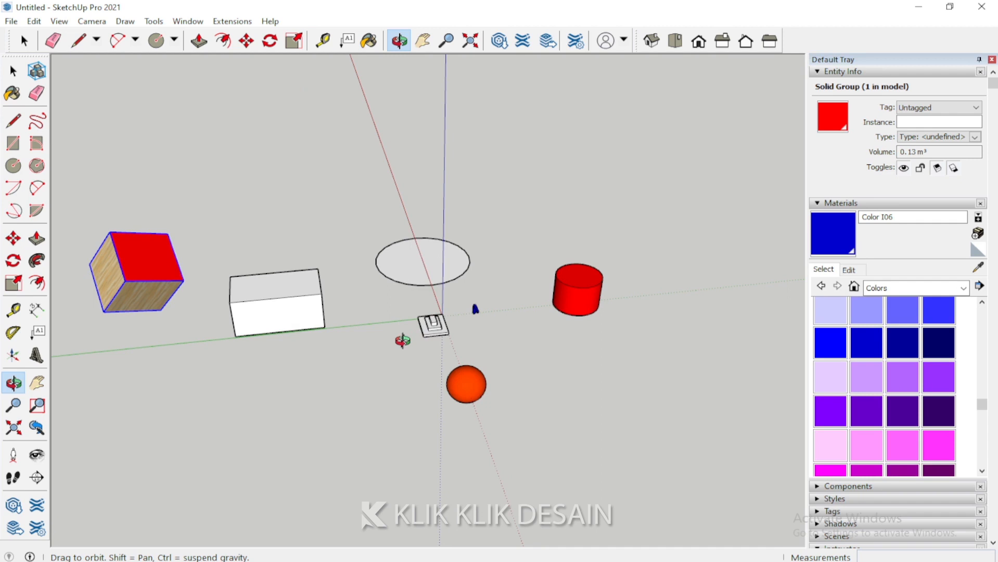
left_click_drag(402, 341, 427, 307)
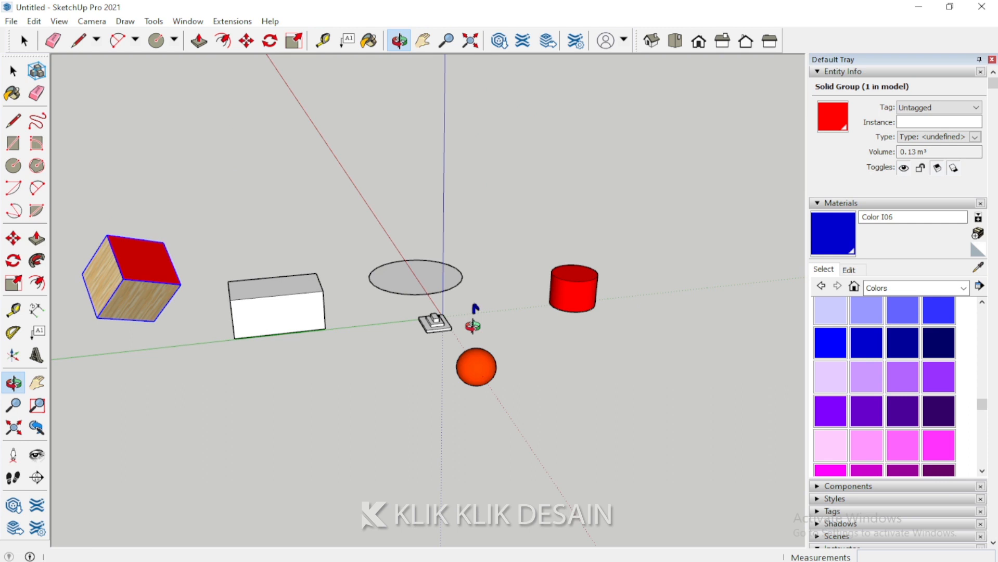
left_click_drag(472, 326, 332, 350)
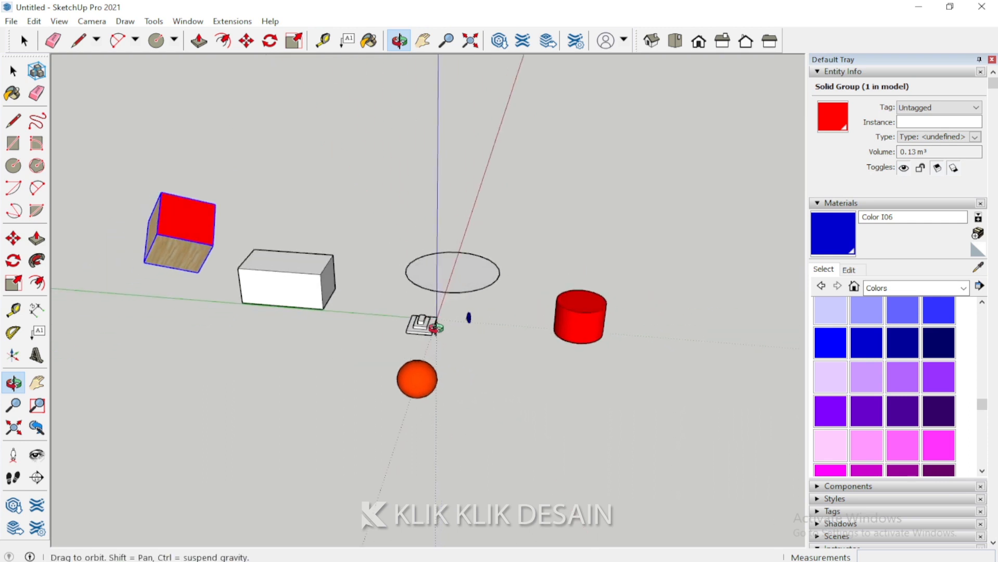
left_click_drag(435, 328, 315, 328)
Leave the Orbit tool and select the curved side surface of the red cylinder
right_click(327, 364)
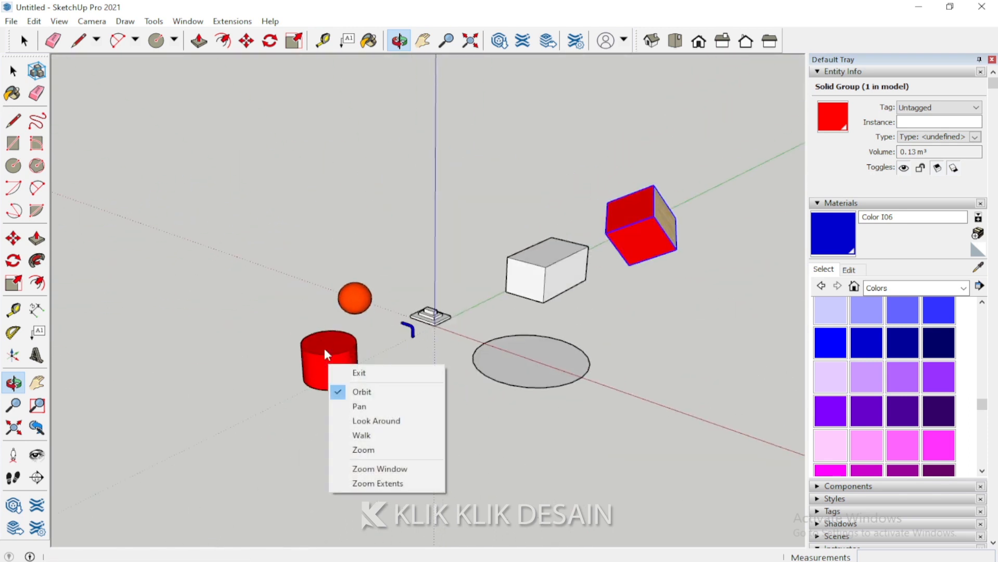
left_click(13, 93)
left_click(12, 93)
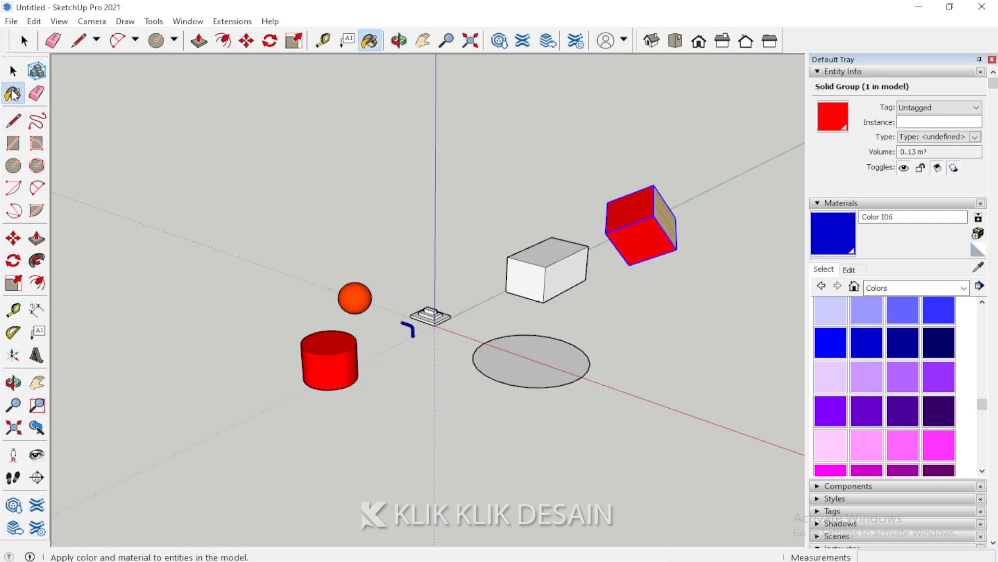
left_click(13, 71)
left_click(327, 348)
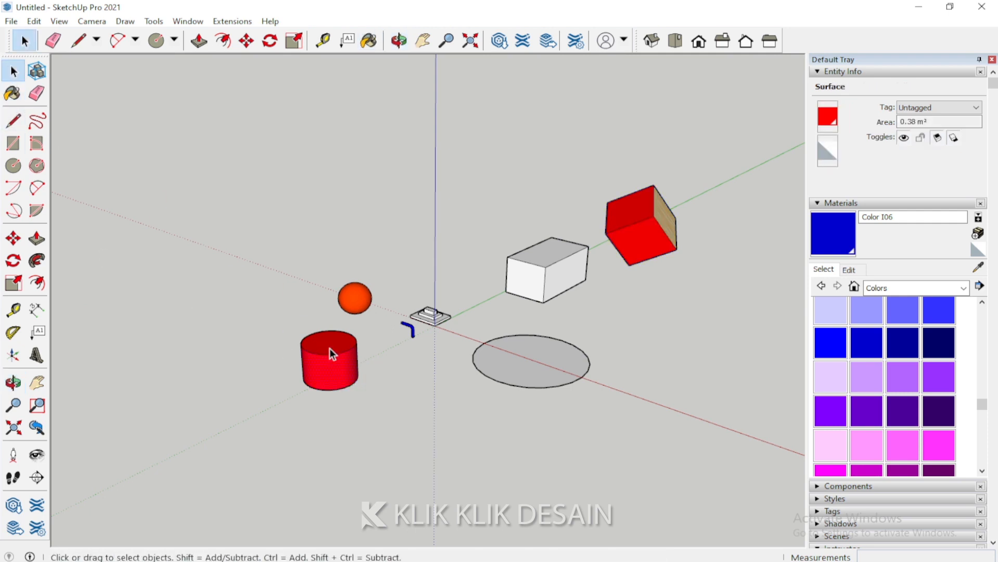
scroll(650, 232, "up", 3)
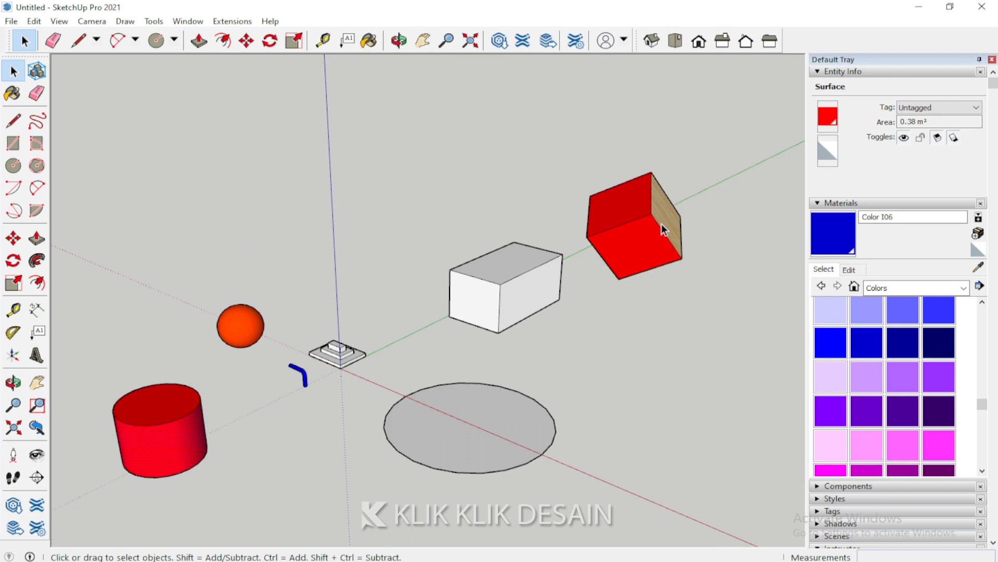